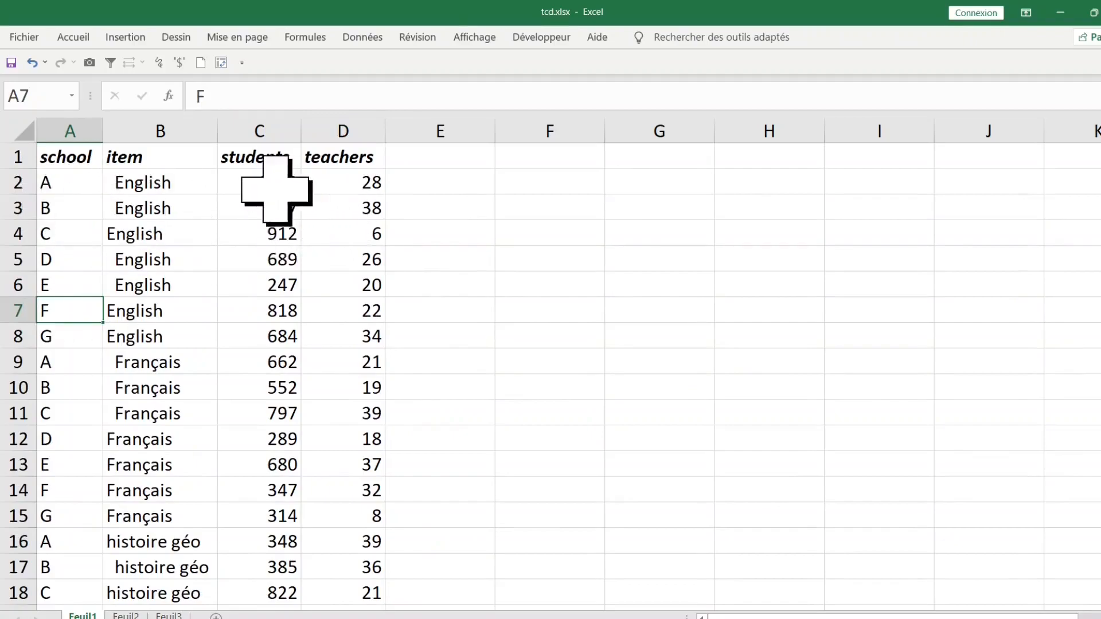
# - Create a pivot table from the data range A1:D43, placed on the existing sheet Feuil1 at cell F1
pyautogui.click(153, 261)
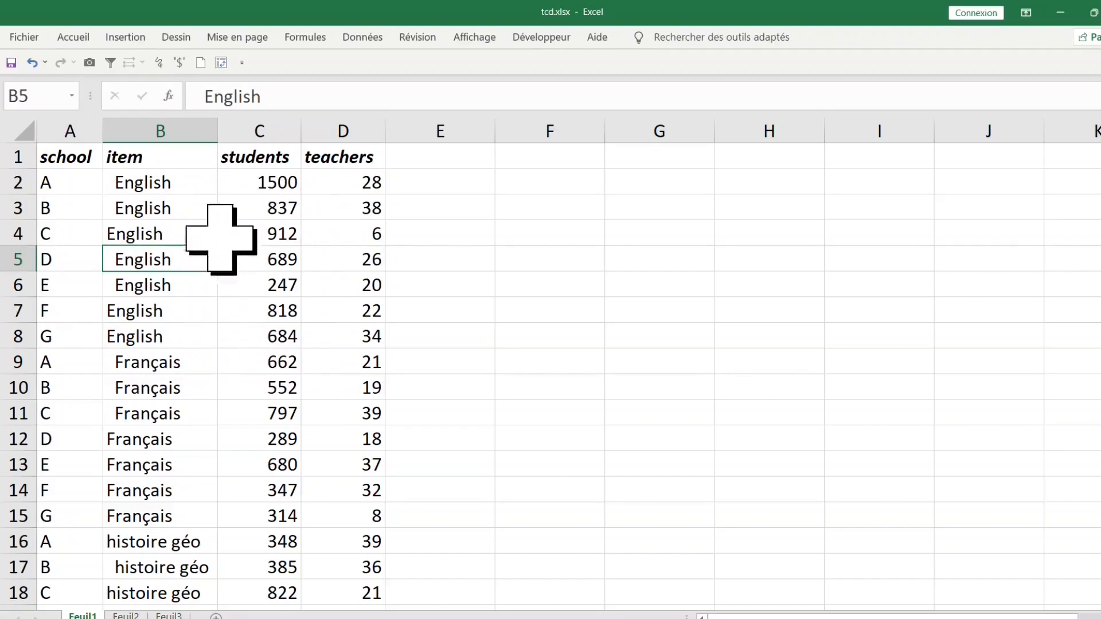
pyautogui.click(137, 36)
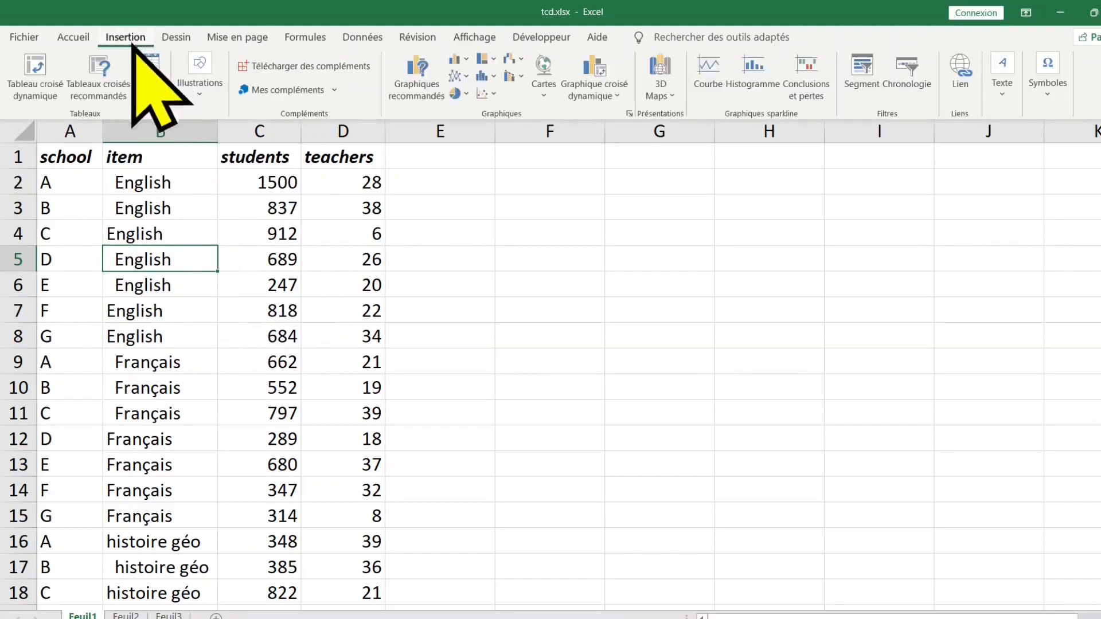
pyautogui.click(35, 67)
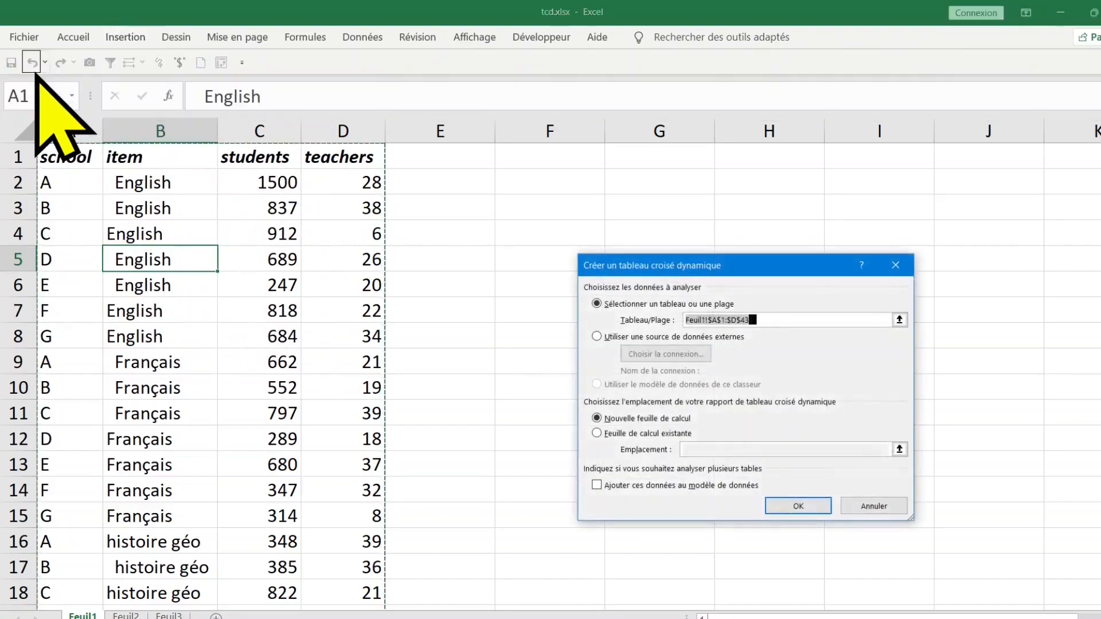
pyautogui.click(642, 434)
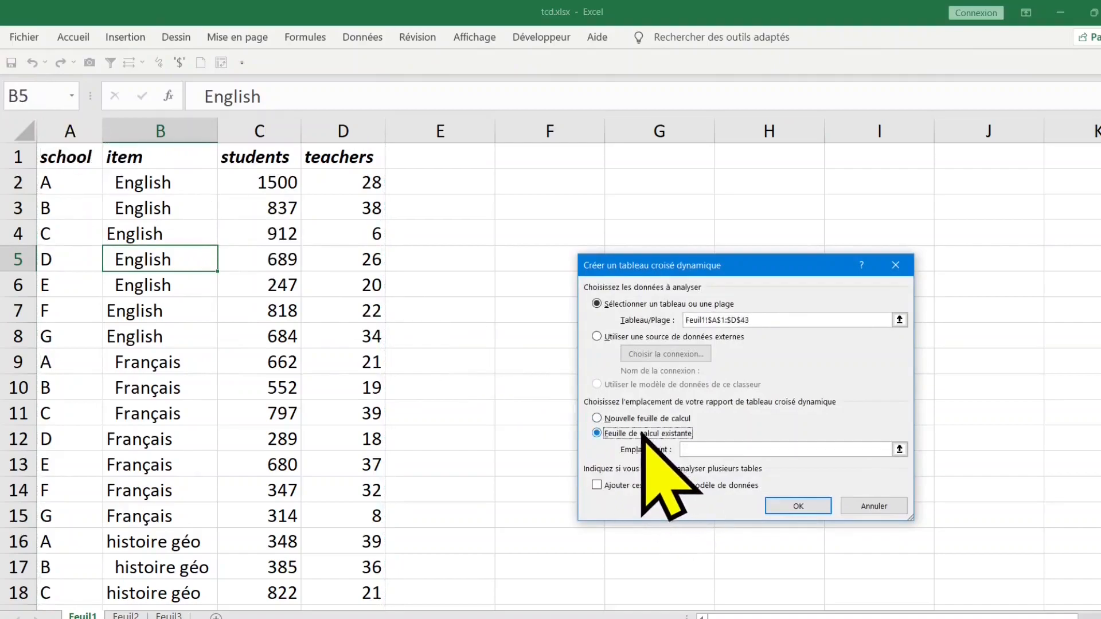
pyautogui.click(705, 449)
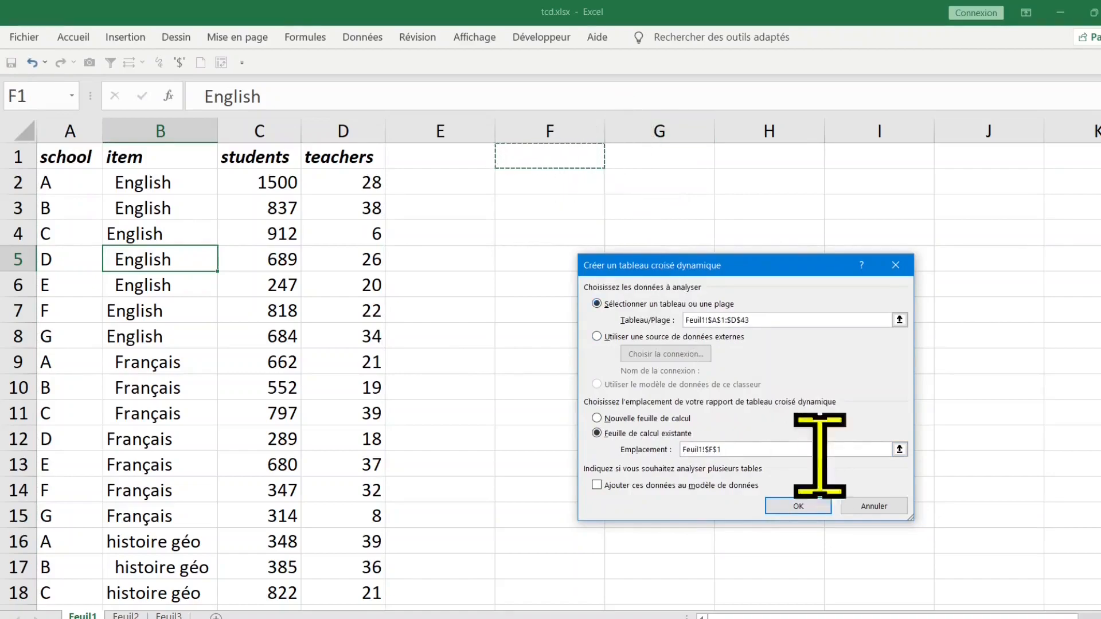
pyautogui.click(798, 506)
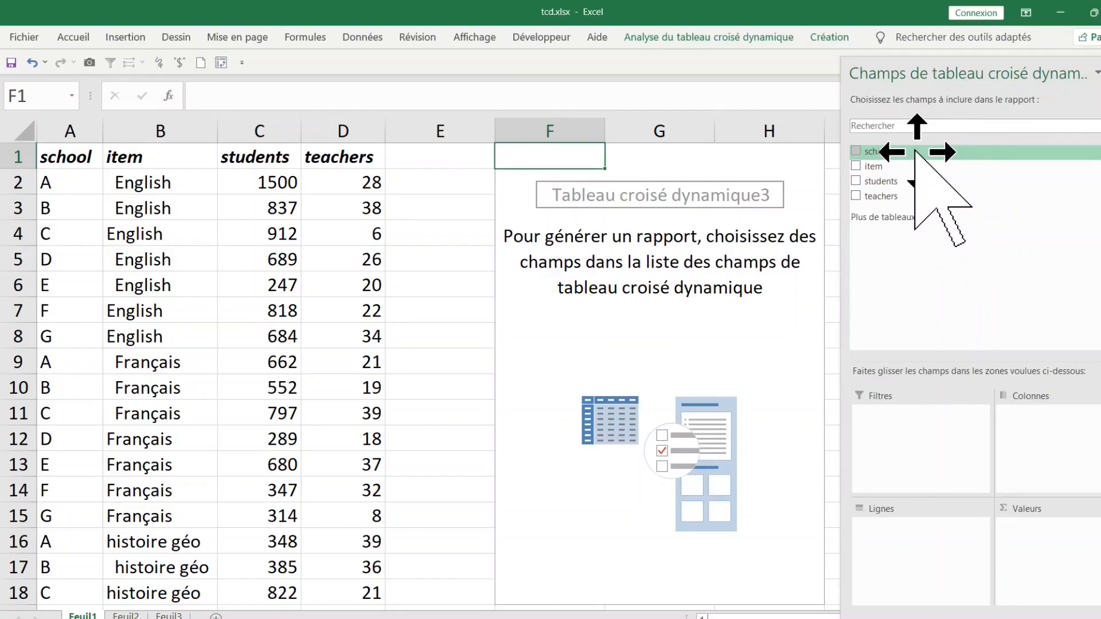
# - Add the school field to the pivot table's rows and the sum of students to its values, and close the field list
pyautogui.moveTo(915, 151); pyautogui.dragTo(927, 265)
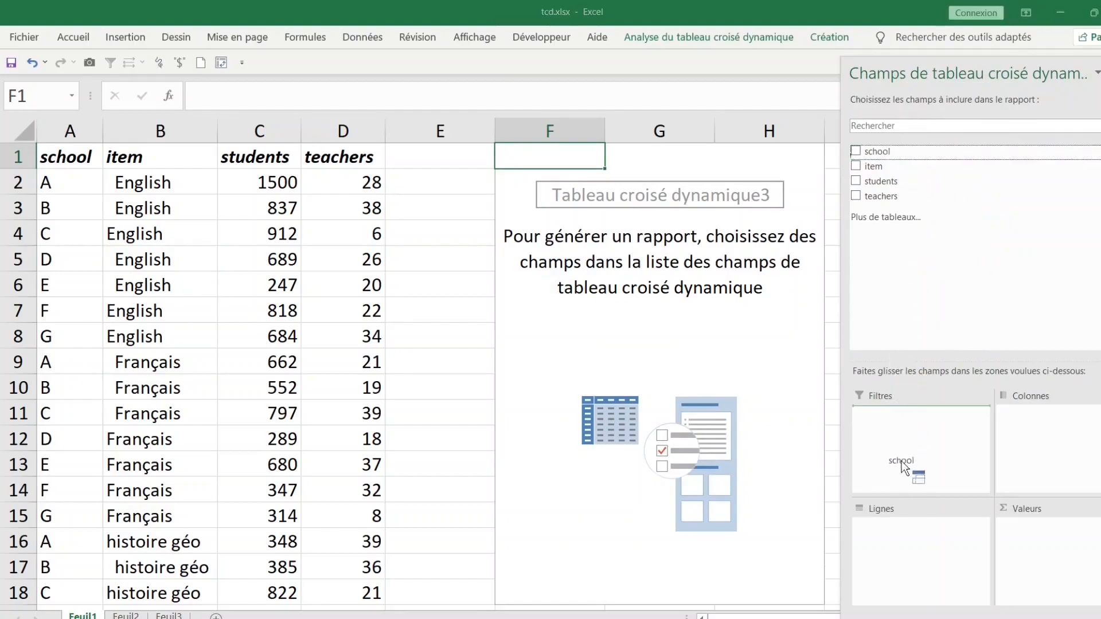
pyautogui.moveTo(909, 558); pyautogui.dragTo(898, 547)
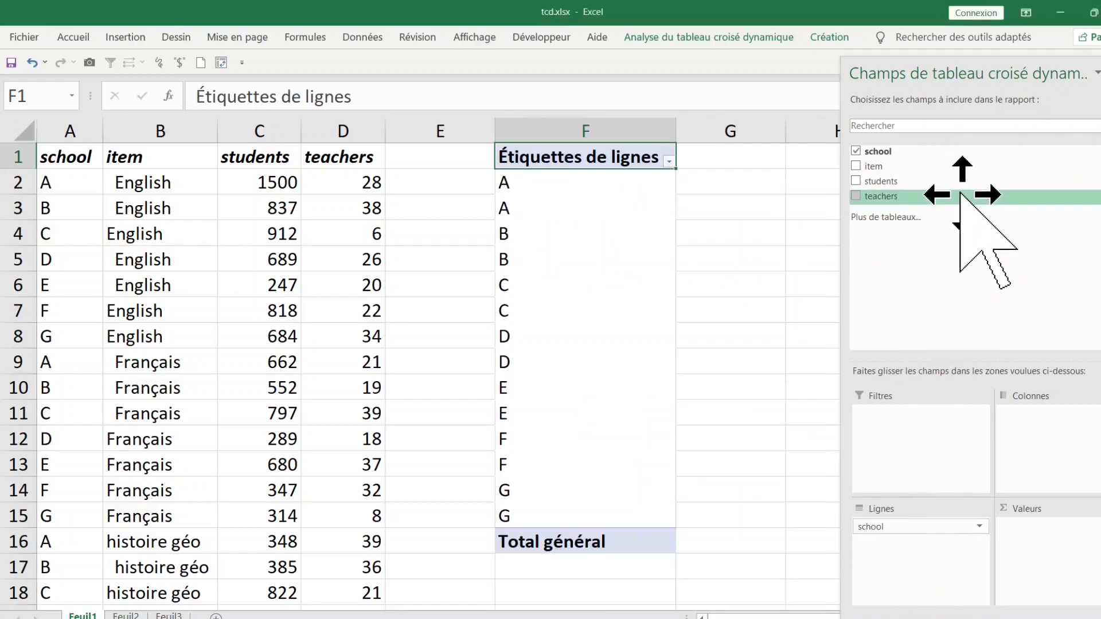
pyautogui.moveTo(935, 181); pyautogui.dragTo(981, 351)
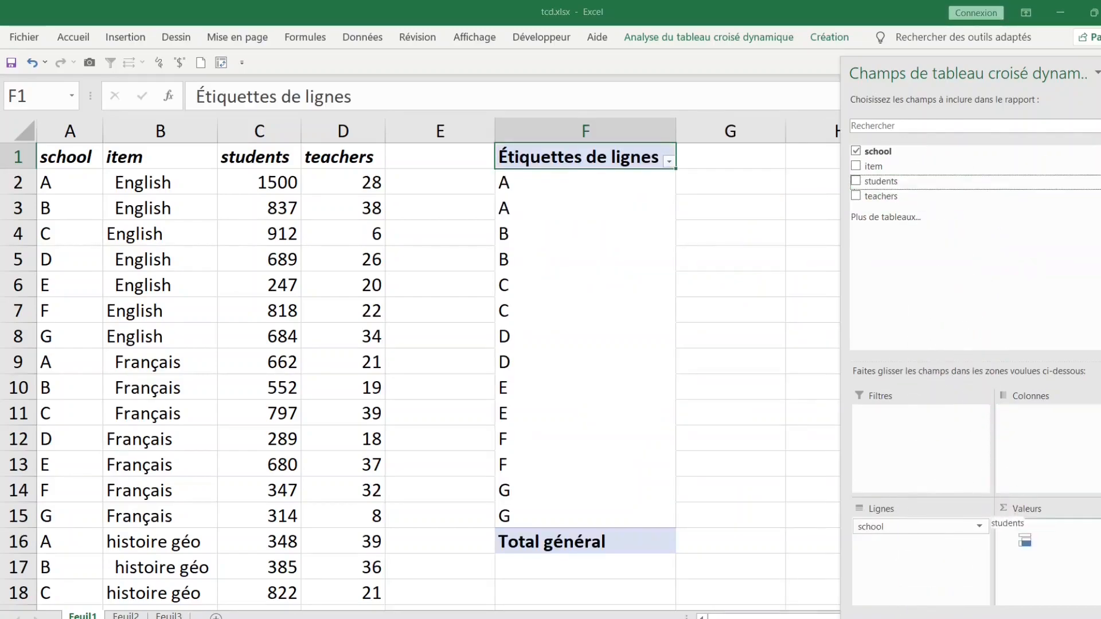
pyautogui.moveTo(1067, 562); pyautogui.dragTo(1078, 585)
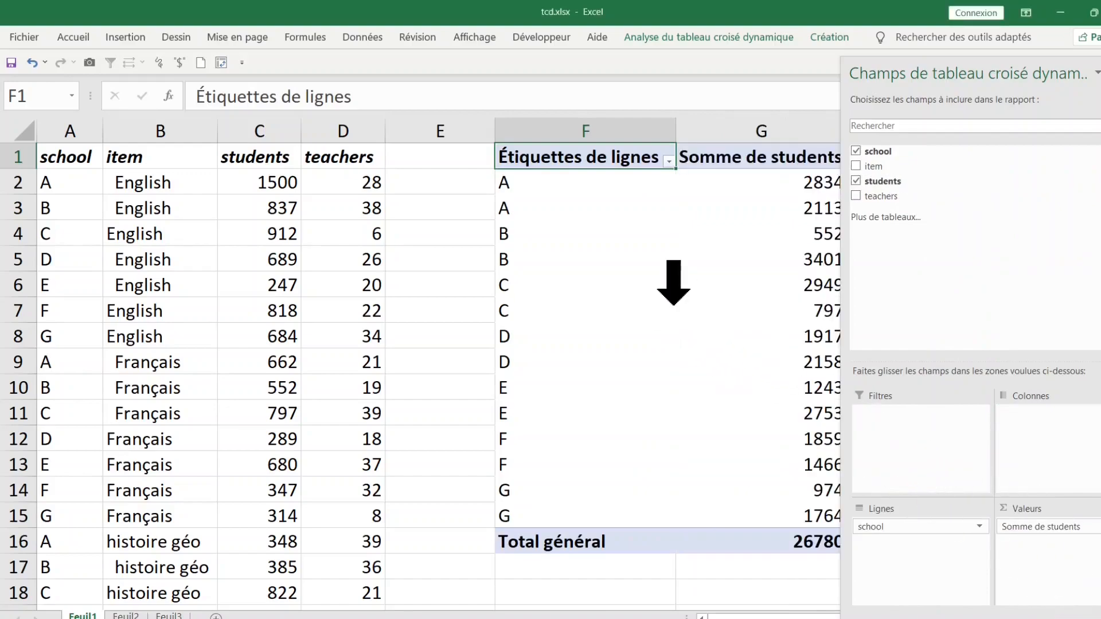
pyautogui.click(717, 312)
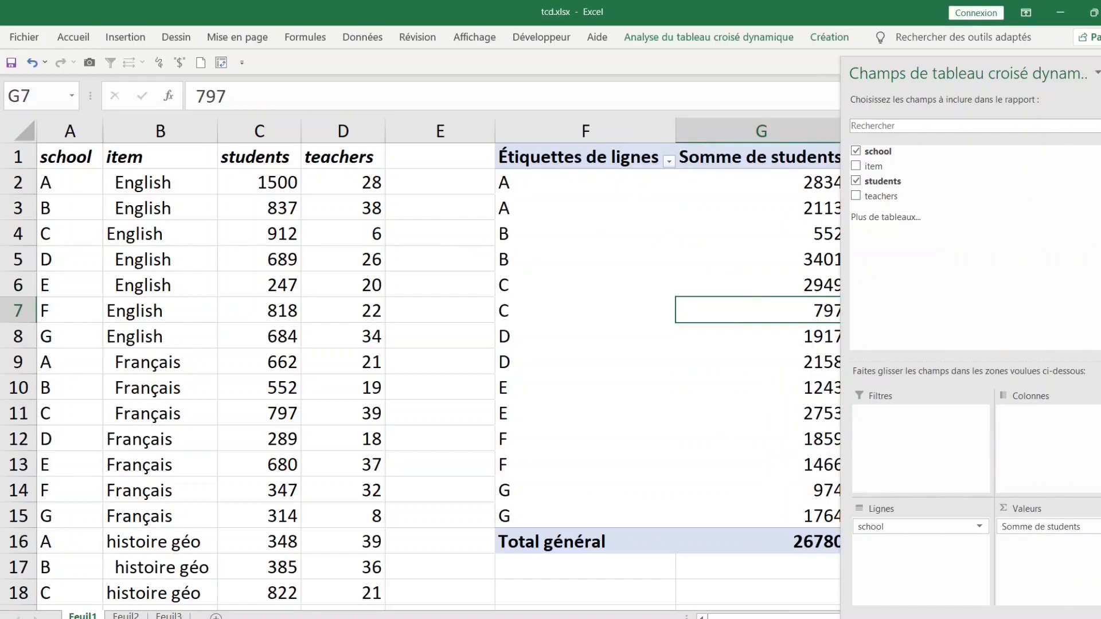
pyautogui.click(1100, 73)
# - Compare the pivot table's repeated row labels with the matching entries in the source school column
pyautogui.click(542, 188)
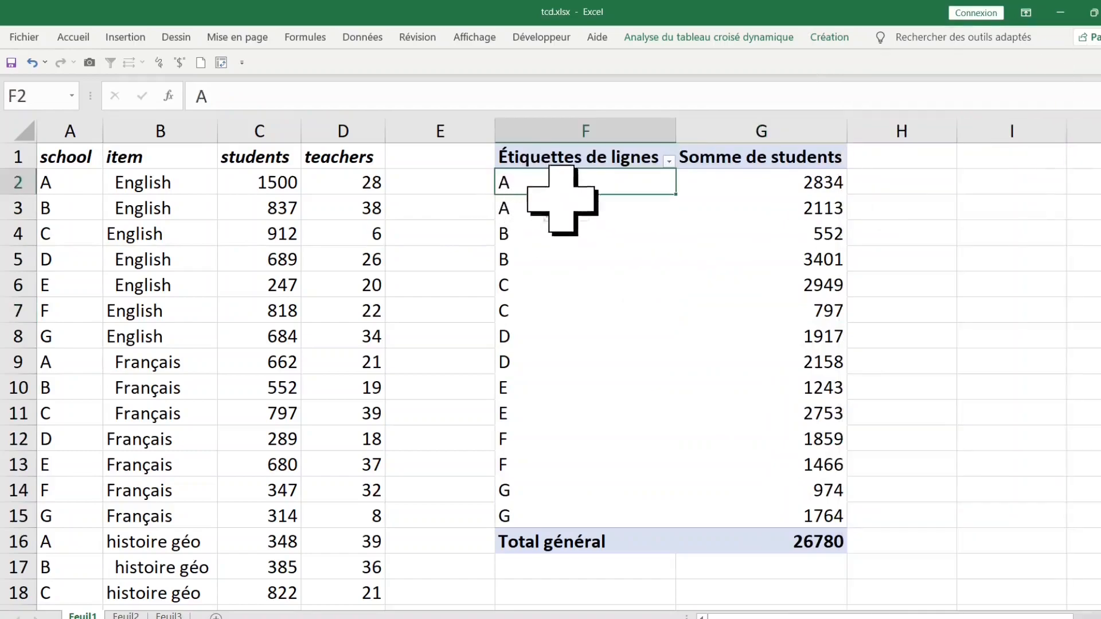
pyautogui.click(559, 207)
pyautogui.click(538, 240)
pyautogui.click(545, 268)
pyautogui.click(546, 284)
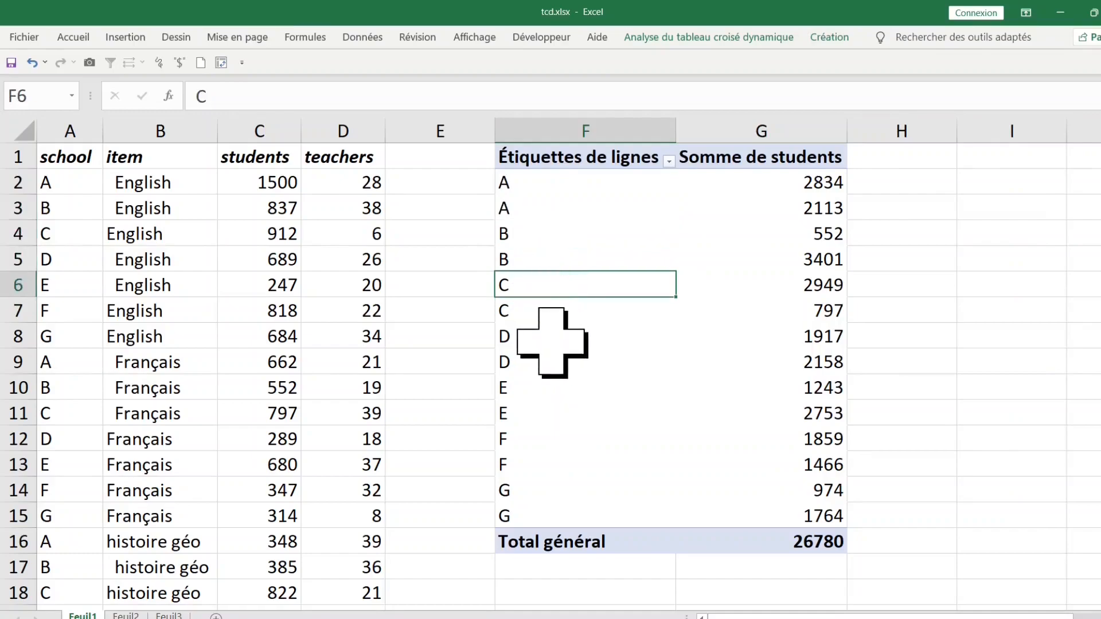
pyautogui.moveTo(531, 191); pyautogui.dragTo(533, 208)
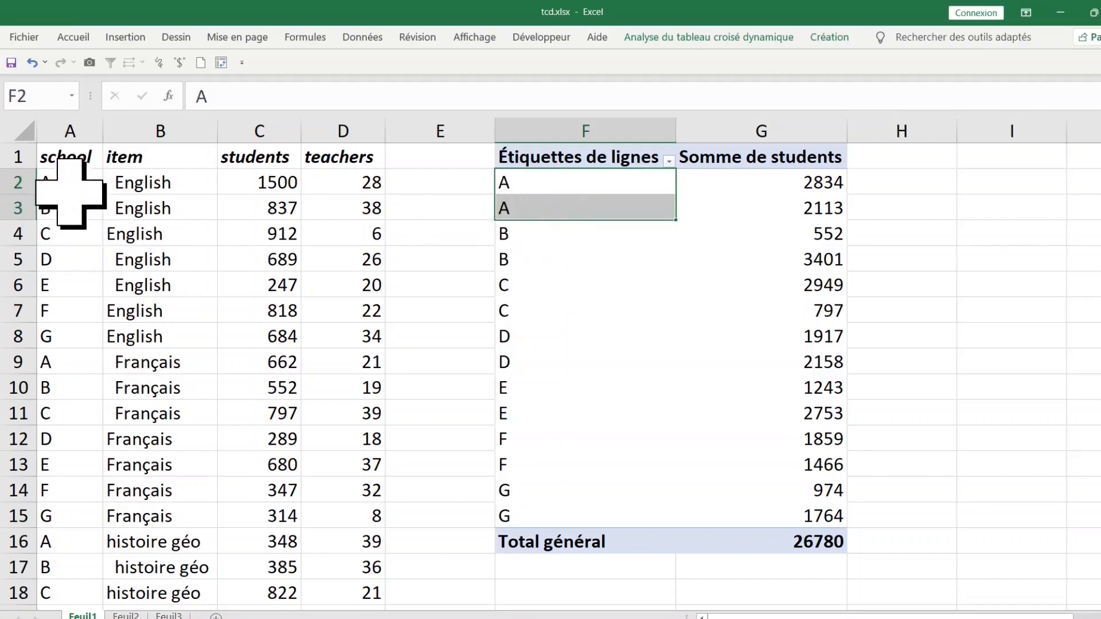
pyautogui.moveTo(74, 189); pyautogui.dragTo(68, 312)
pyautogui.click(548, 186)
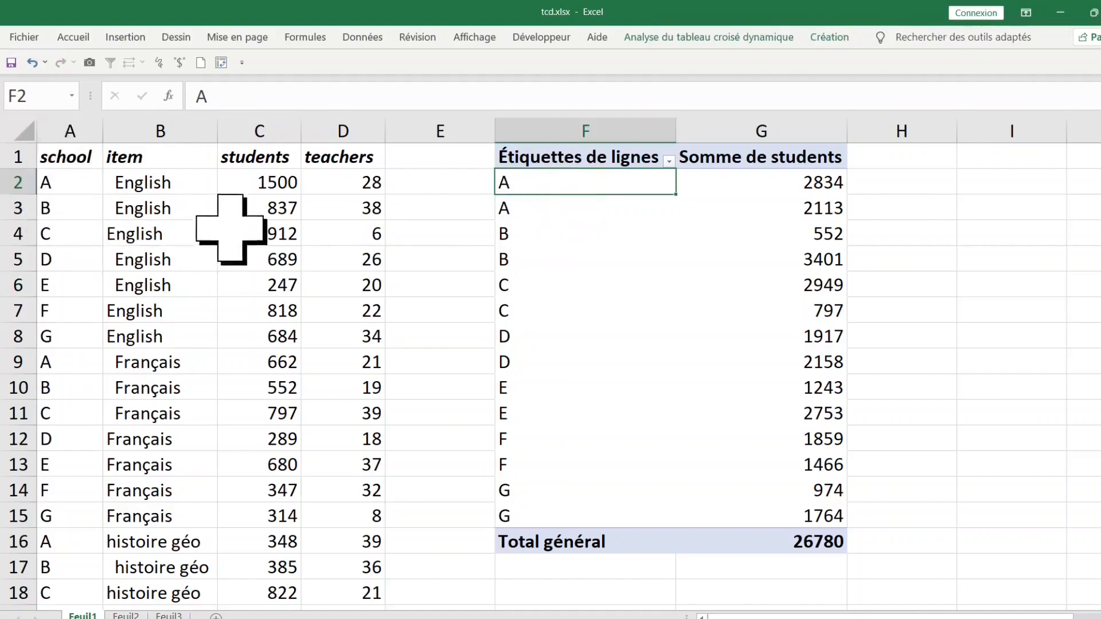
pyautogui.click(71, 180)
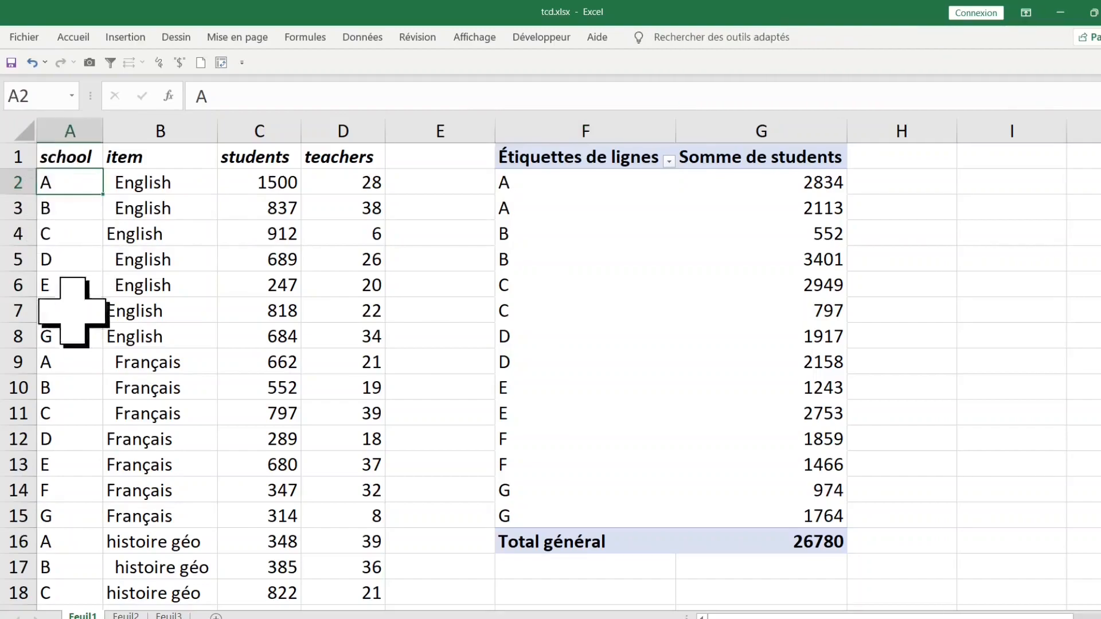
pyautogui.click(69, 364)
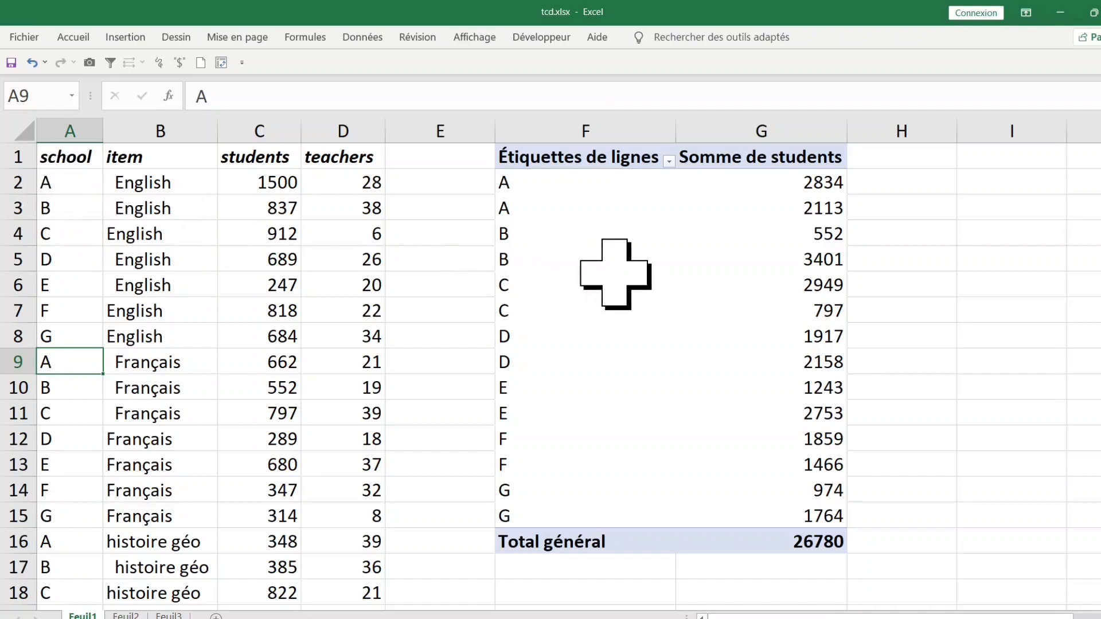
# - Undo the field assignments and the creation of the pivot table
pyautogui.click(31, 63)
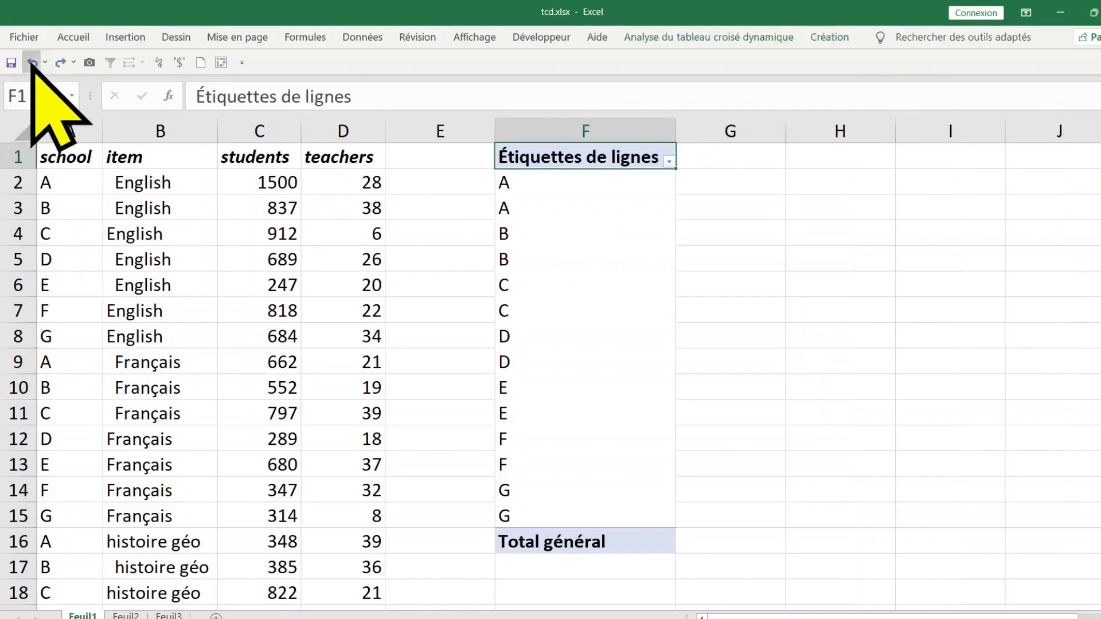
pyautogui.click(32, 63)
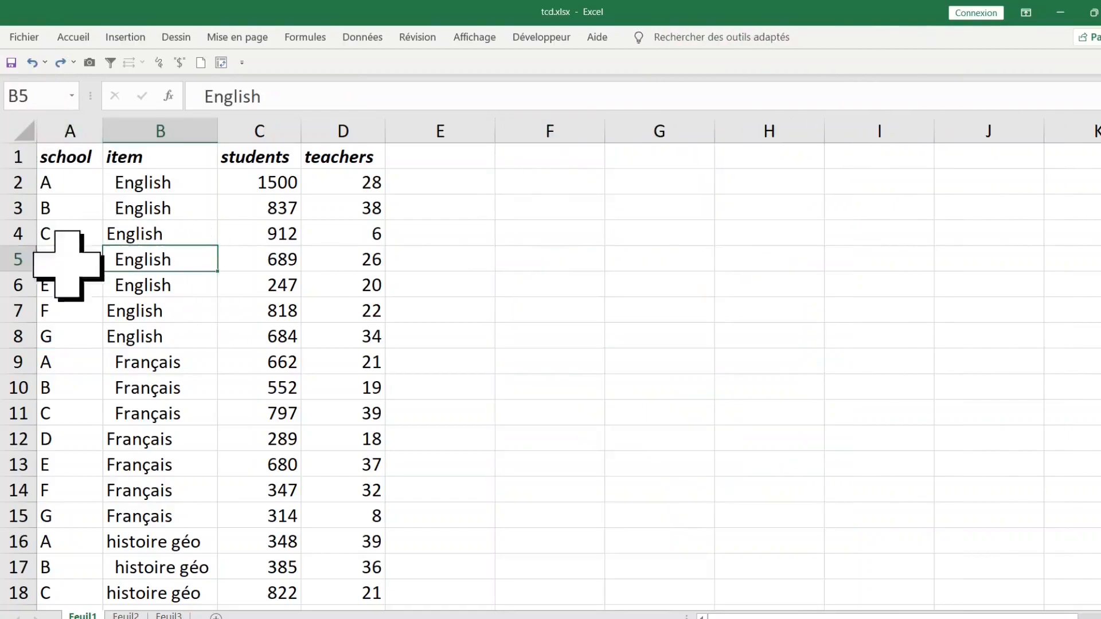
pyautogui.click(86, 259)
pyautogui.click(64, 182)
pyautogui.moveTo(64, 172); pyautogui.dragTo(73, 465)
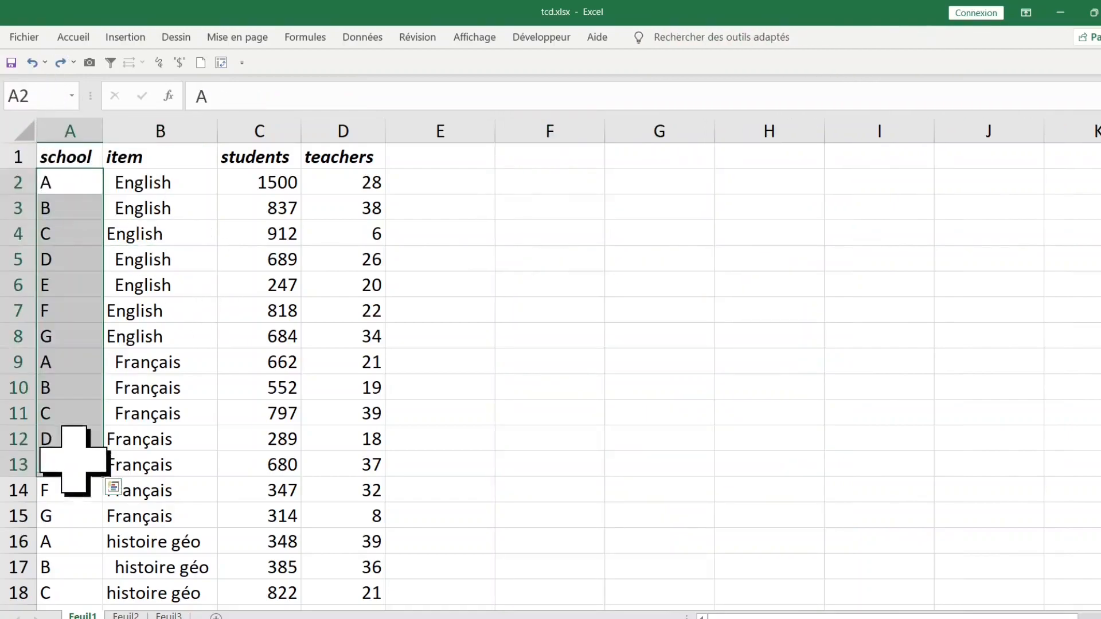
pyautogui.click(453, 187)
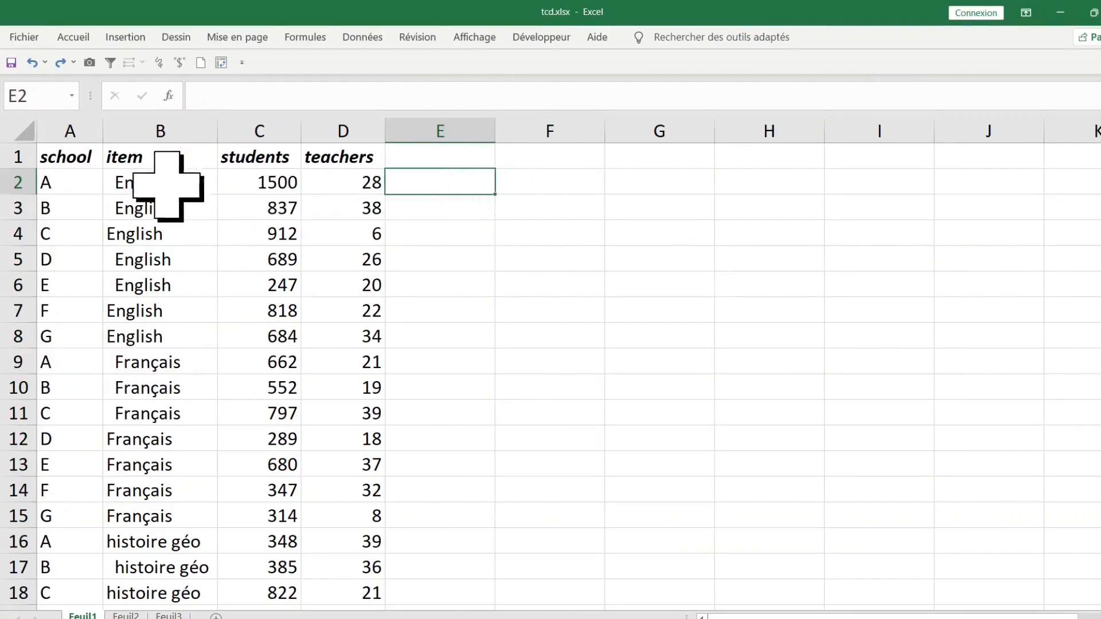
pyautogui.moveTo(61, 159); pyautogui.dragTo(344, 539)
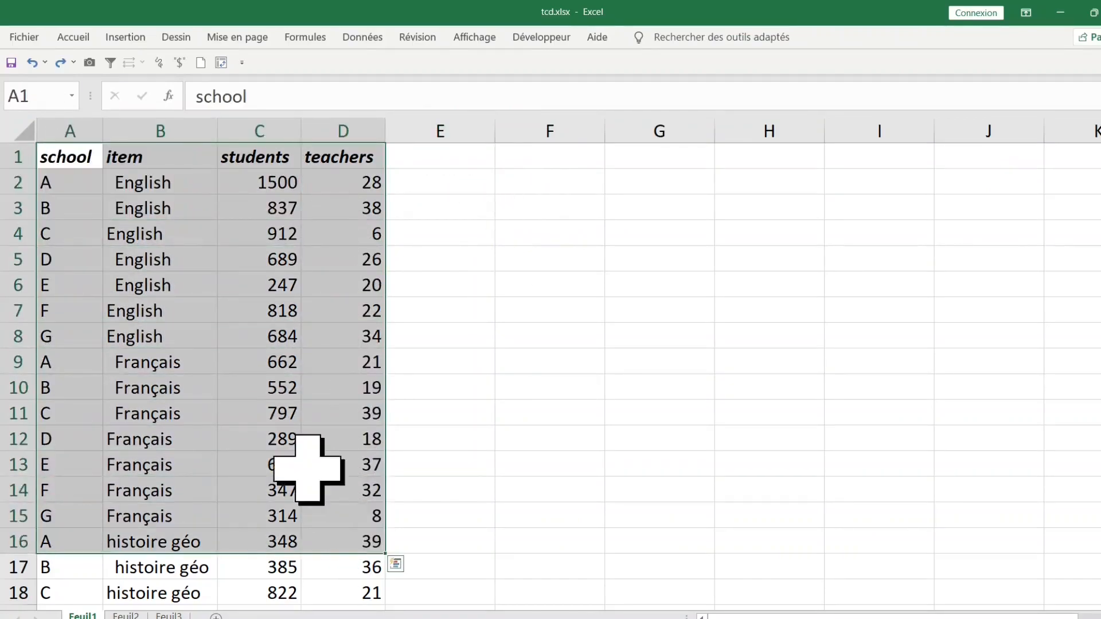
pyautogui.click(172, 441)
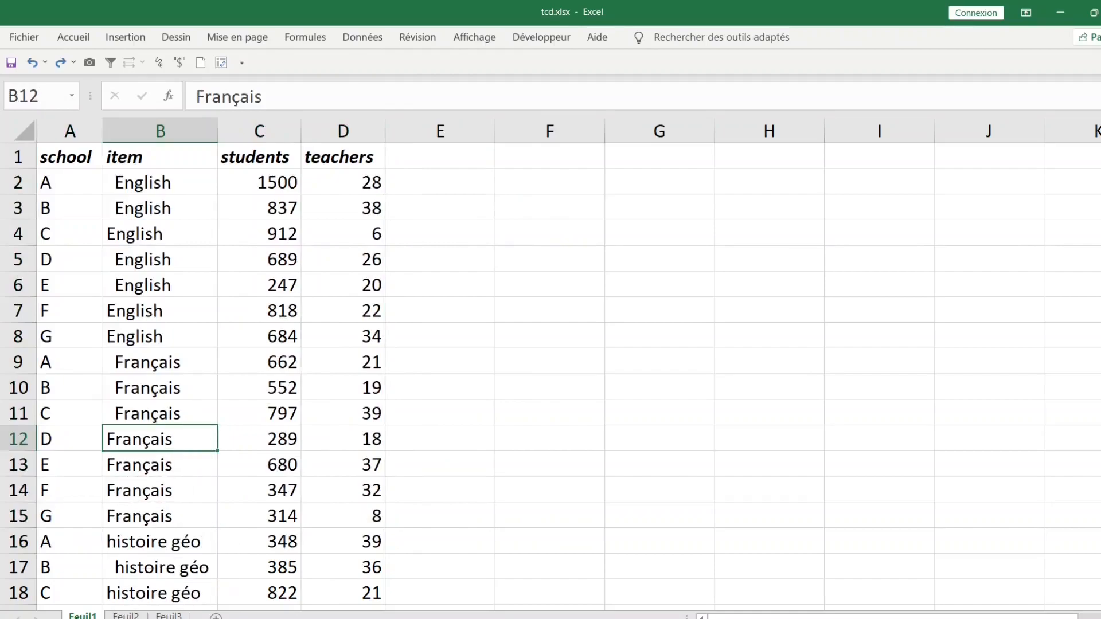
# - Create a copy of sheet Feuil1 in front of the original and rename the copy as bd
pyautogui.rightClick(79, 615)
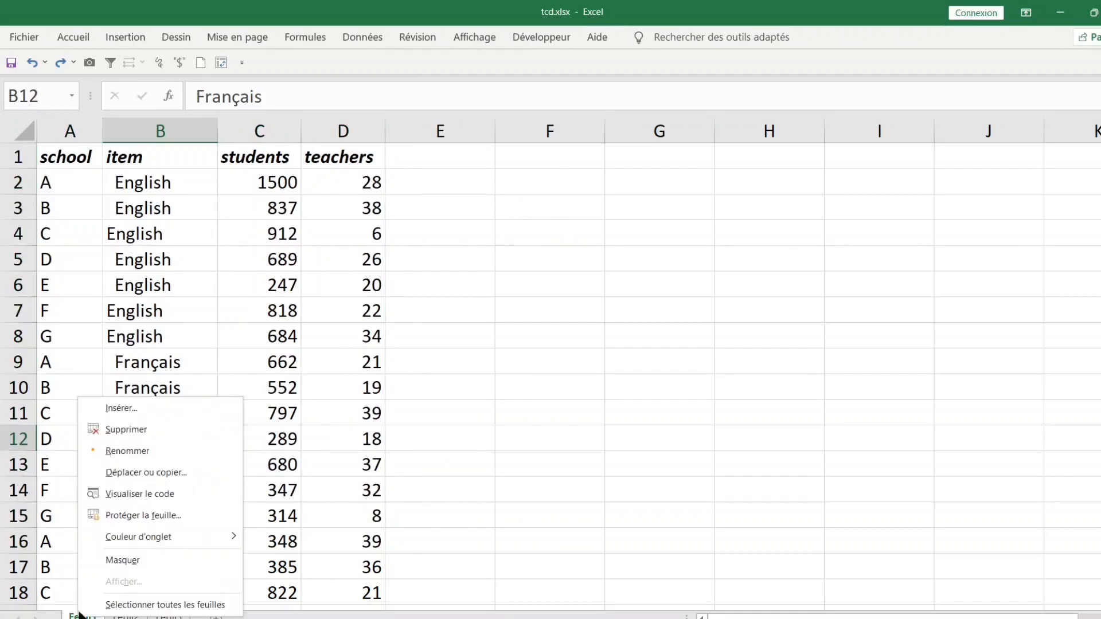
pyautogui.click(175, 472)
pyautogui.click(93, 557)
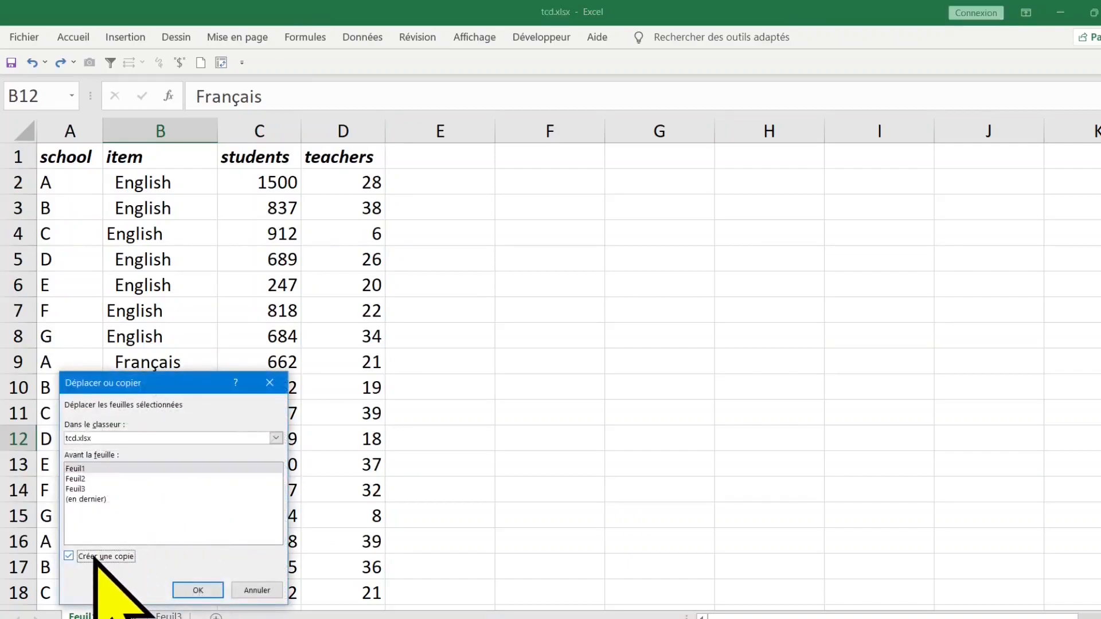
pyautogui.click(198, 590)
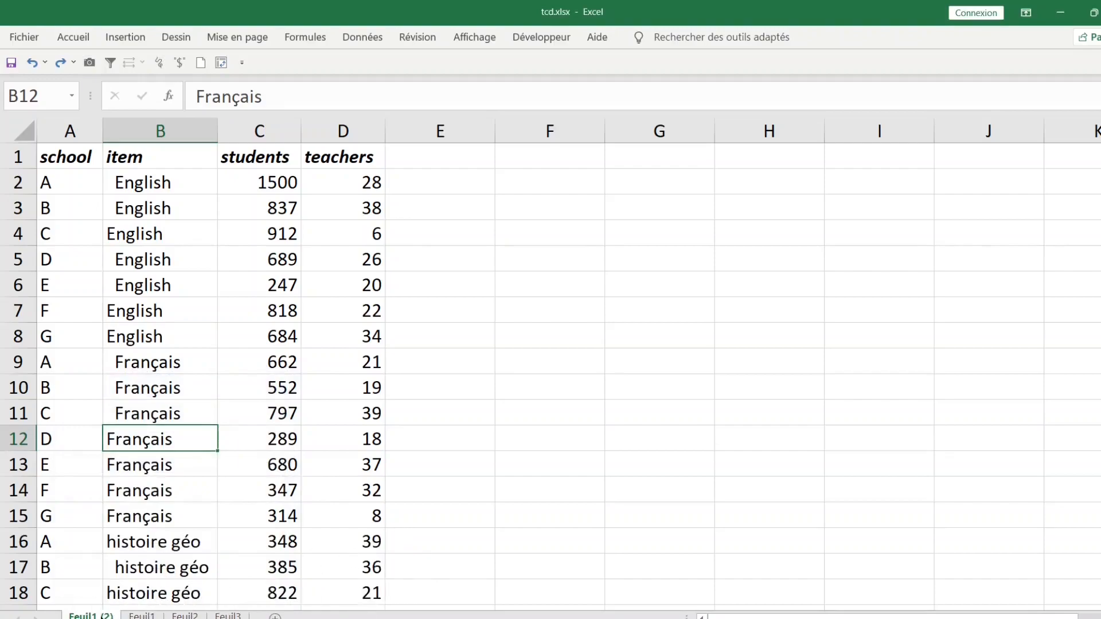
pyautogui.doubleClick(95, 615)
pyautogui.write('h')
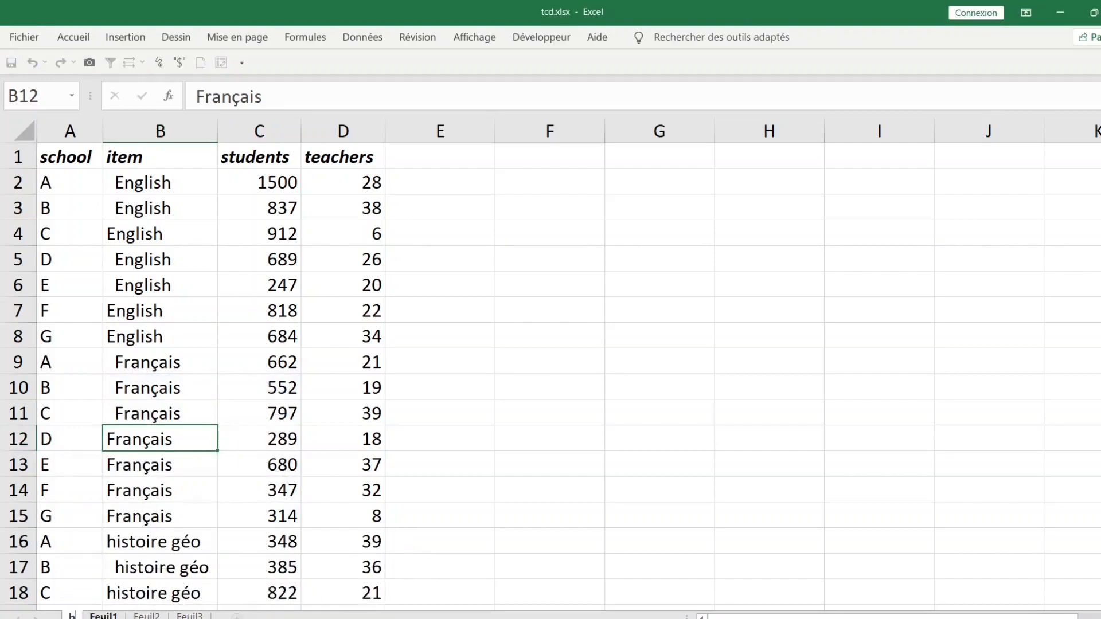
pyautogui.write('d')
pyautogui.click(394, 257)
# - Enter =SUPPRESPACE(A2) in cell E2 of the bd sheet and fill the formula down alongside all data rows
pyautogui.click(81, 189)
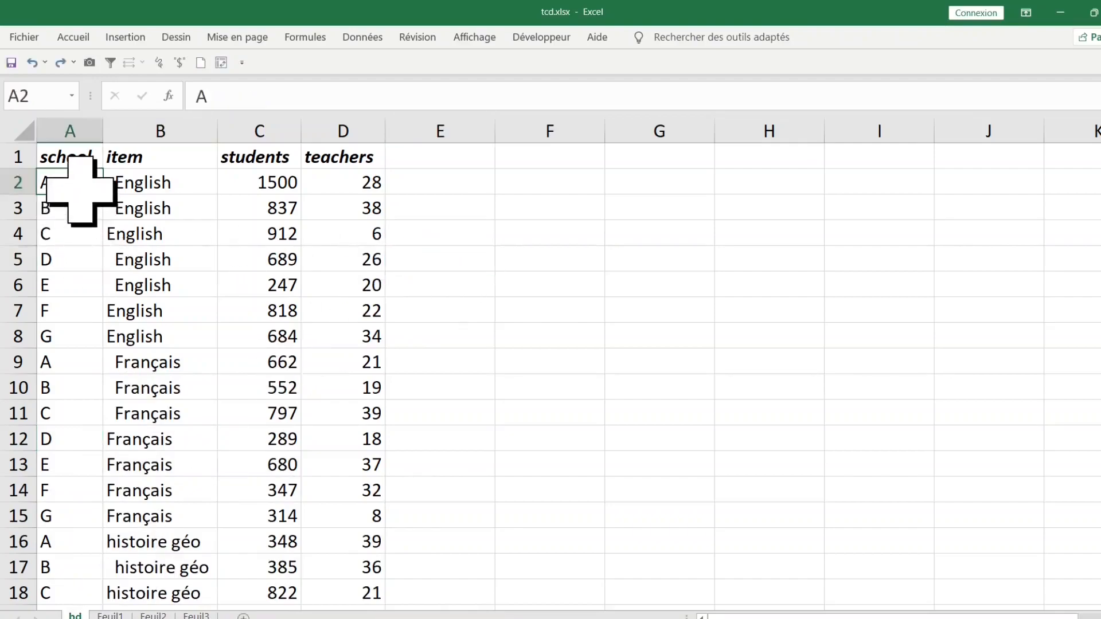
pyautogui.click(467, 164)
pyautogui.click(453, 189)
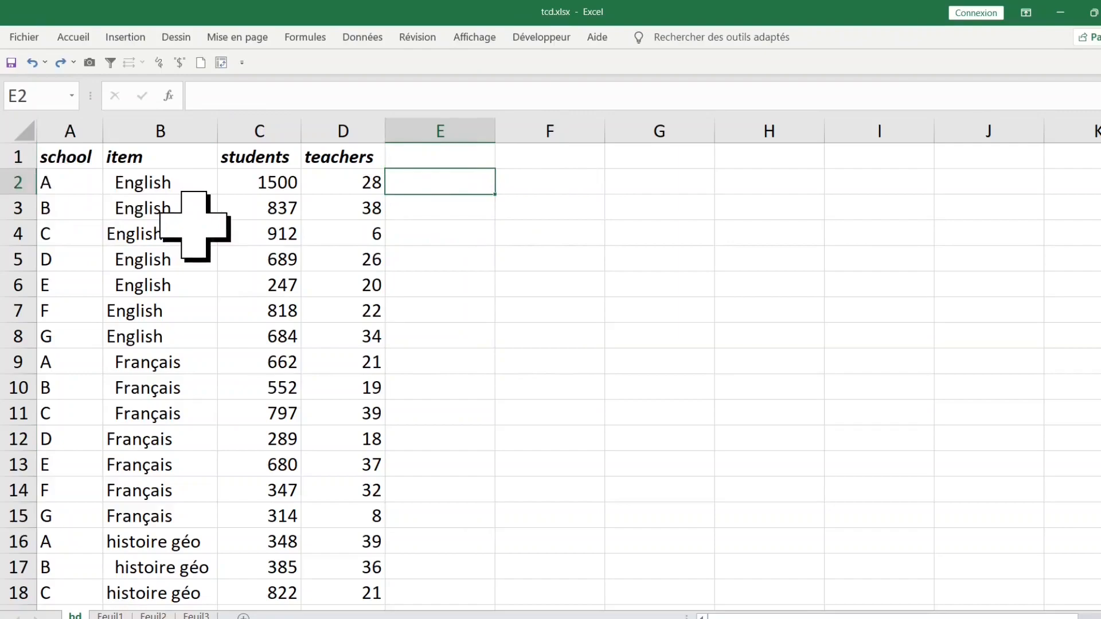
pyautogui.write('=')
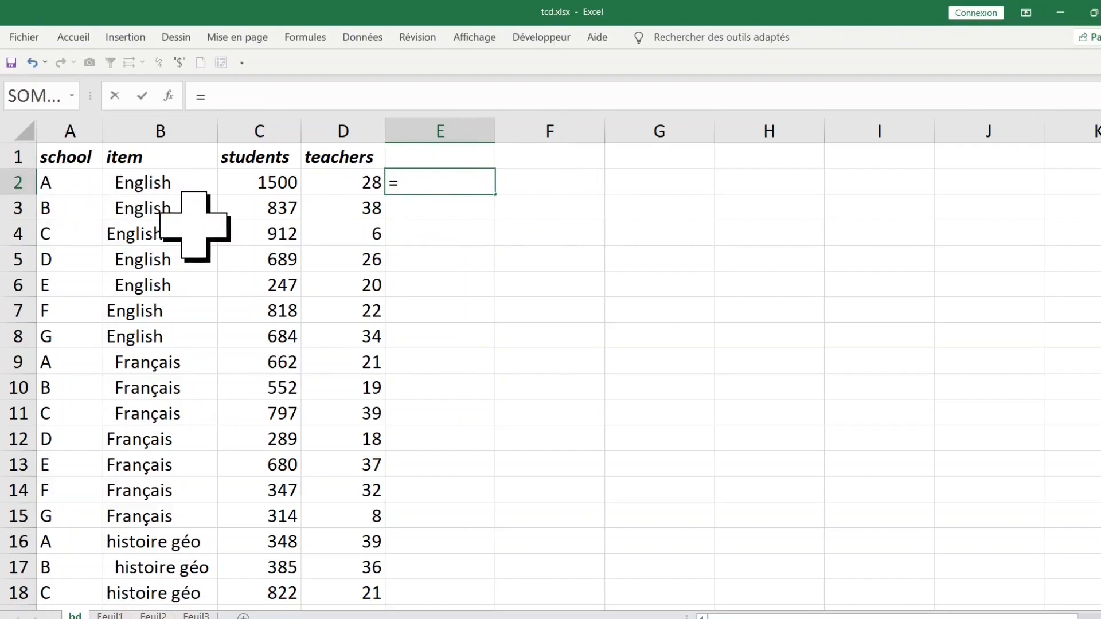
pyautogui.write('supp')
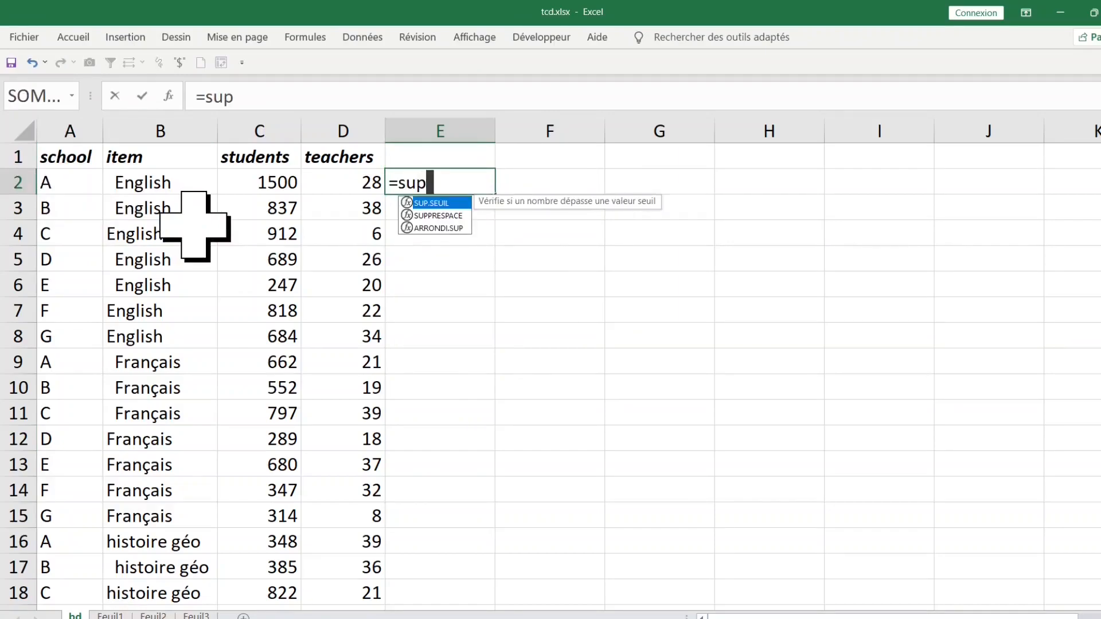
pyautogui.press('Tab')
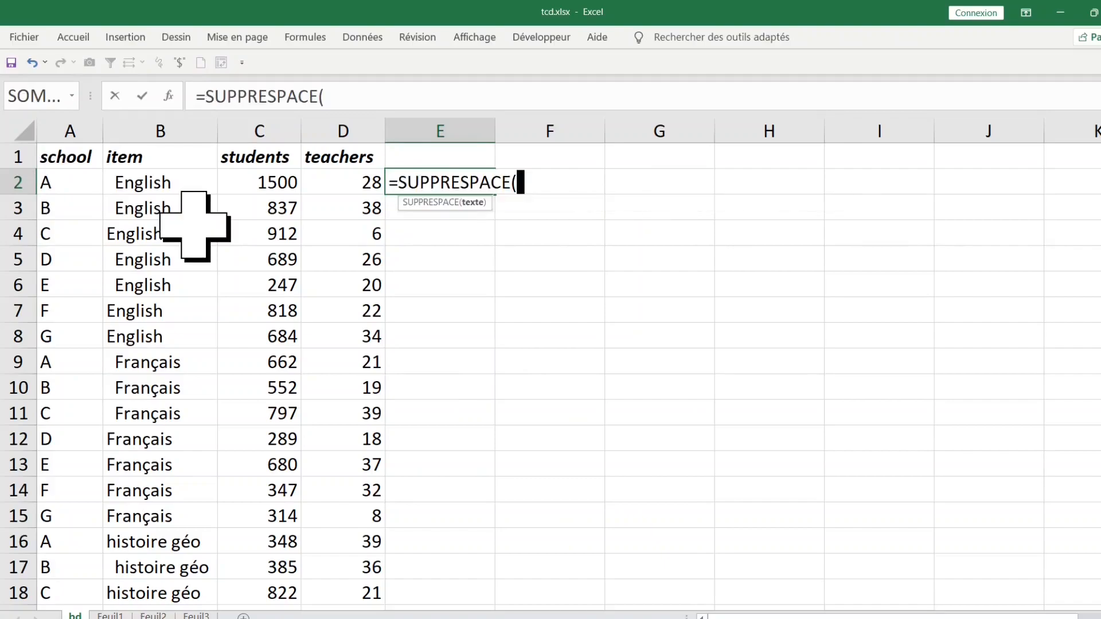
pyautogui.click(69, 182)
pyautogui.press('Return')
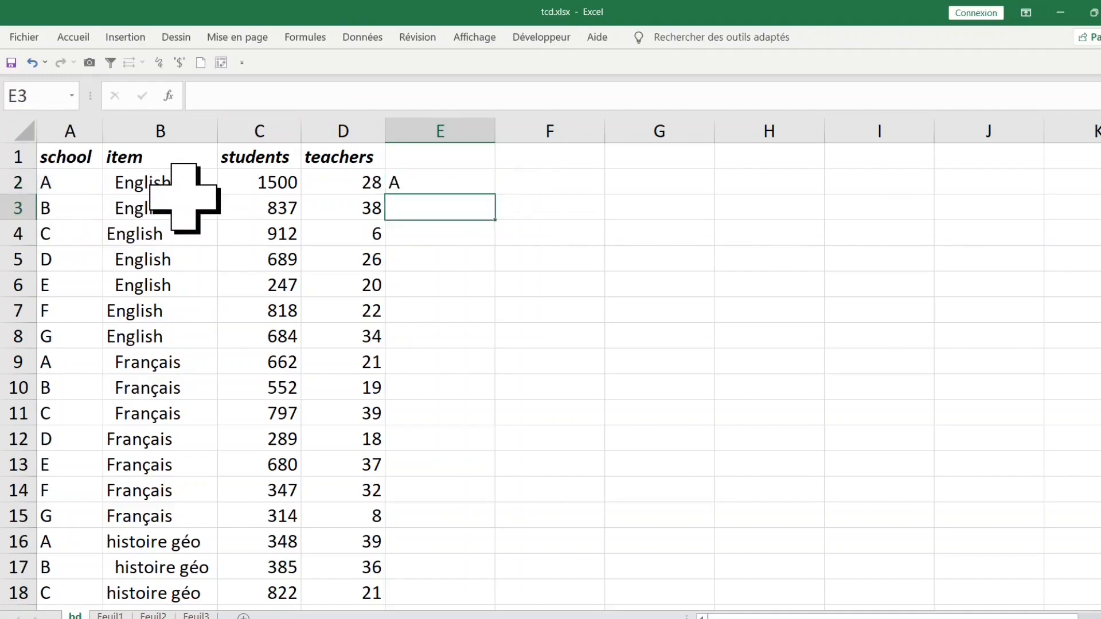
pyautogui.click(486, 192)
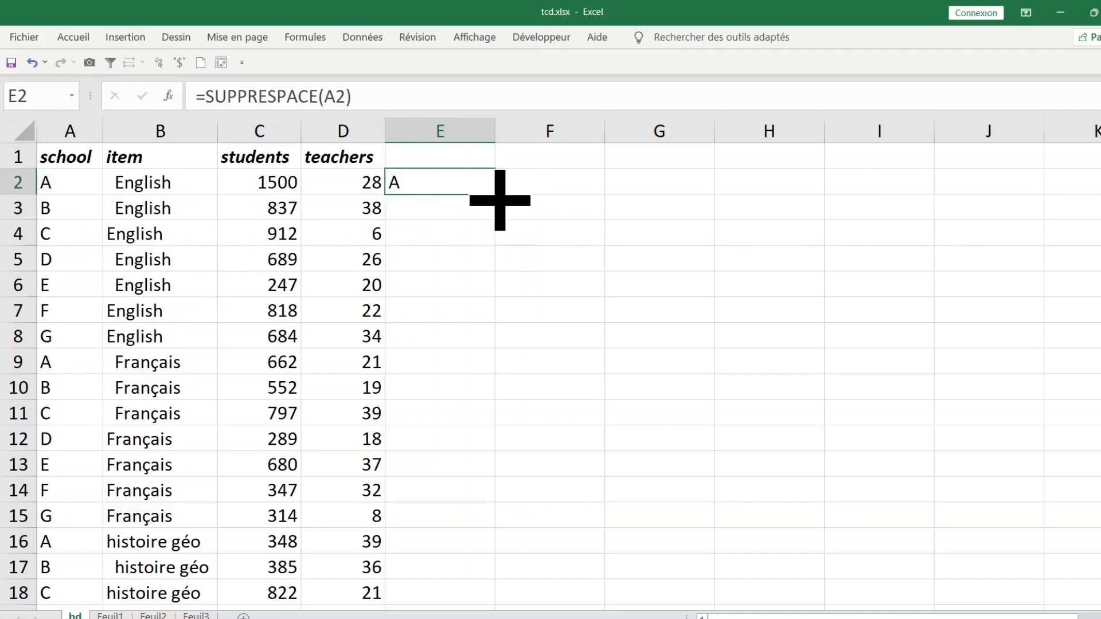
pyautogui.doubleClick(500, 200)
# - Copy the school header from A1 into E1 and give E1 a yellow fill
pyautogui.click(58, 155)
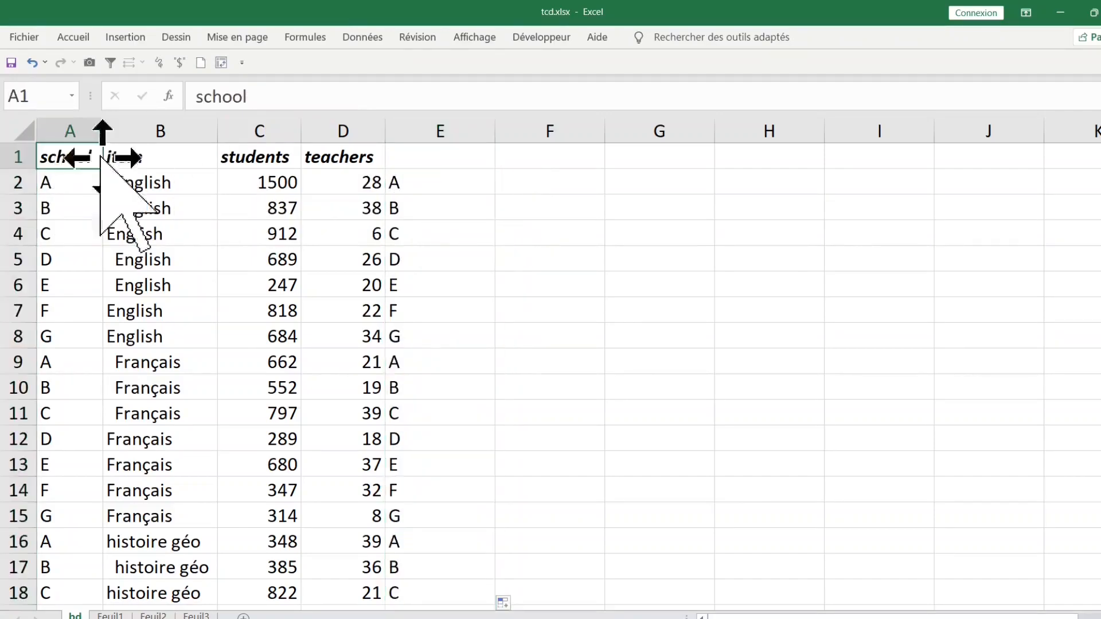
pyautogui.hotkey('ctrl', 'c')
pyautogui.click(438, 152)
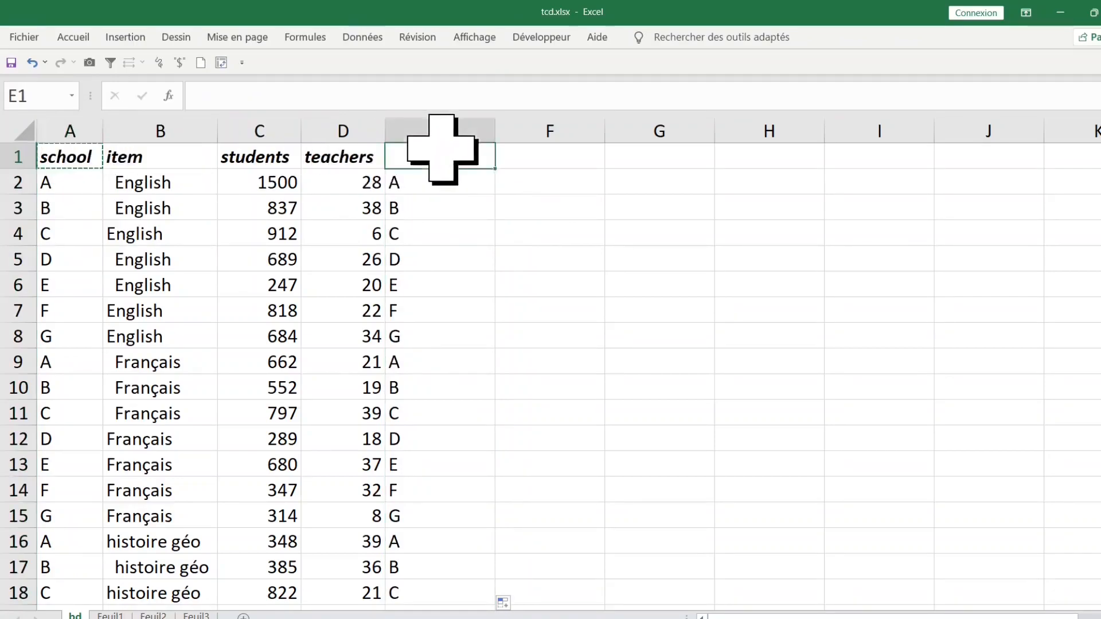
pyautogui.hotkey('ctrl', 'v')
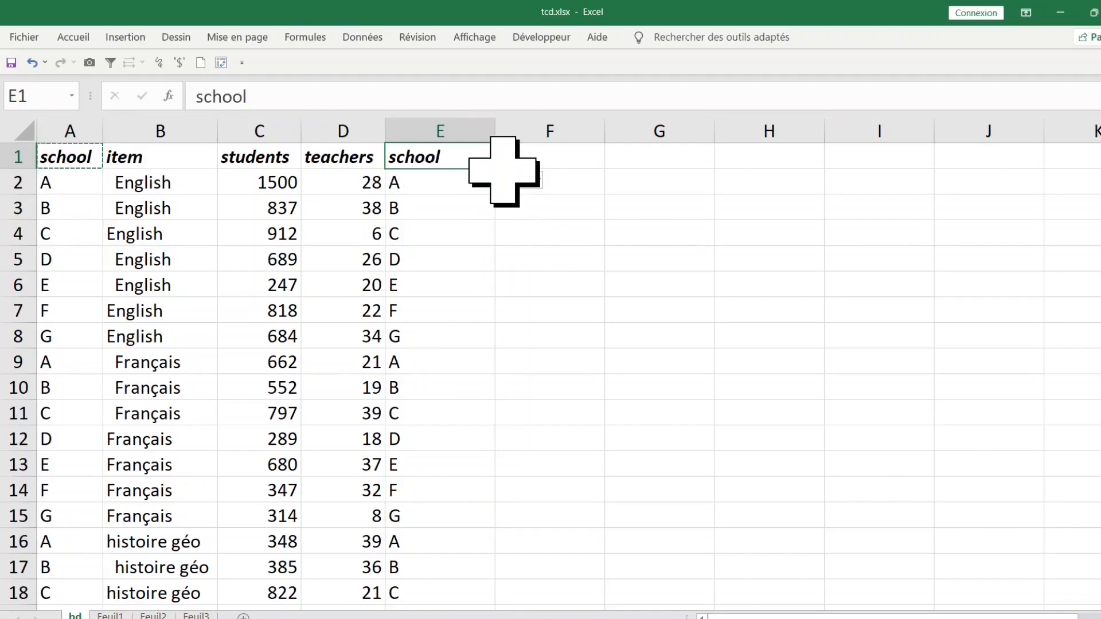
pyautogui.click(75, 36)
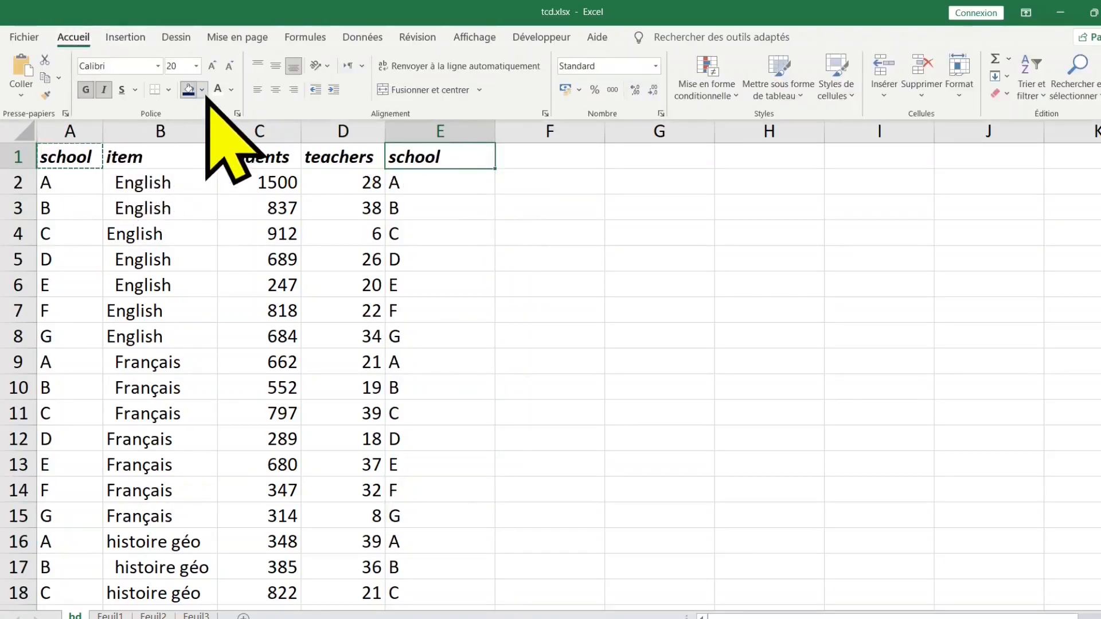
pyautogui.click(203, 90)
pyautogui.click(240, 226)
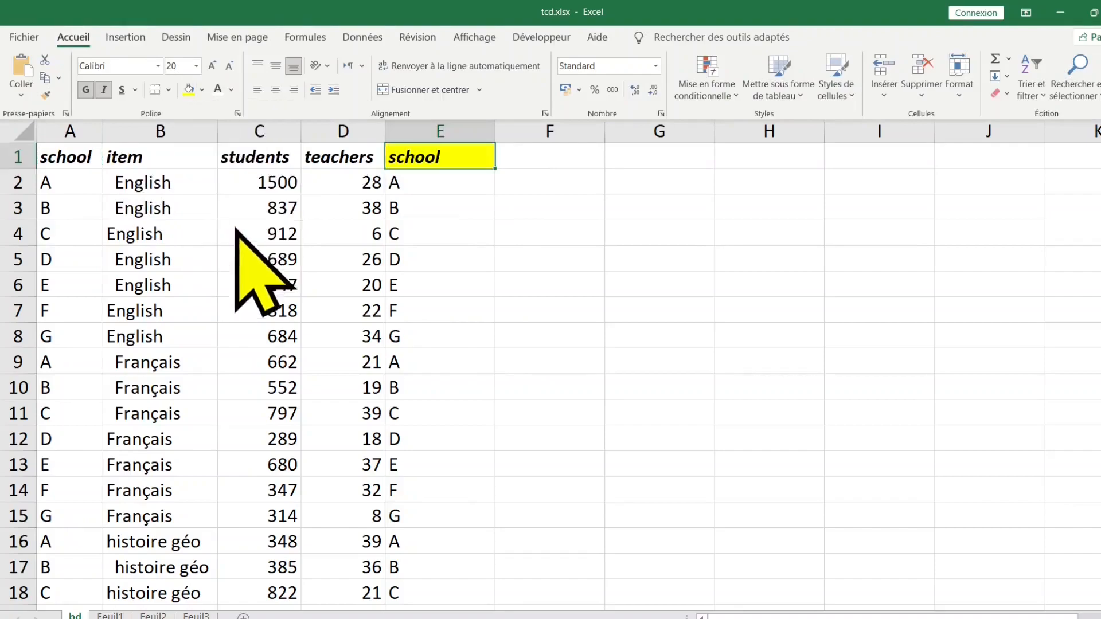
# - Enter =A2=E2 in cell F2 and fill it down all data rows to compare the original schools with the cleaned ones
pyautogui.click(437, 181)
pyautogui.click(437, 181)
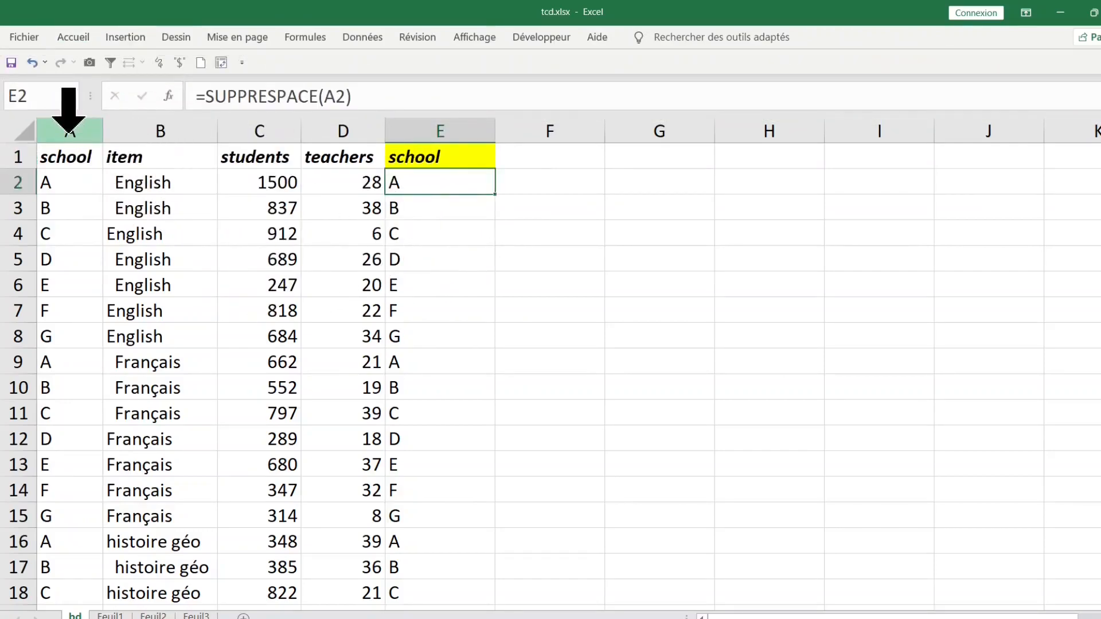
pyautogui.click(68, 128)
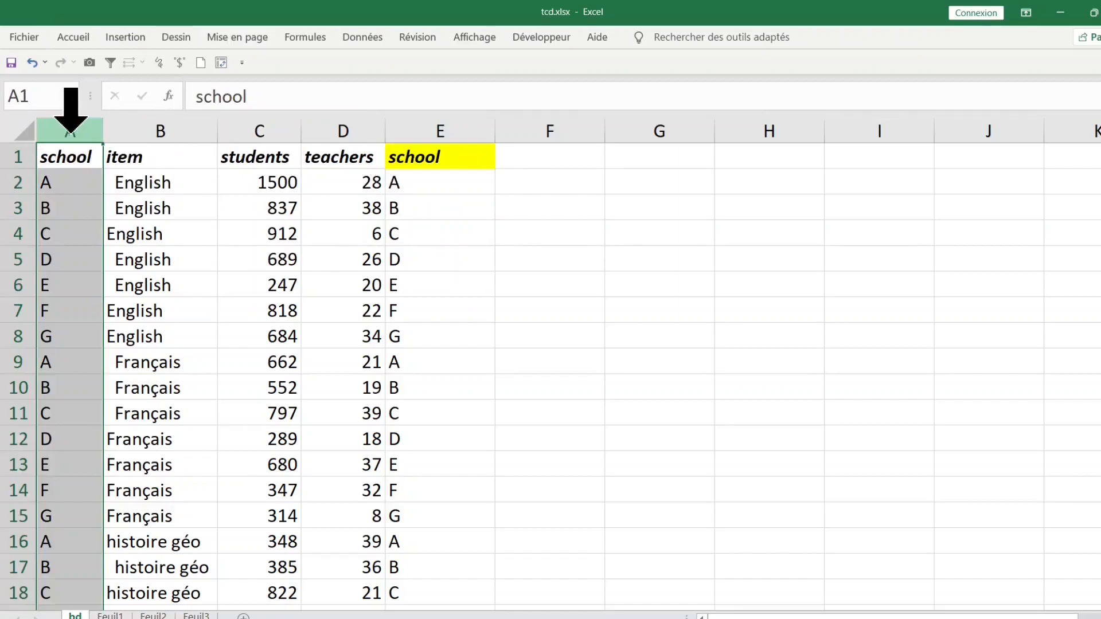
pyautogui.click(465, 128)
pyautogui.click(436, 182)
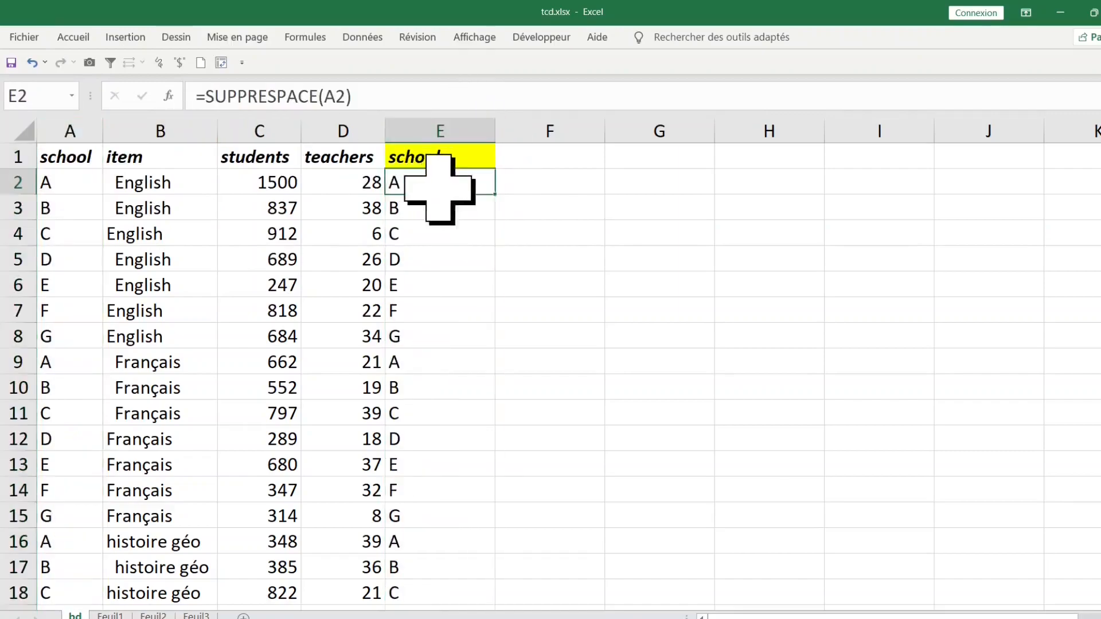
pyautogui.click(547, 191)
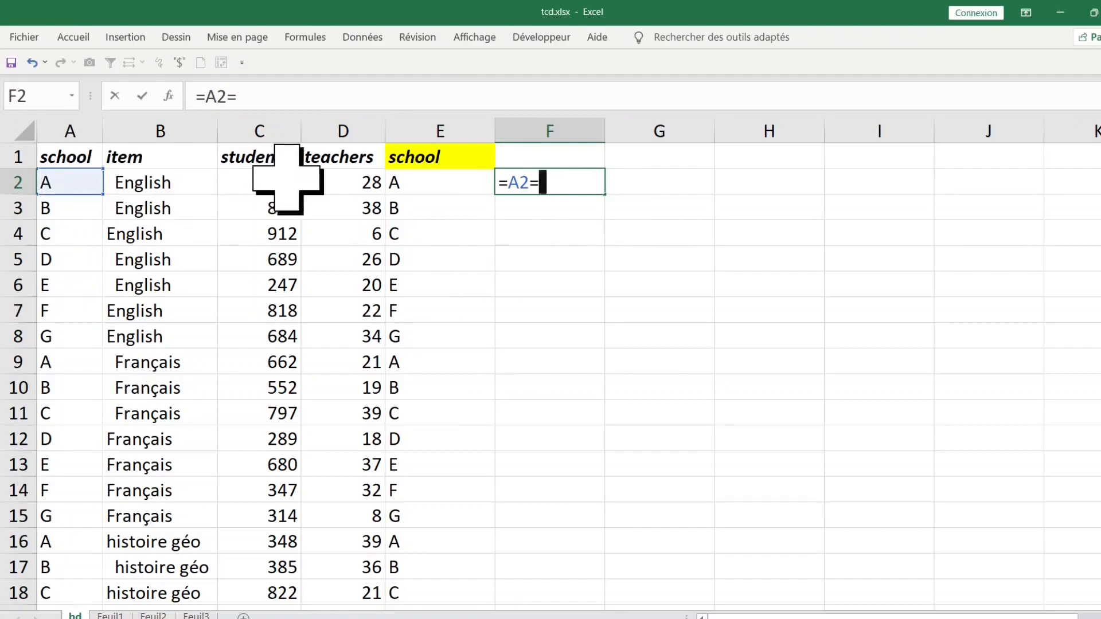
pyautogui.click(431, 182)
pyautogui.press('Return')
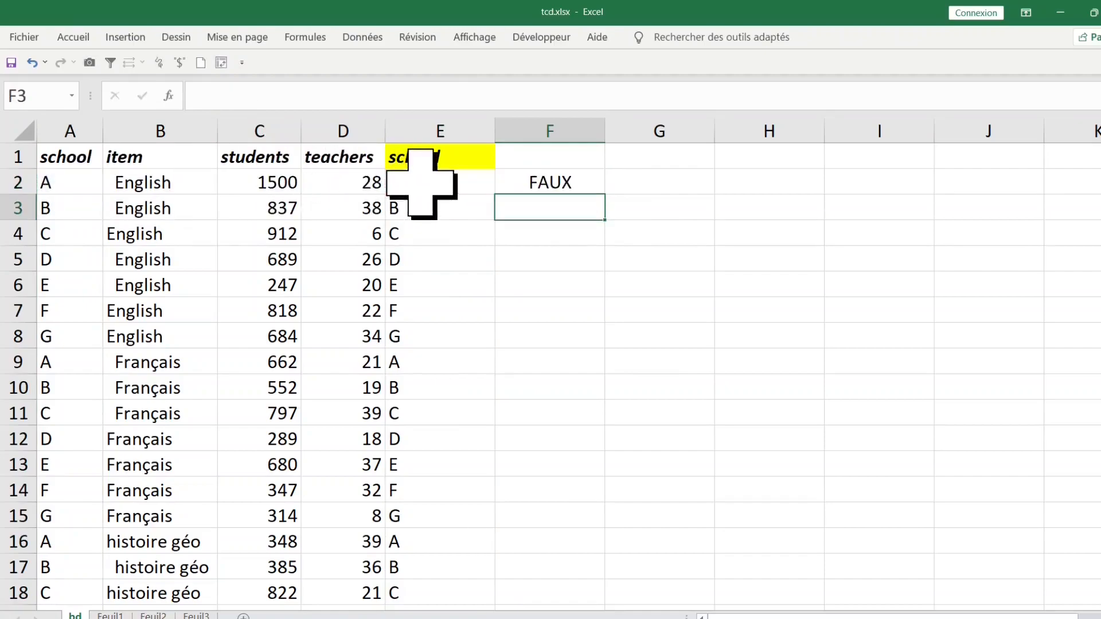
pyautogui.click(579, 183)
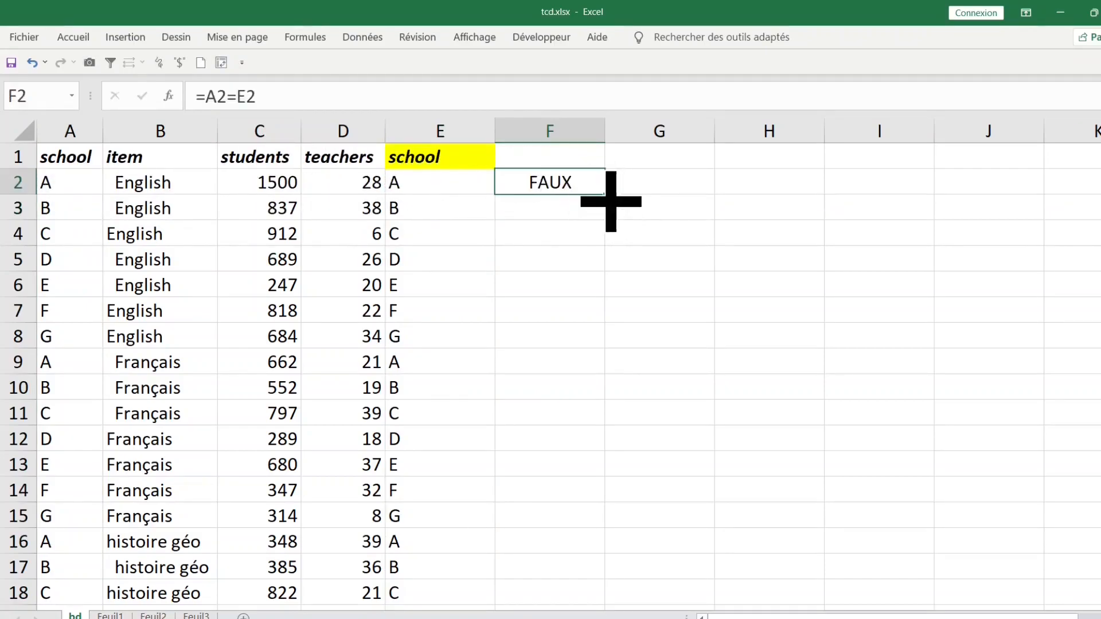
pyautogui.doubleClick(609, 201)
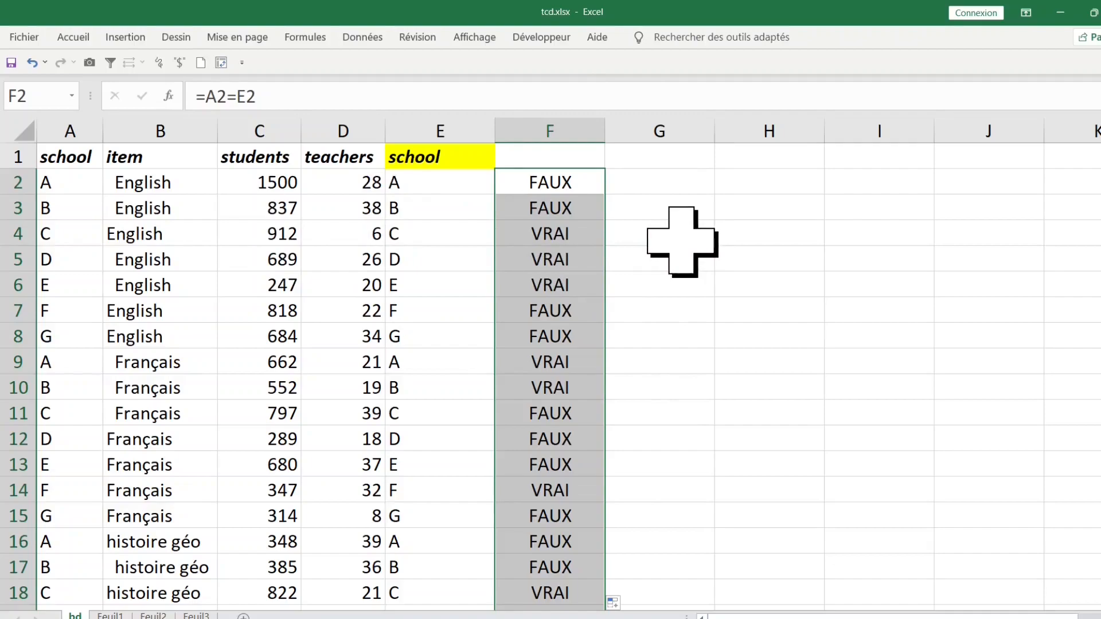
# - Clear the comparison formulas from column F
pyautogui.press('Delete')
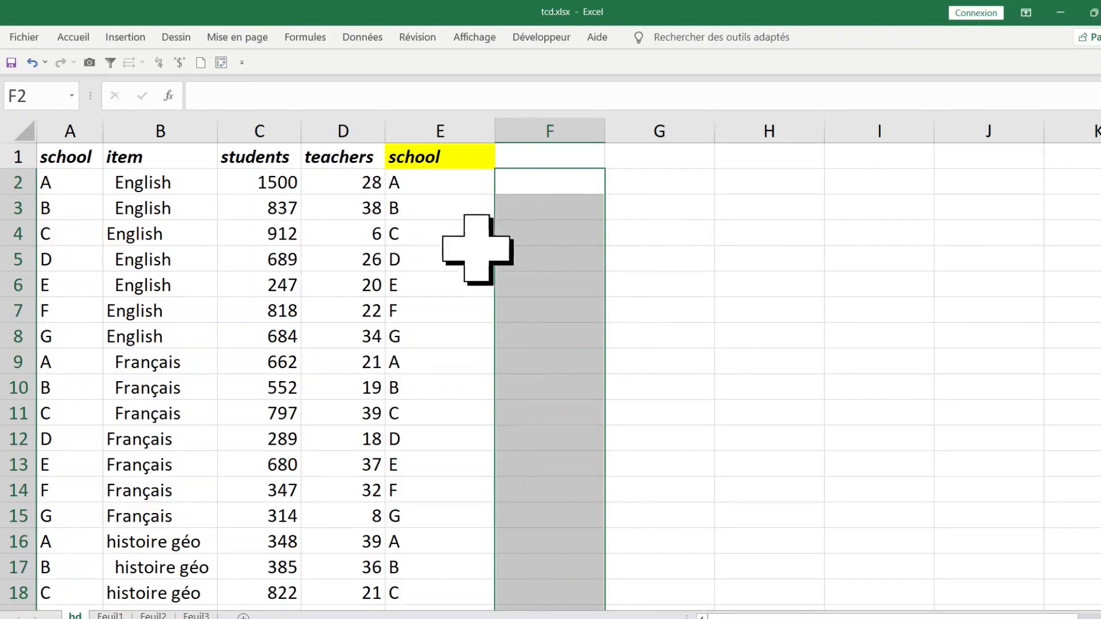
pyautogui.click(525, 136)
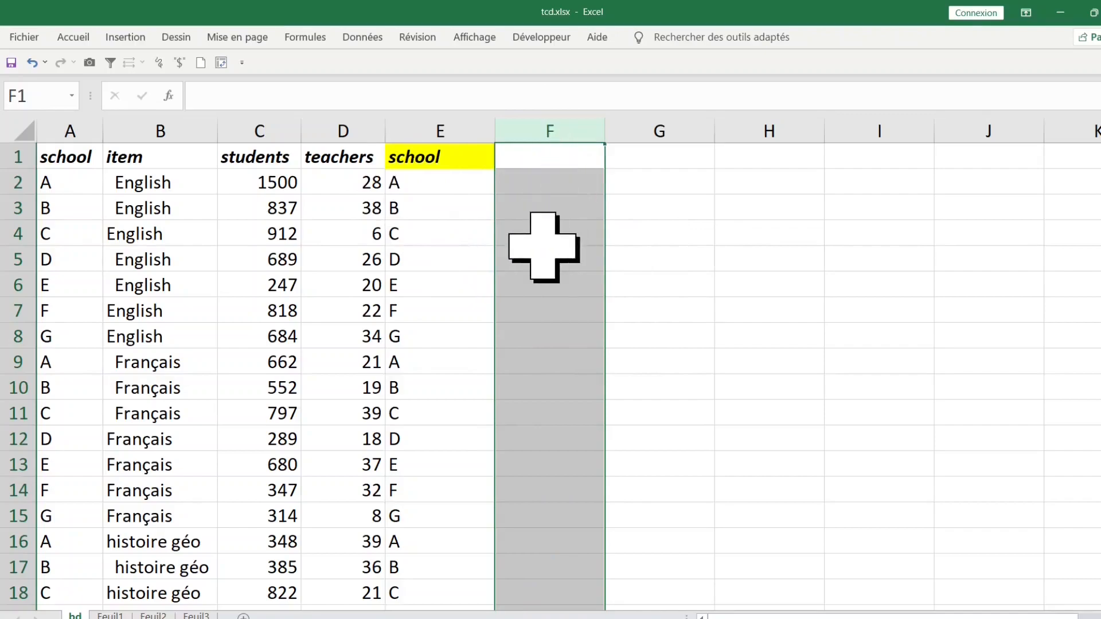
pyautogui.click(545, 244)
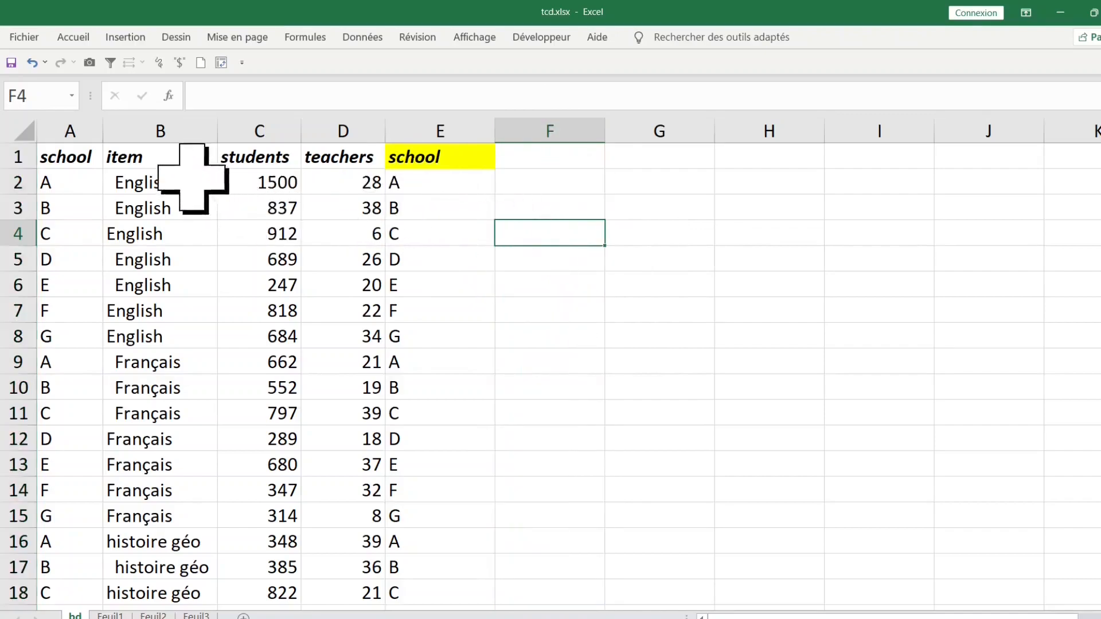
# - Copy the item header from B1 into F1 and give F1 the same yellow fill as E1
pyautogui.click(160, 160)
pyautogui.click(161, 264)
pyautogui.click(161, 337)
pyautogui.click(148, 182)
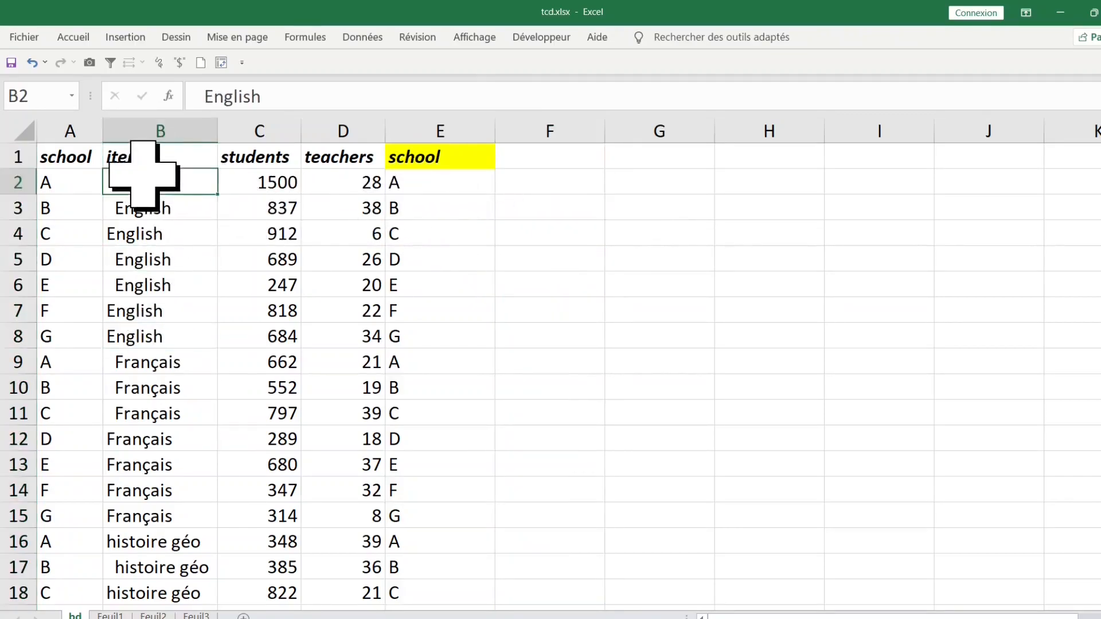
pyautogui.click(149, 159)
pyautogui.hotkey('ctrl', 'c')
pyautogui.press('Right')
pyautogui.press('Right')
pyautogui.press('Right')
pyautogui.press('Right')
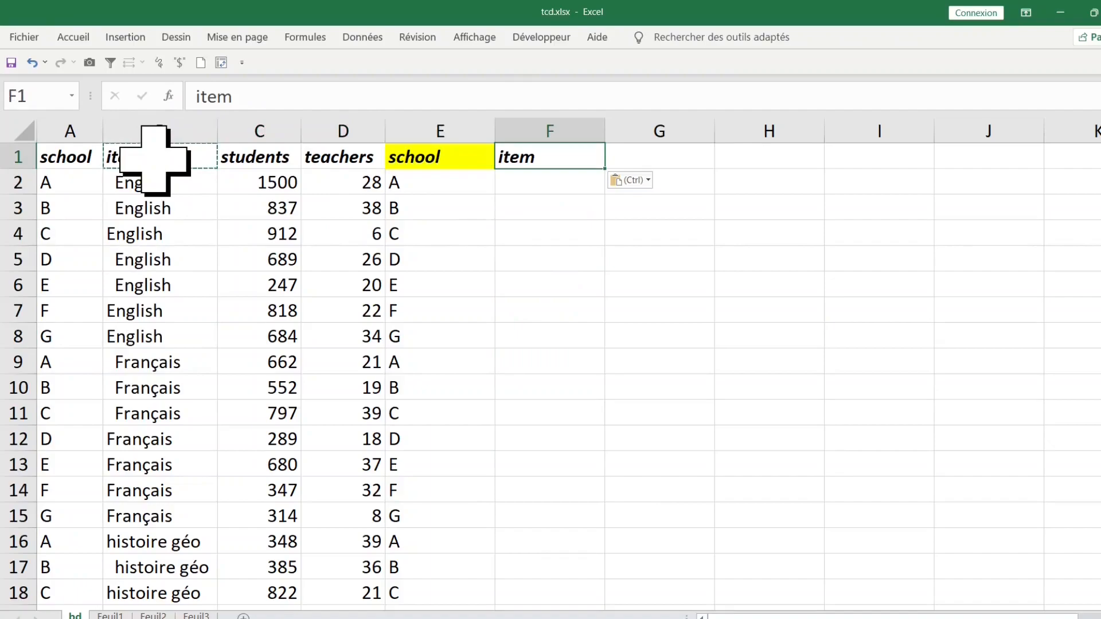
pyautogui.click(74, 37)
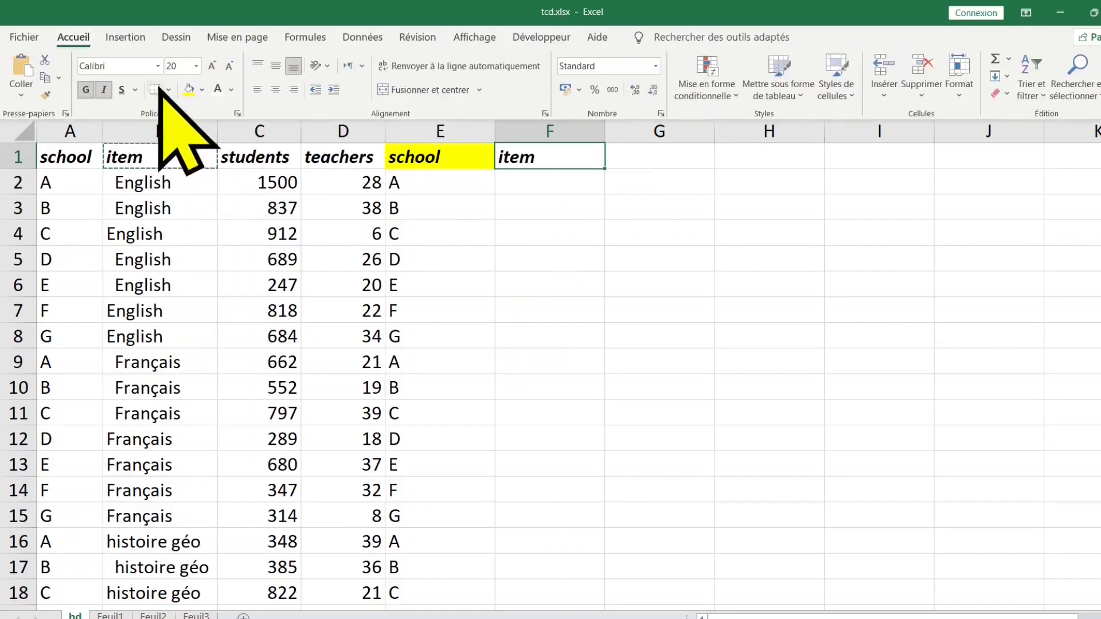
pyautogui.click(188, 89)
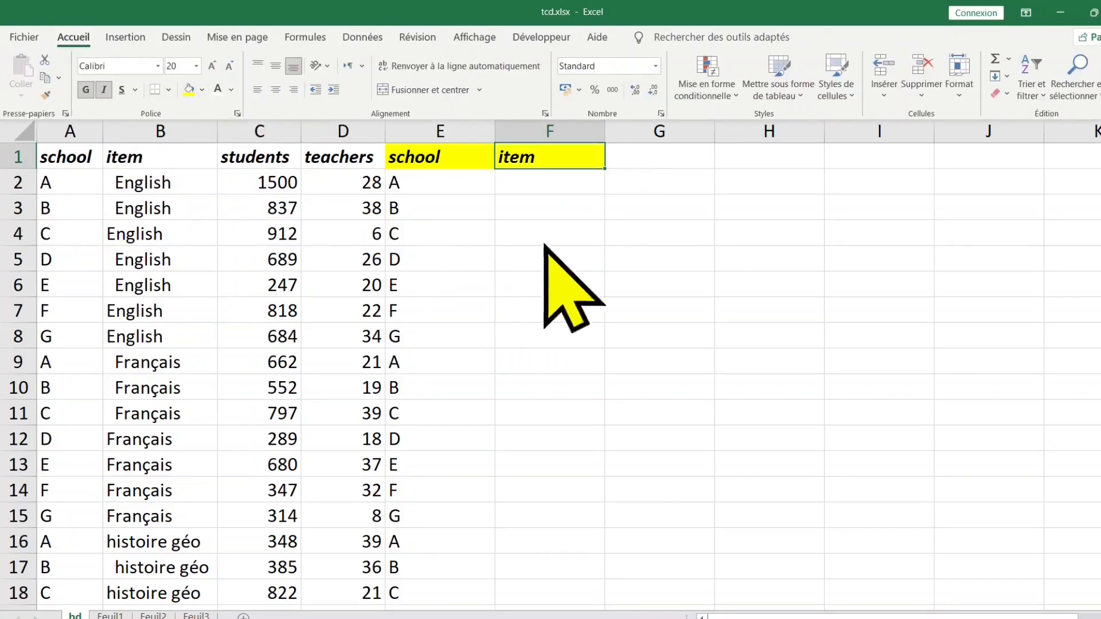
# - Enter =SUPPRESPACE(B2) in cell F2, fill it down all data rows, and compare F2 with the original entry in B2
pyautogui.click(559, 188)
pyautogui.write('=')
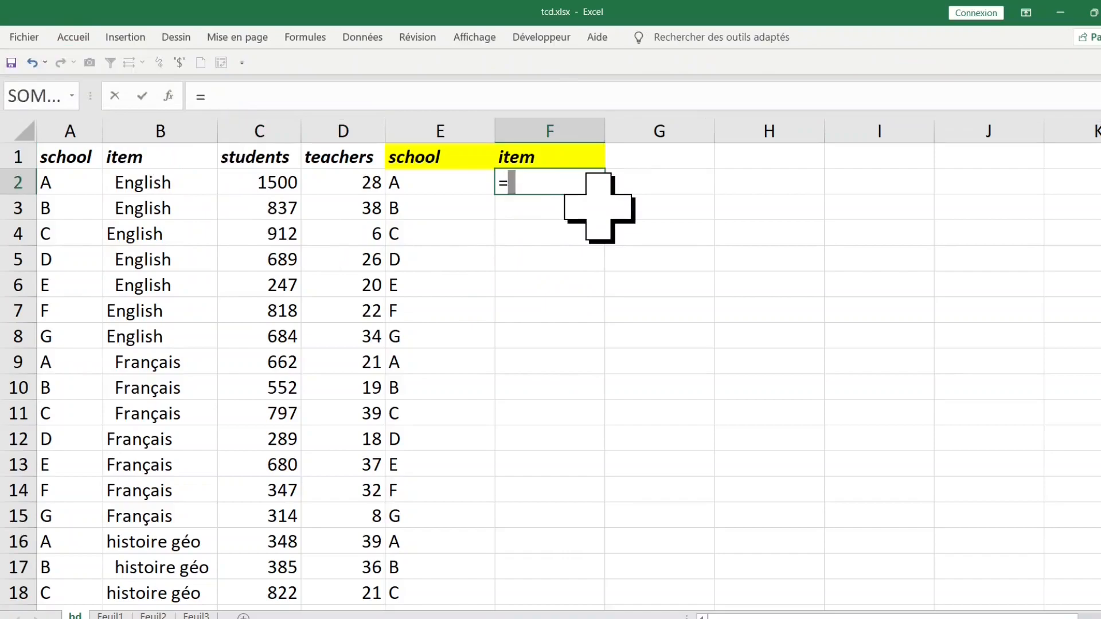
pyautogui.write('supp')
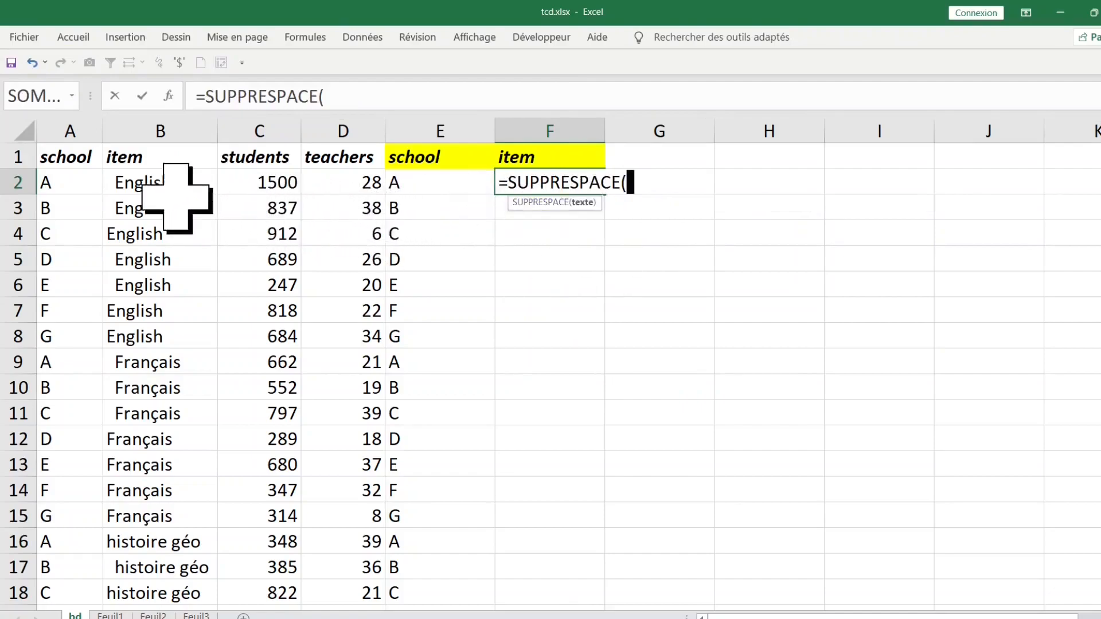
pyautogui.click(170, 189)
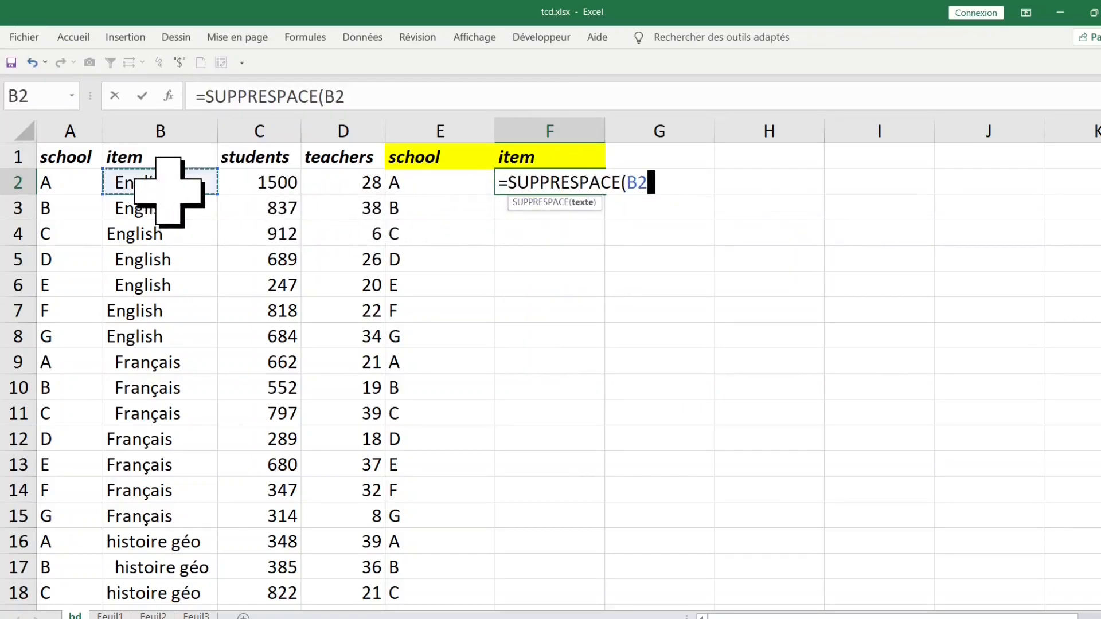
pyautogui.press('Return')
pyautogui.click(531, 185)
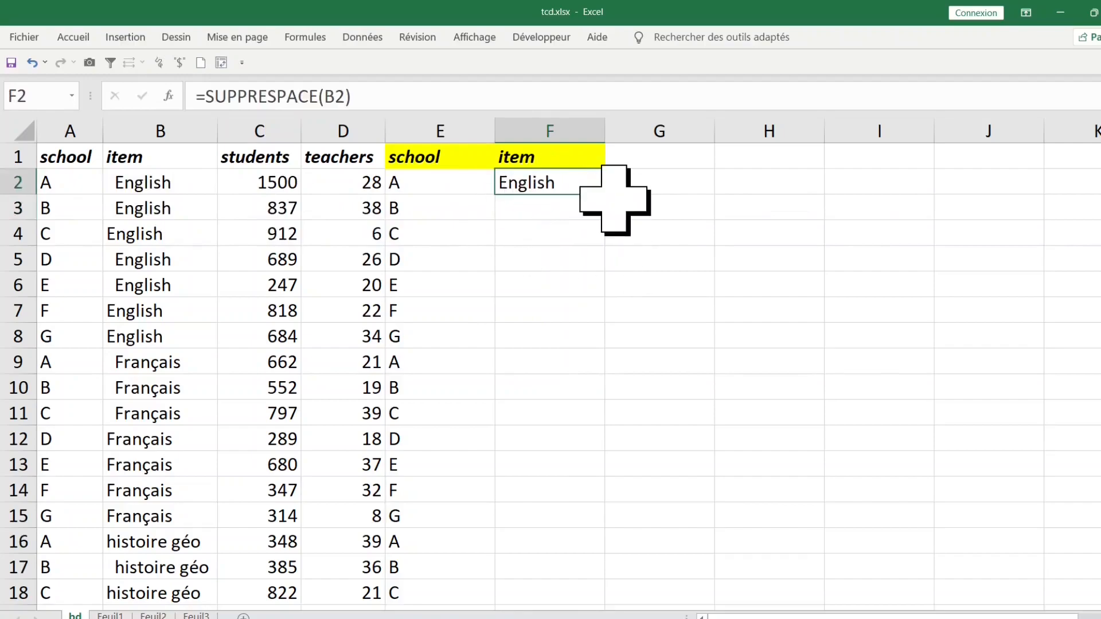
pyautogui.doubleClick(607, 198)
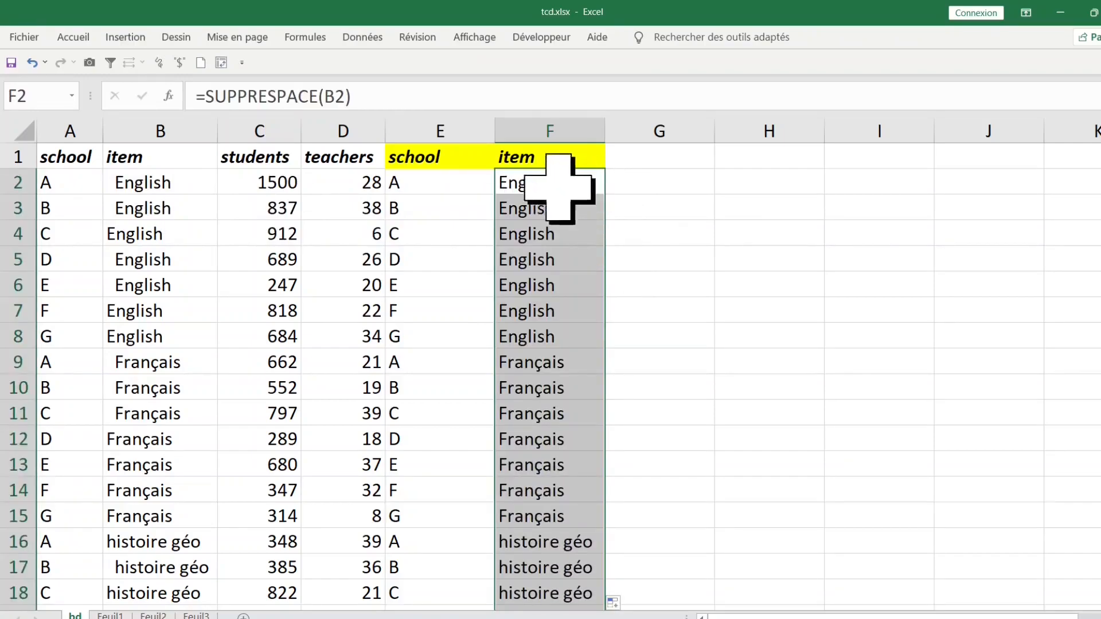
pyautogui.click(161, 215)
pyautogui.click(161, 182)
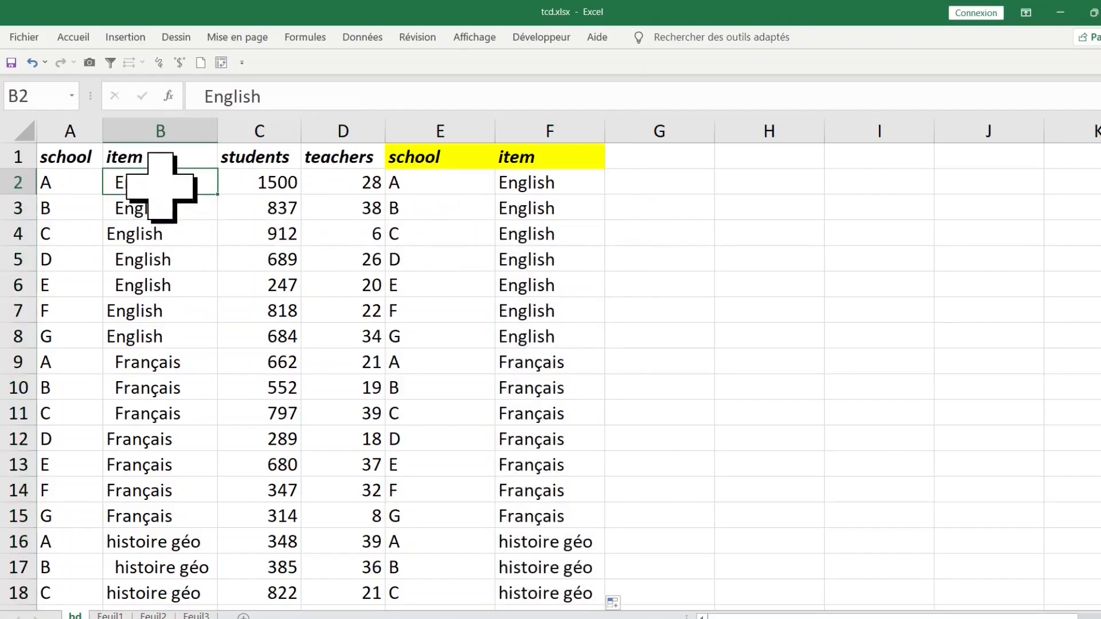
pyautogui.click(553, 185)
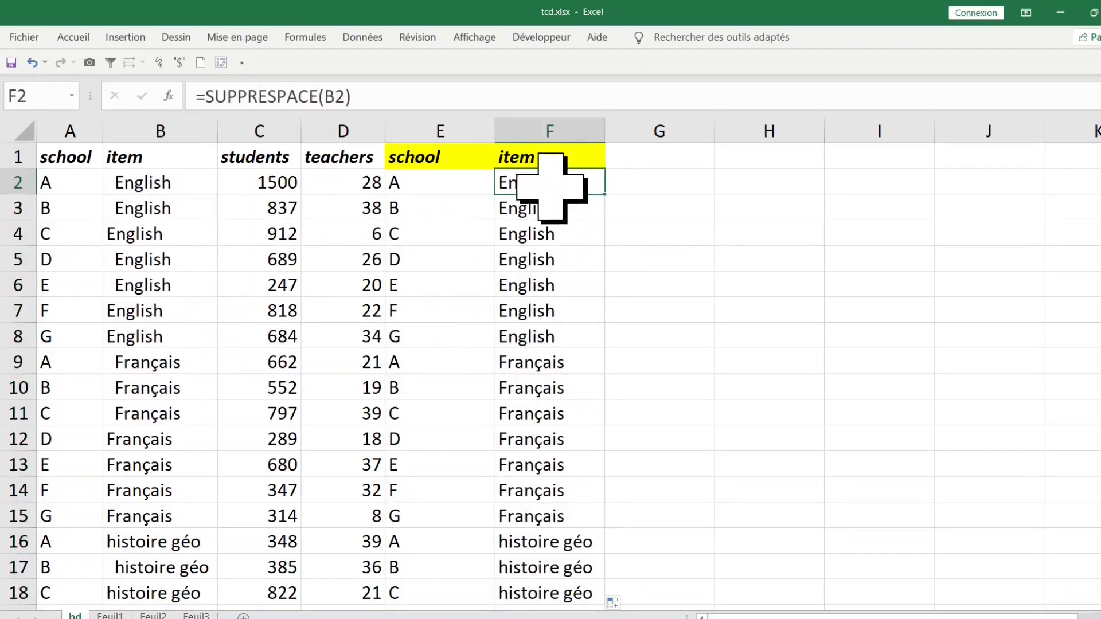
# - Clear column A to check how the column E formulas depend on it, and undo the deletion
pyautogui.click(70, 131)
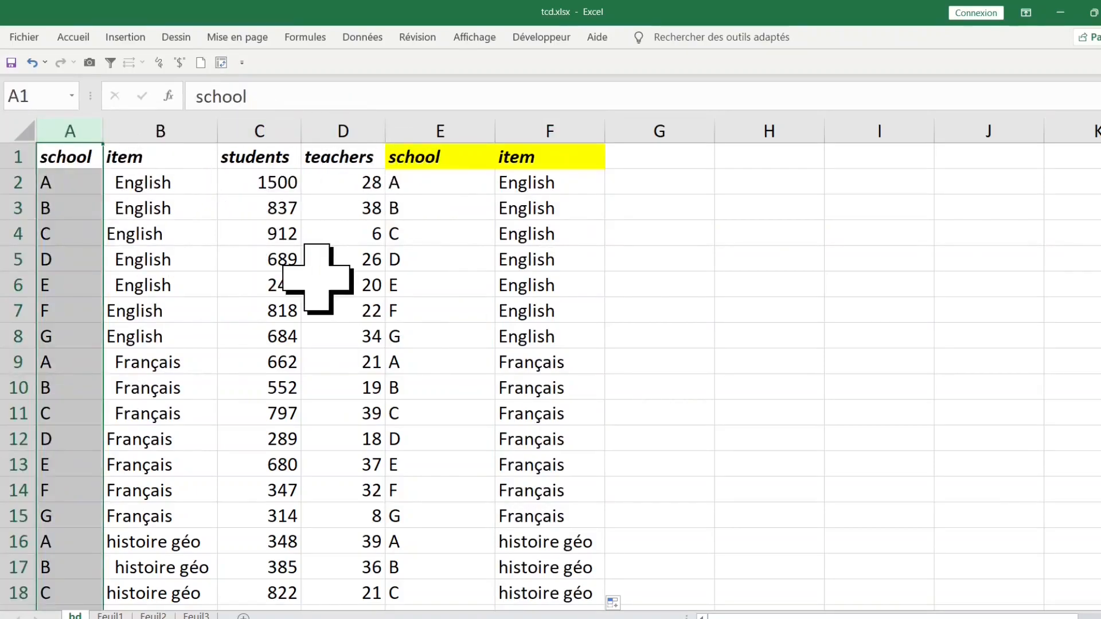
pyautogui.press('Delete')
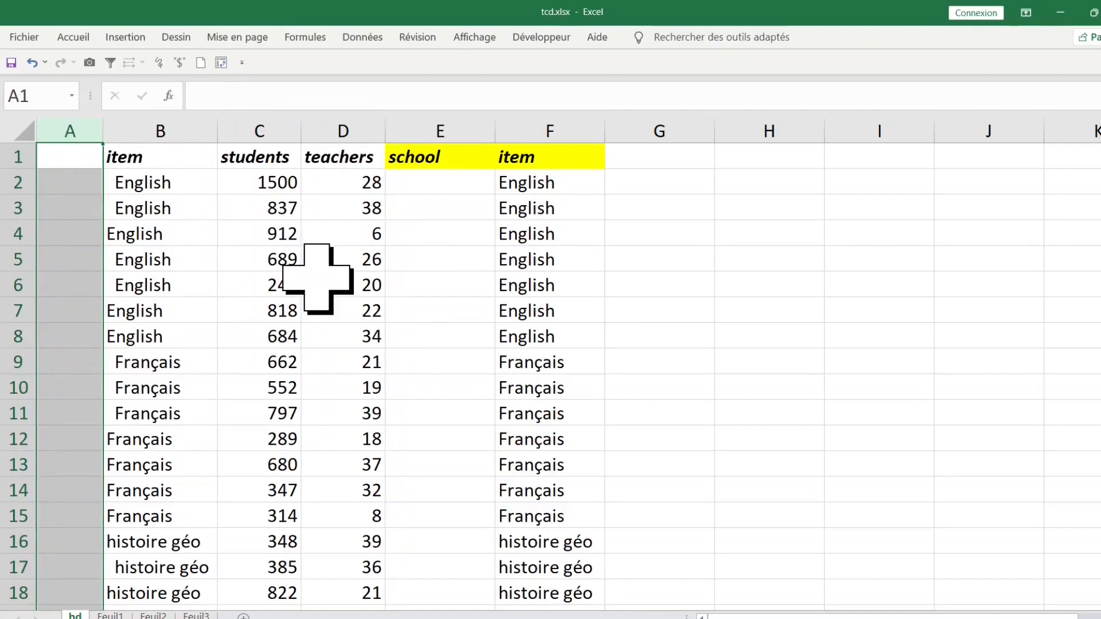
pyautogui.click(425, 188)
pyautogui.click(429, 234)
pyautogui.click(433, 305)
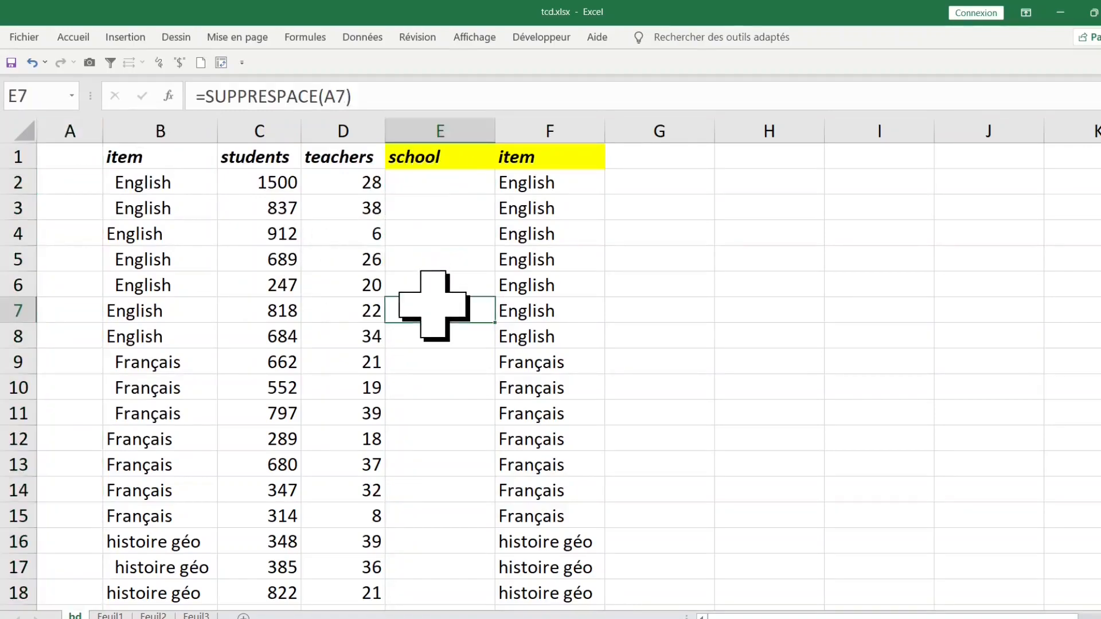
pyautogui.click(33, 62)
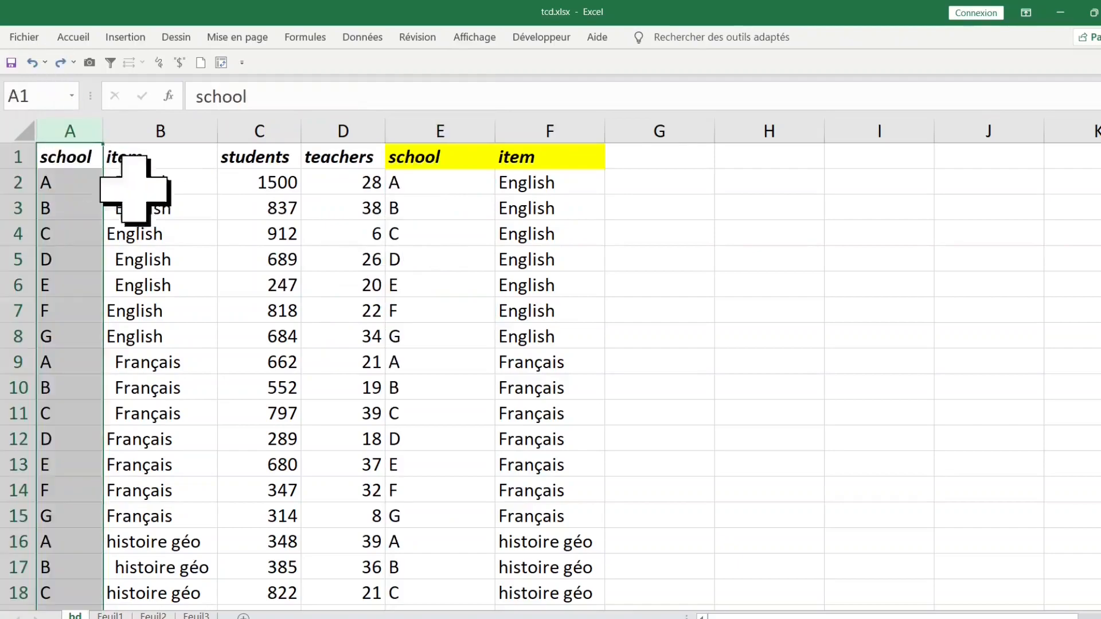
# - Clear column B to check how the column F formulas depend on it, and undo the deletion
pyautogui.click(152, 131)
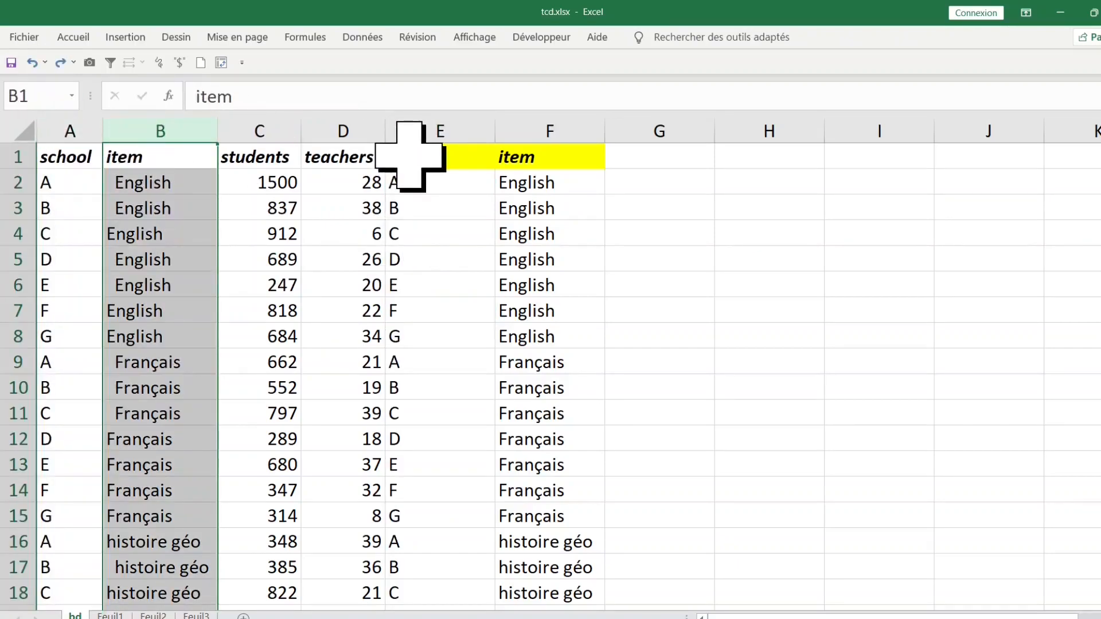
pyautogui.press('Delete')
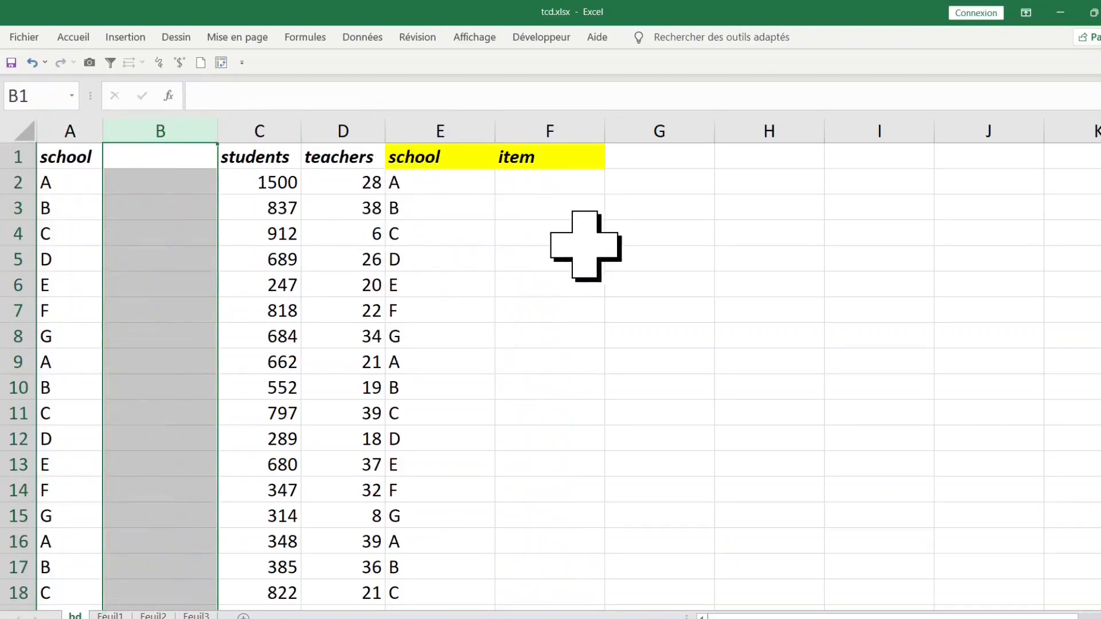
pyautogui.click(33, 63)
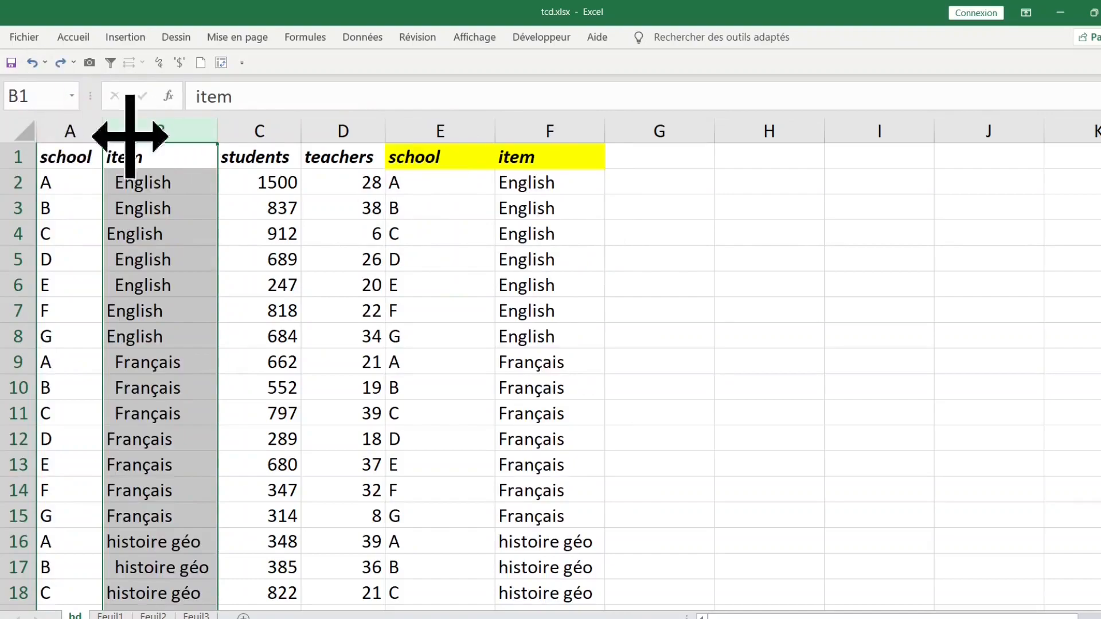
# - Replace the SUPPRESPACE formulas in E2:F43 with their values by copying the range and pasting values only over it
pyautogui.moveTo(432, 182); pyautogui.dragTo(522, 182)
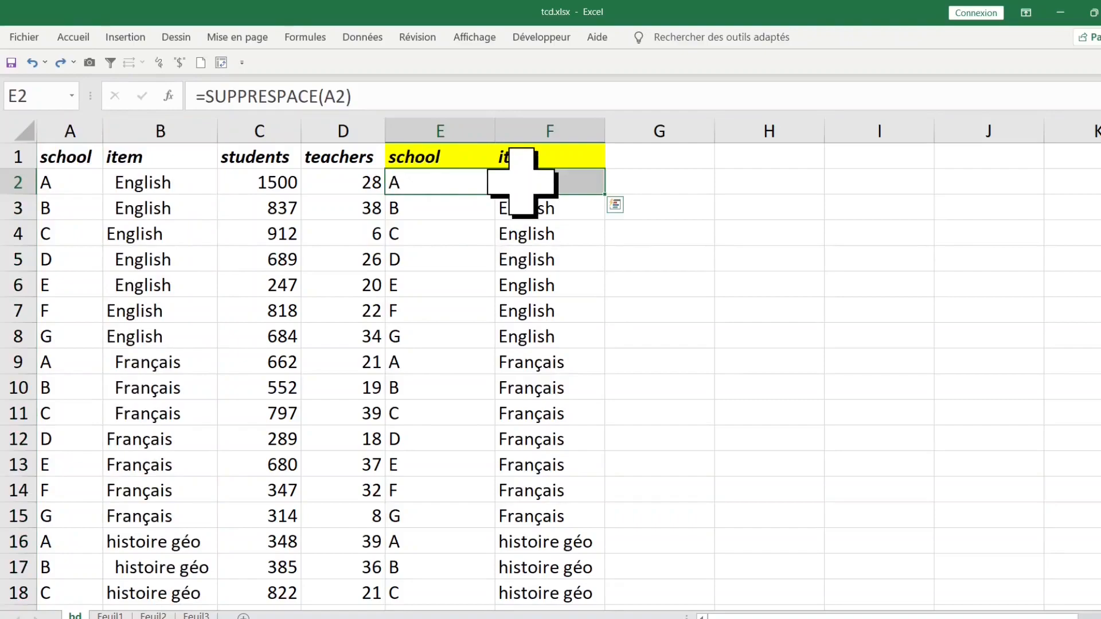
pyautogui.hotkey('ctrl', 'shift', 'Down')
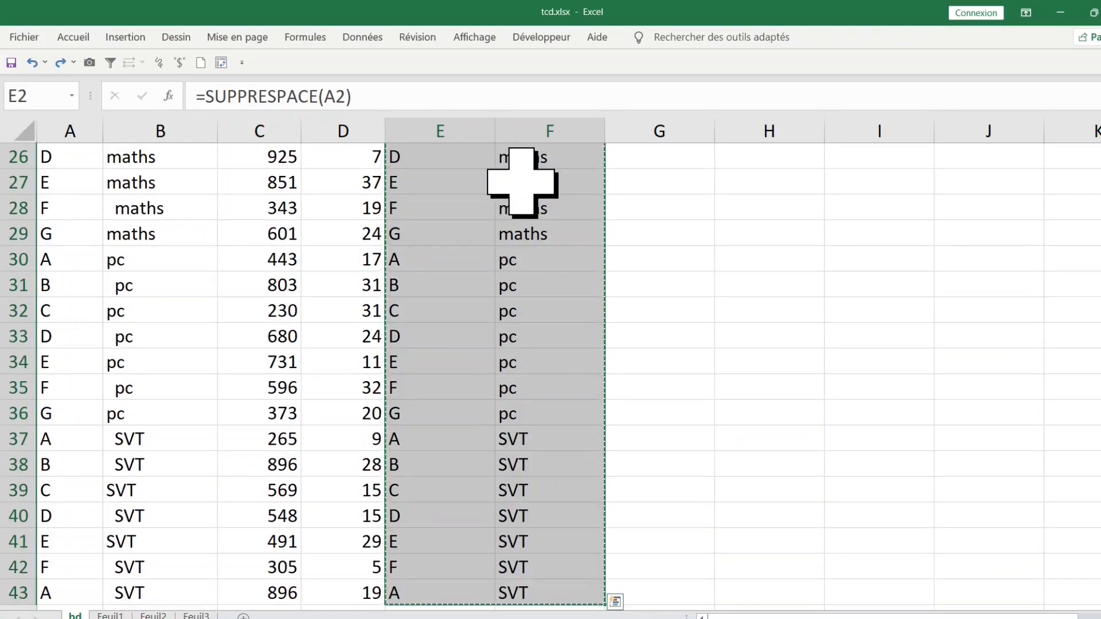
pyautogui.hotkey('ctrl', 'alt', 'v')
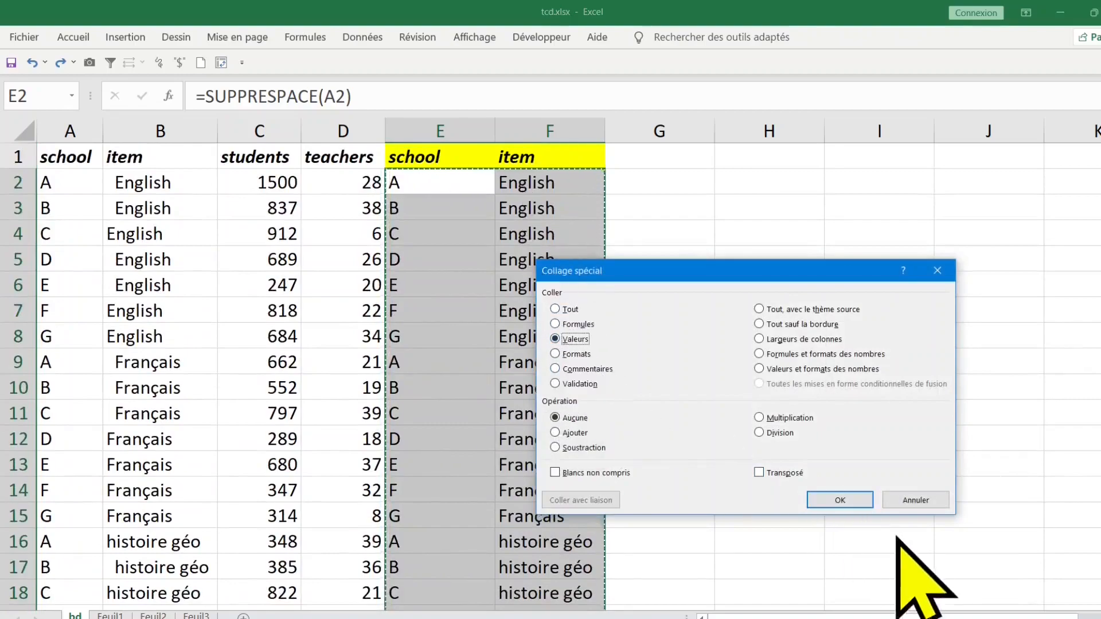
pyautogui.click(839, 499)
pyautogui.click(440, 311)
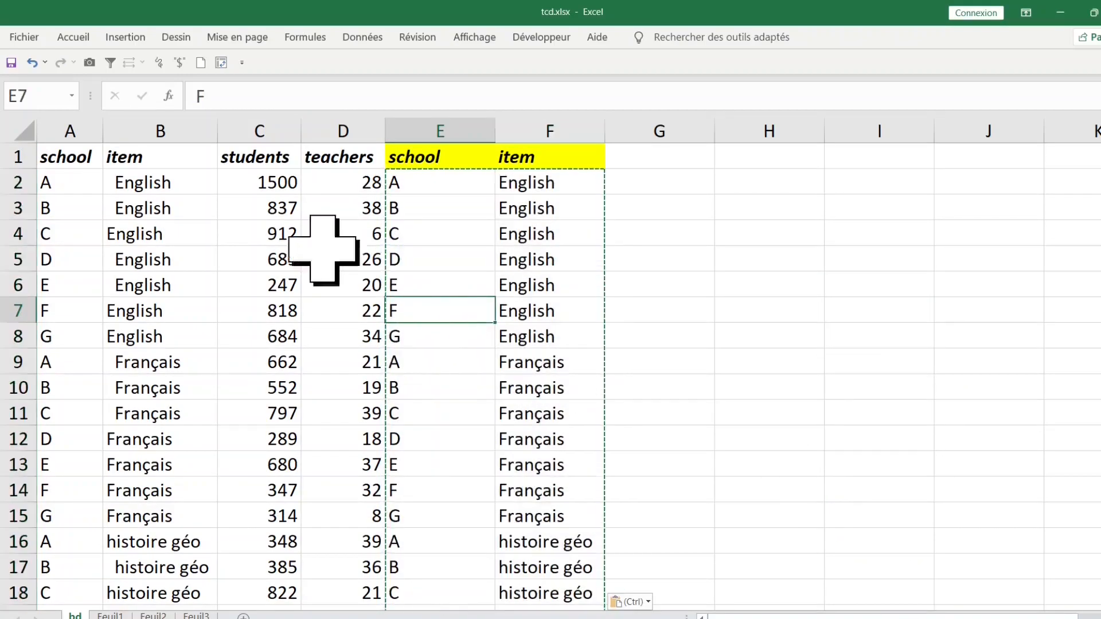
# - Clear the original school and item columns A and B, delete both columns, and check the remaining cleaned columns
pyautogui.click(62, 127)
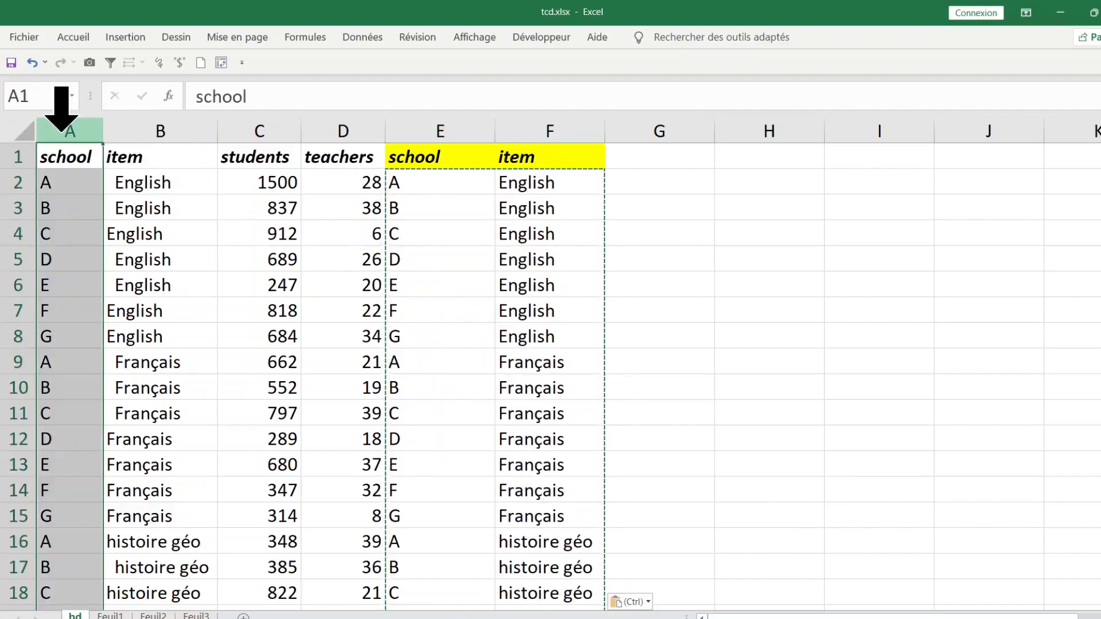
pyautogui.press('Delete')
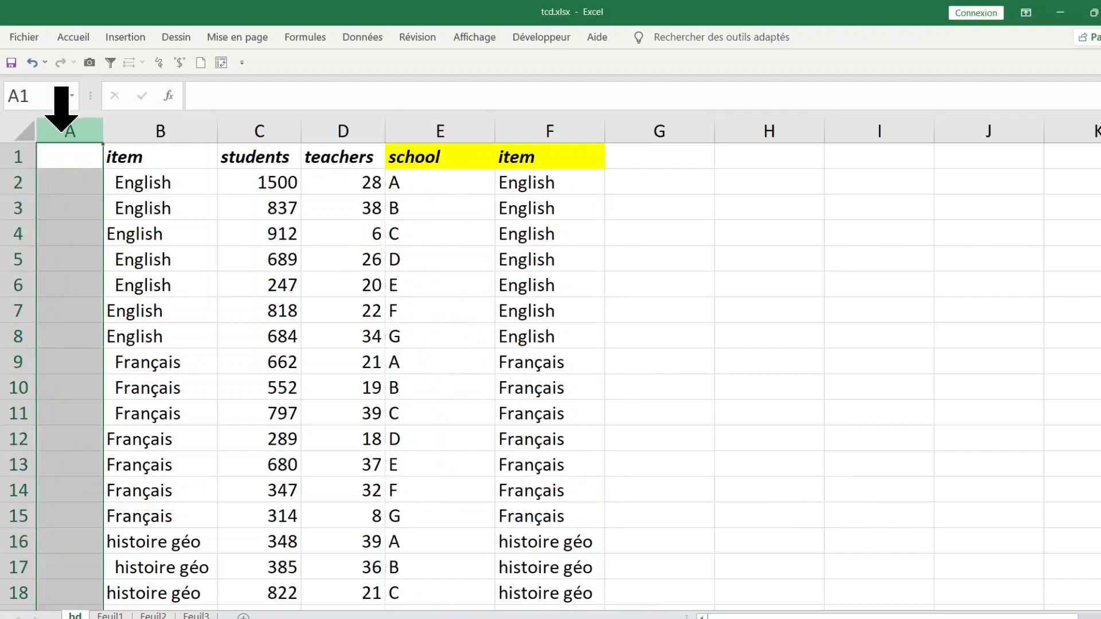
pyautogui.click(156, 132)
pyautogui.press('Delete')
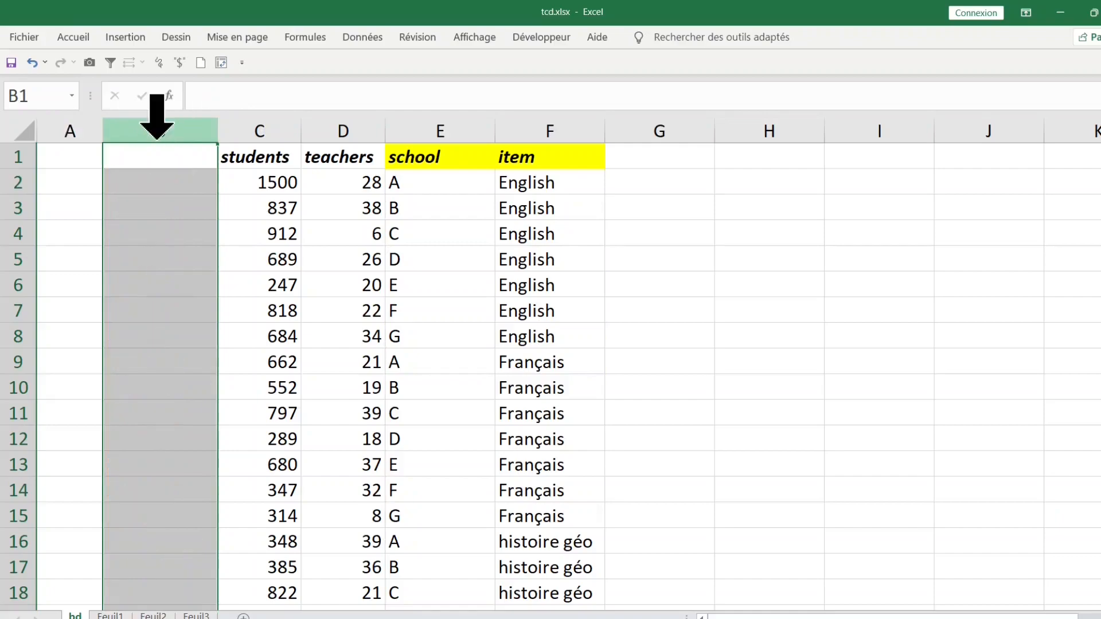
pyautogui.moveTo(157, 133); pyautogui.dragTo(64, 126)
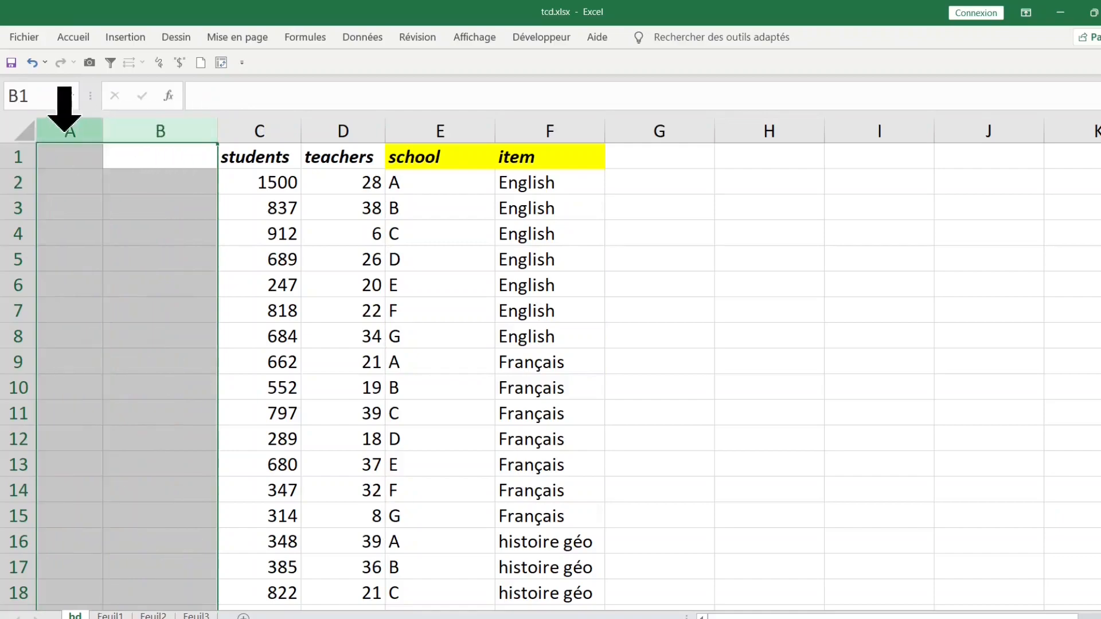
pyautogui.rightClick(62, 133)
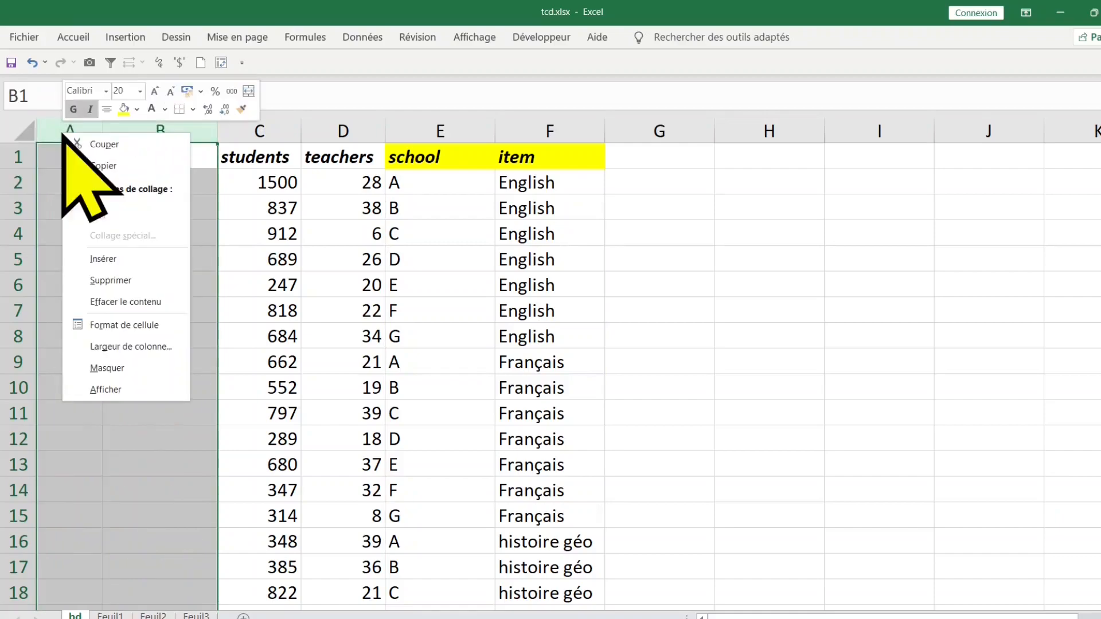
pyautogui.click(111, 280)
pyautogui.click(296, 229)
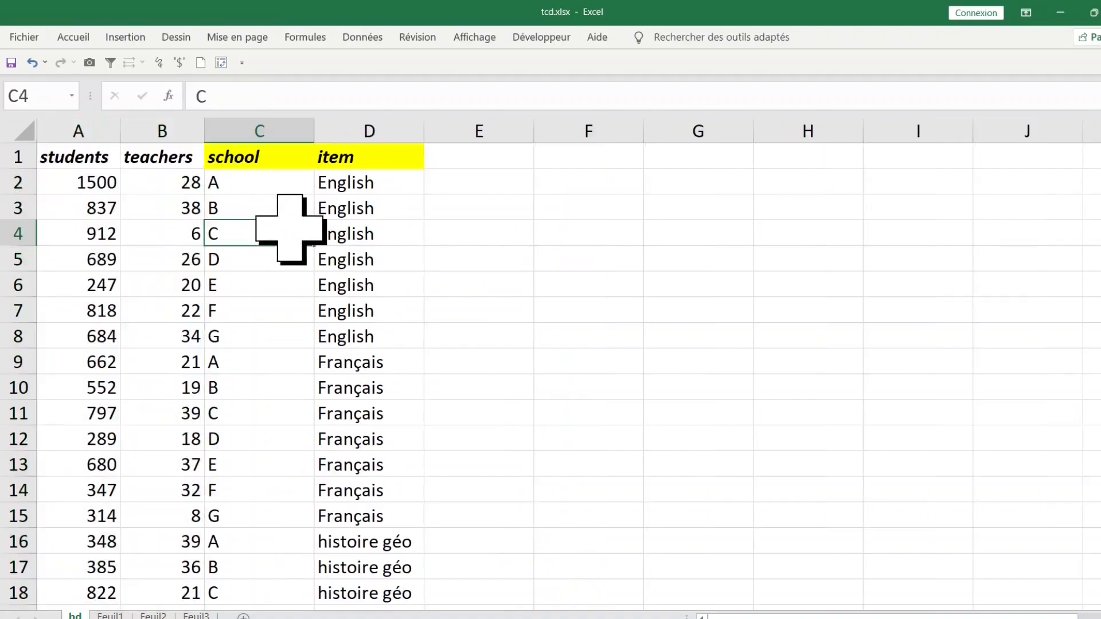
pyautogui.click(236, 160)
pyautogui.click(369, 160)
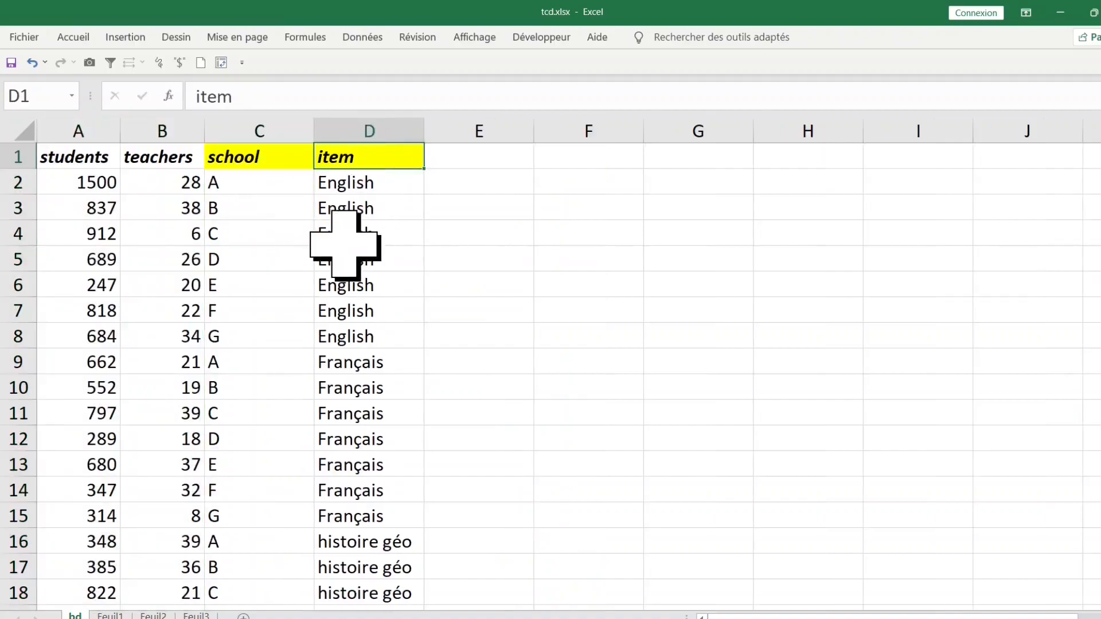
pyautogui.click(344, 235)
pyautogui.click(172, 235)
# - Create a pivot table from bd!$A$1:$D$43 and place it on the existing worksheet at cell F1
pyautogui.click(129, 309)
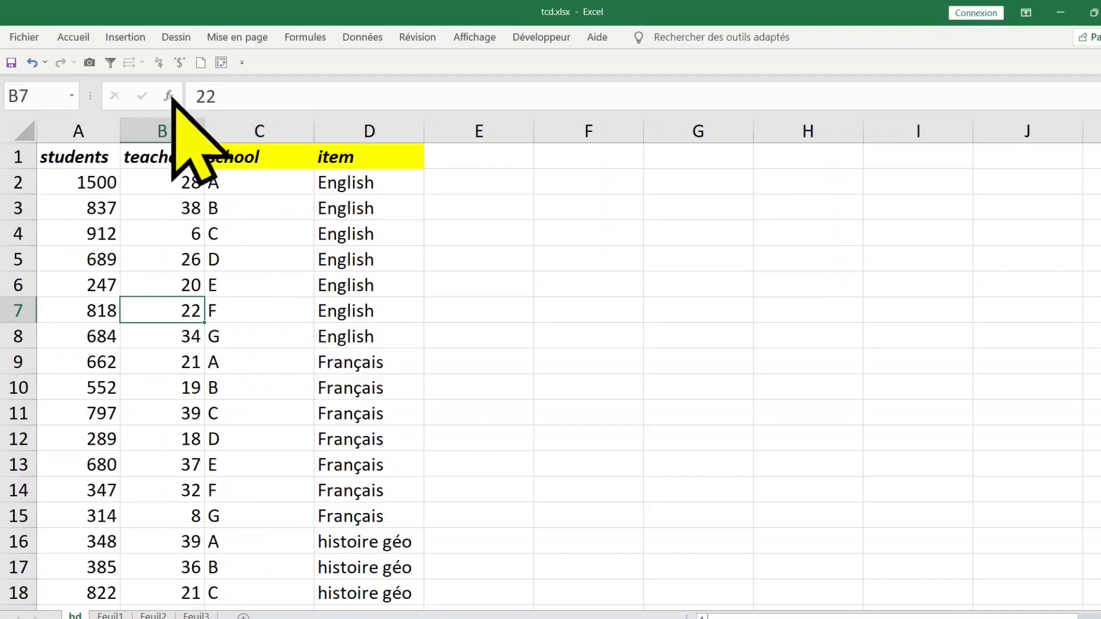
pyautogui.click(127, 36)
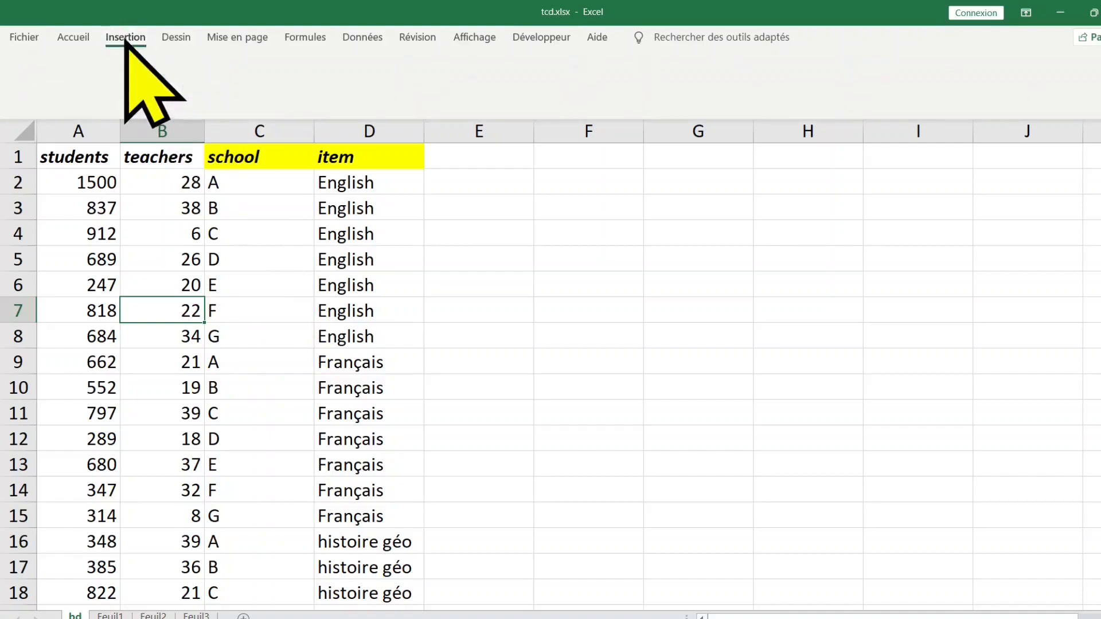
pyautogui.click(35, 64)
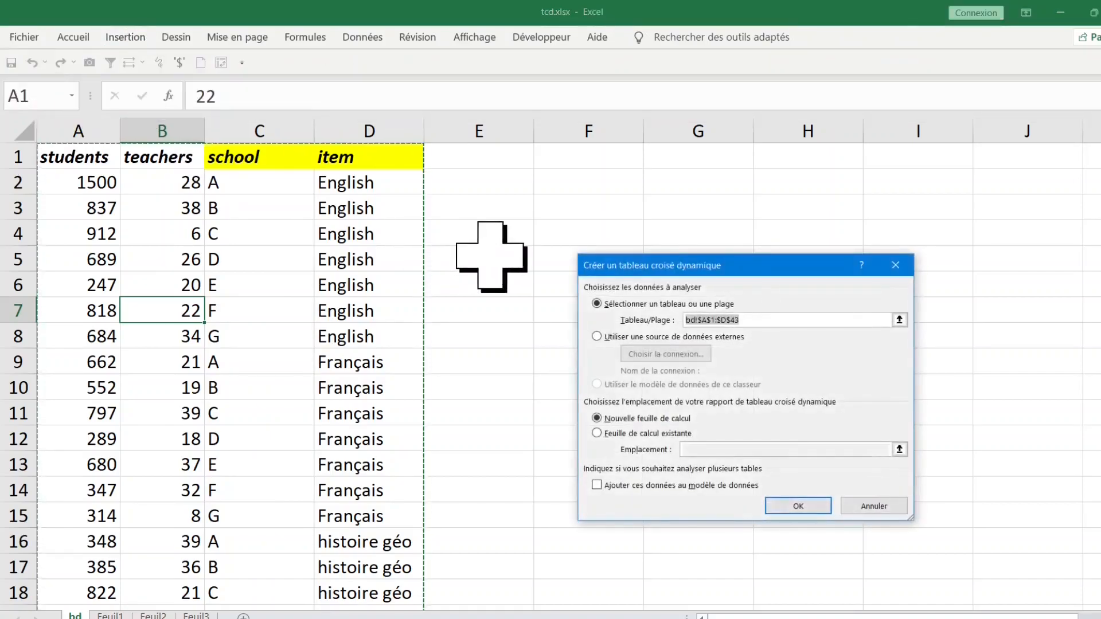
pyautogui.click(646, 435)
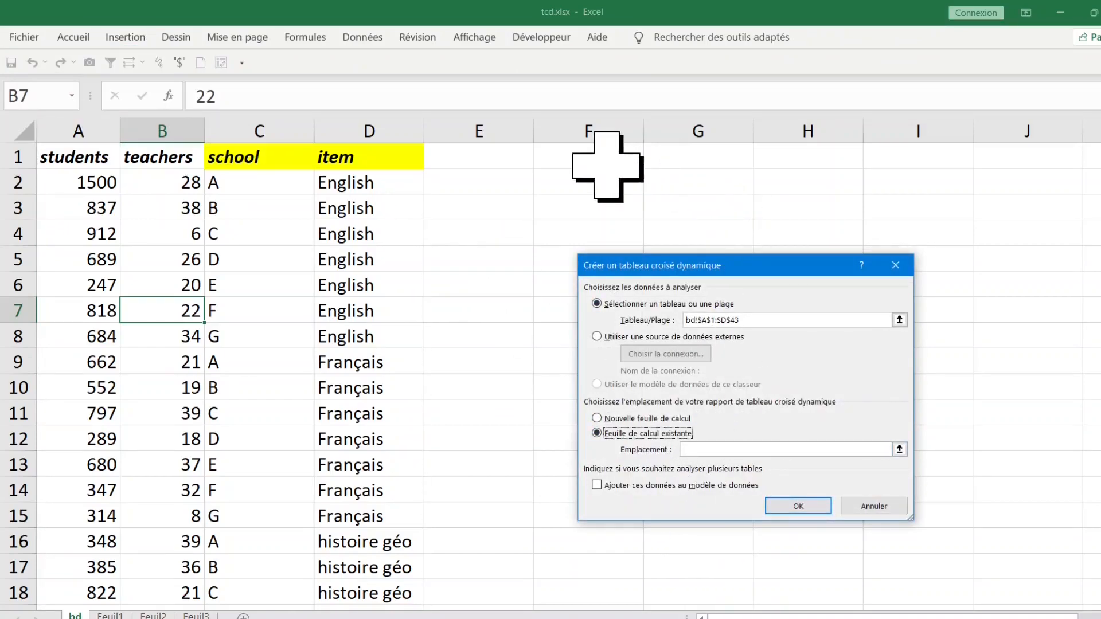
pyautogui.click(797, 505)
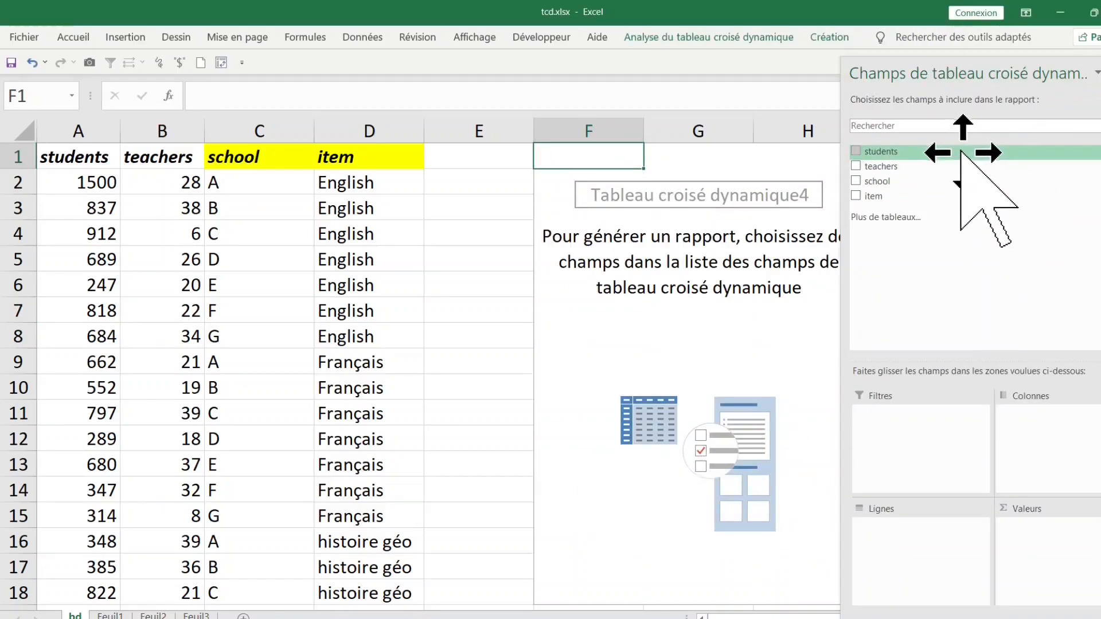
# - Add school to the pivot table's rows and the sum of students to its values, and check the totals per school
pyautogui.moveTo(947, 182); pyautogui.dragTo(964, 217)
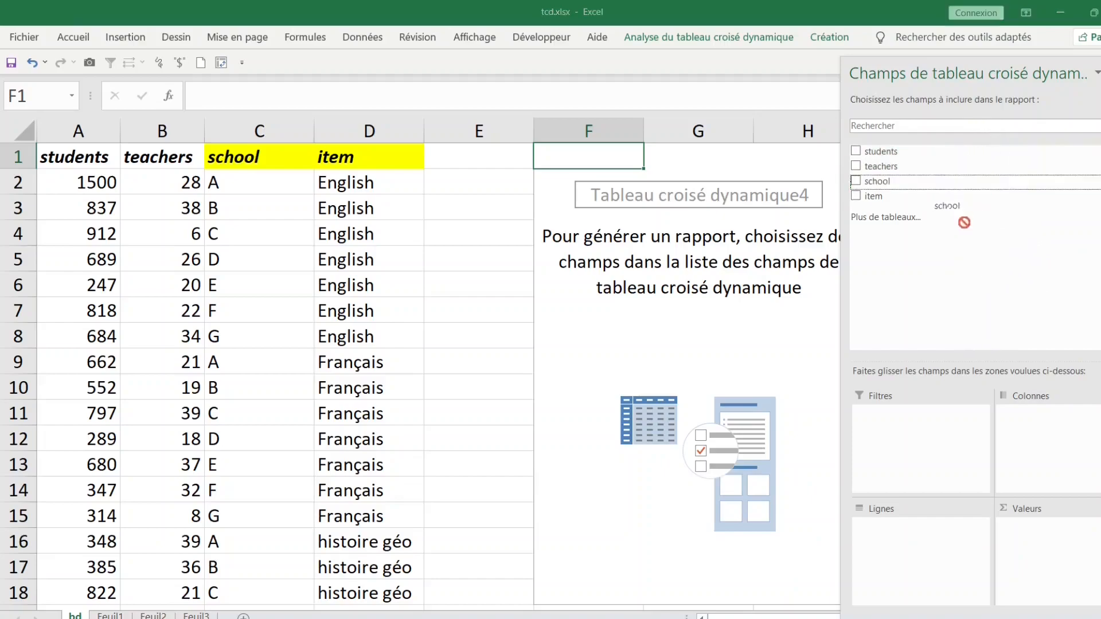
pyautogui.moveTo(919, 555); pyautogui.dragTo(910, 546)
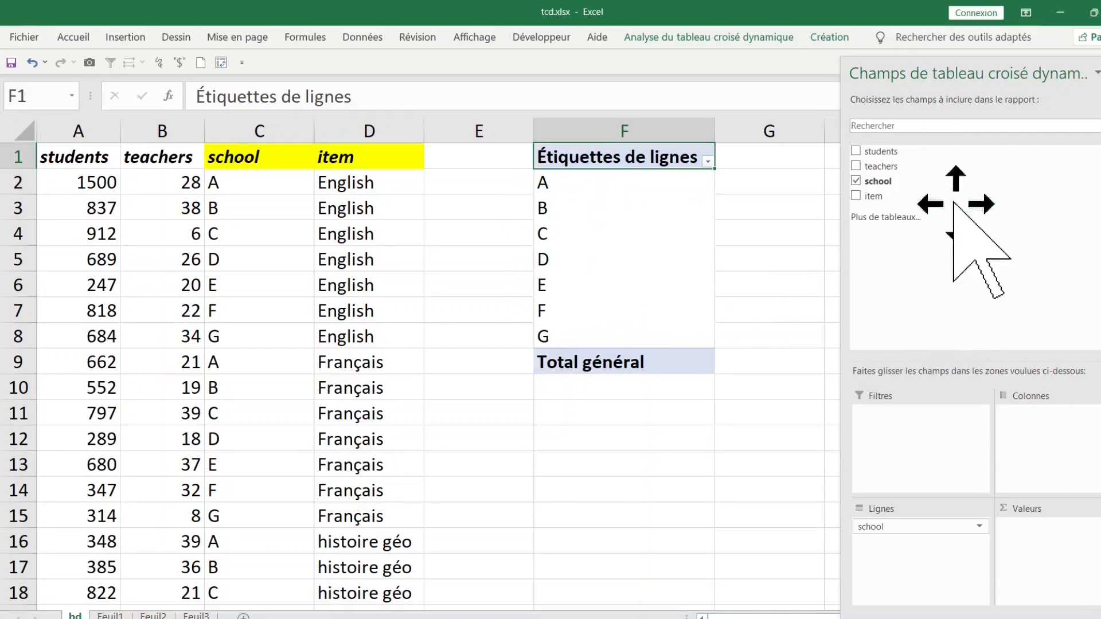
pyautogui.moveTo(906, 150); pyautogui.dragTo(947, 230)
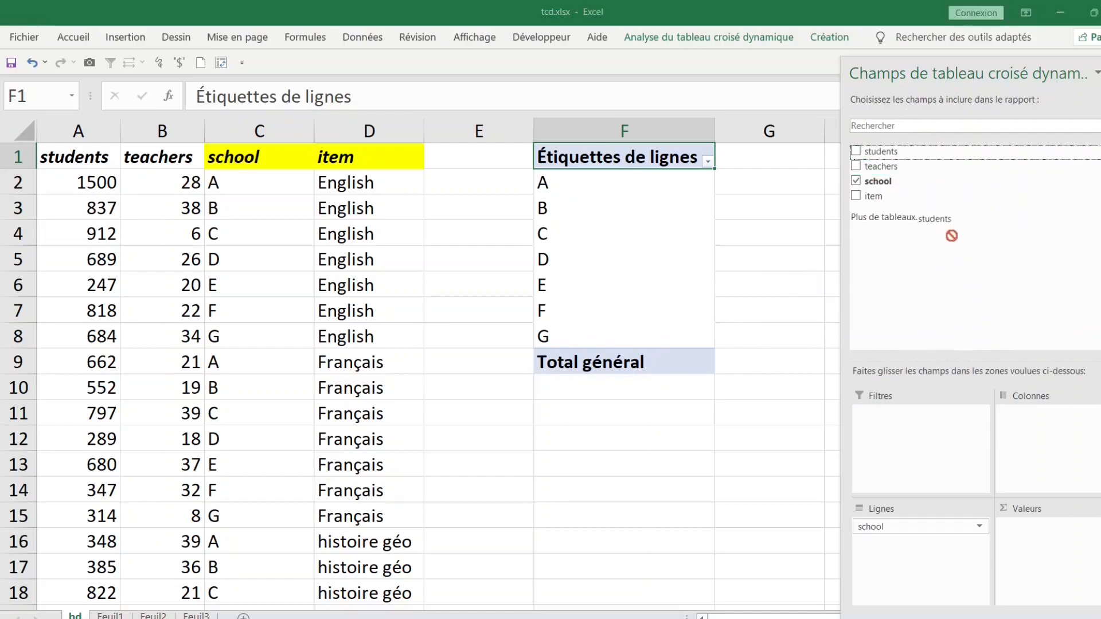
pyautogui.moveTo(1073, 570); pyautogui.dragTo(1061, 560)
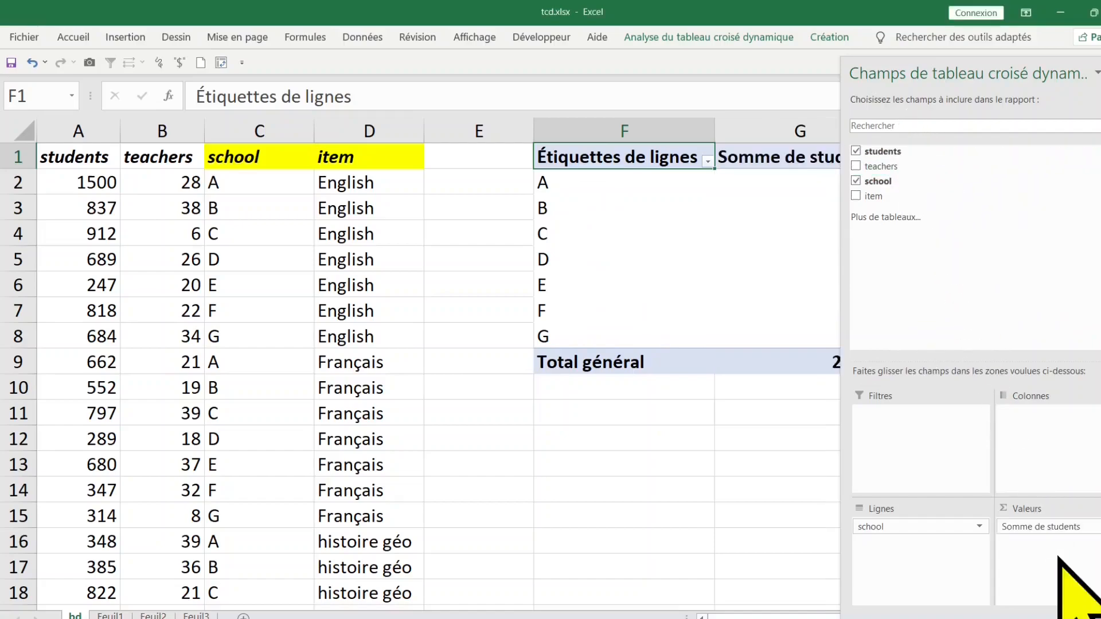
pyautogui.click(627, 489)
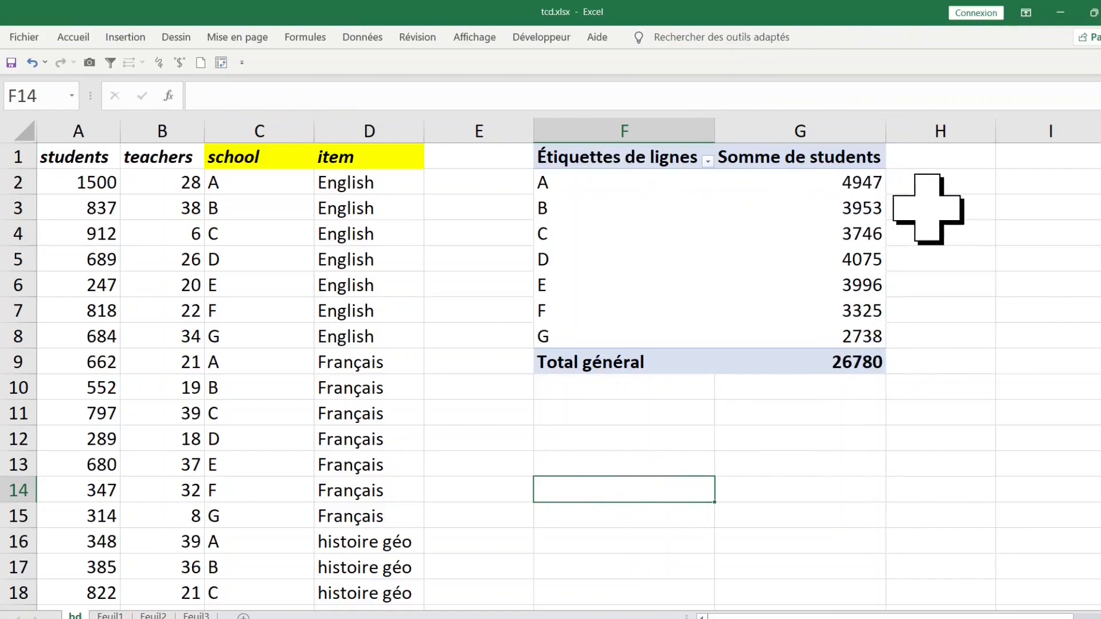
pyautogui.click(844, 185)
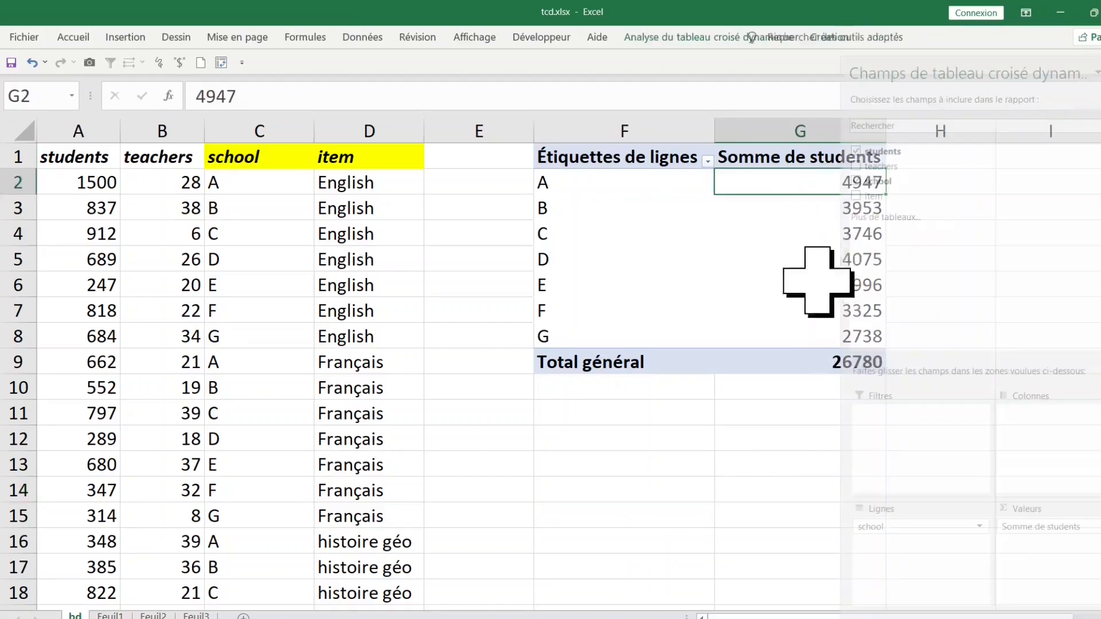
pyautogui.click(751, 408)
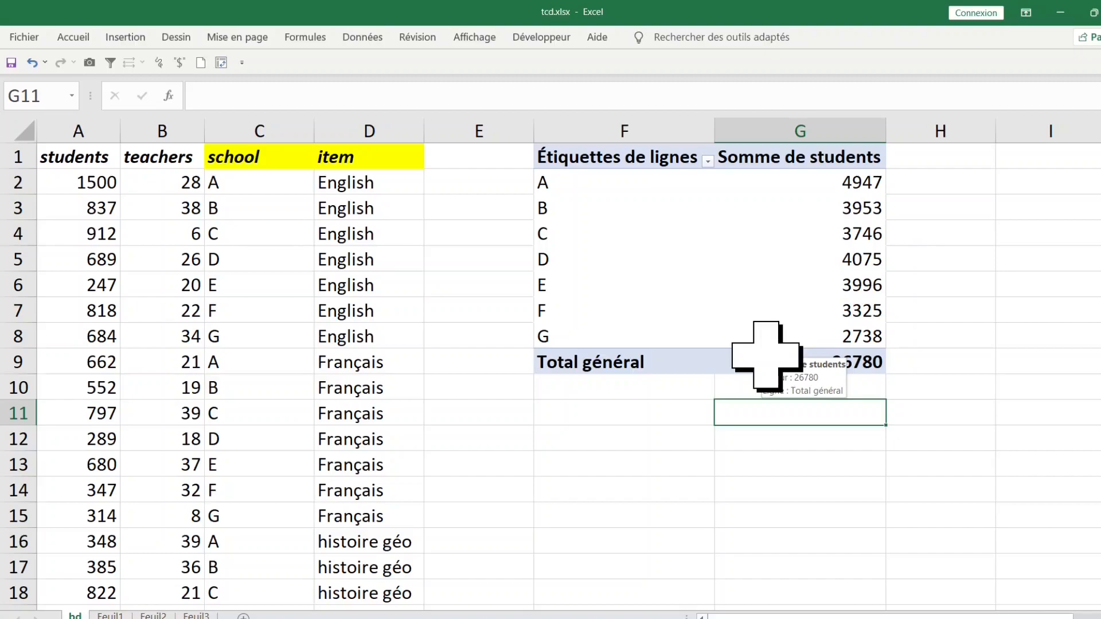
# - Hide the pivot table's field list and show it again
pyautogui.click(703, 270)
pyautogui.click(668, 236)
pyautogui.rightClick(653, 230)
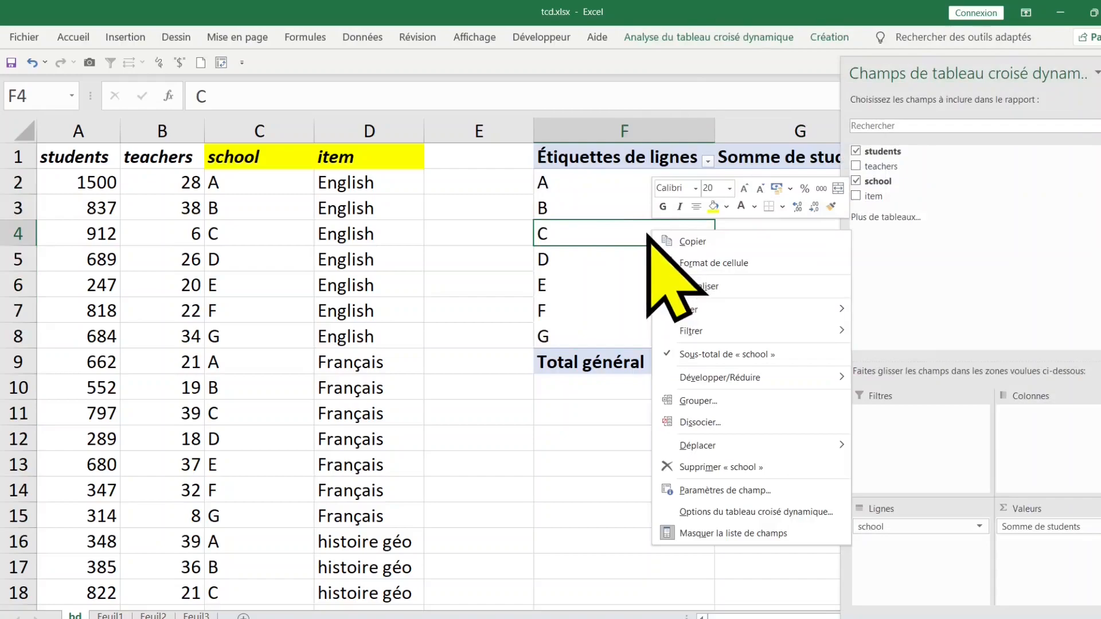
pyautogui.click(764, 535)
pyautogui.rightClick(614, 230)
pyautogui.click(610, 238)
pyautogui.rightClick(609, 238)
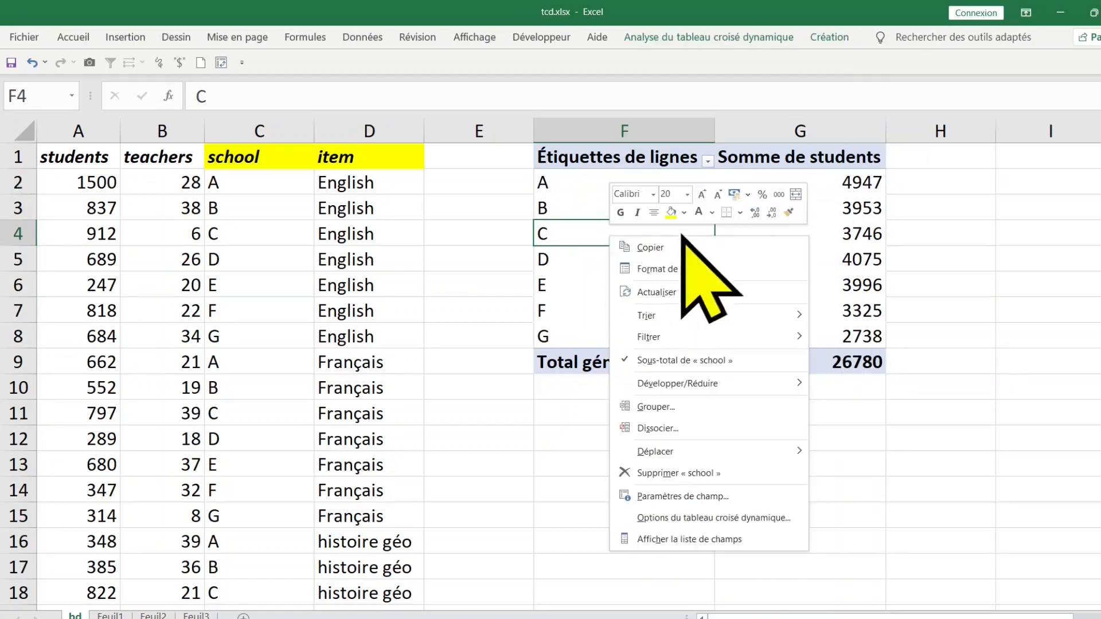
pyautogui.click(744, 540)
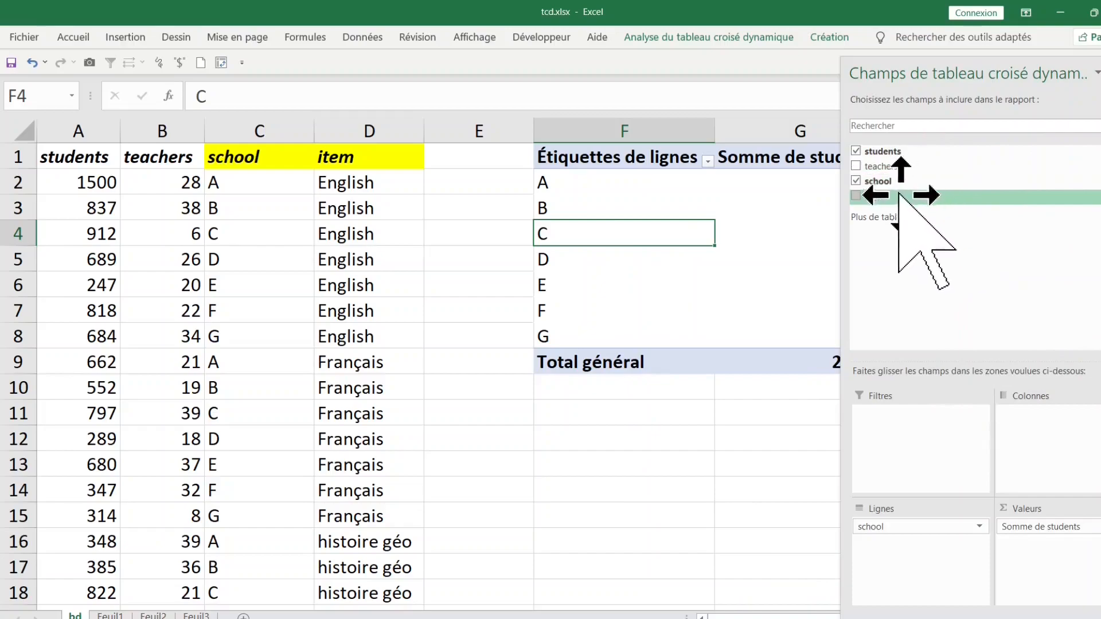
# - Add the item field to the pivot table's columns
pyautogui.moveTo(894, 195); pyautogui.dragTo(912, 215)
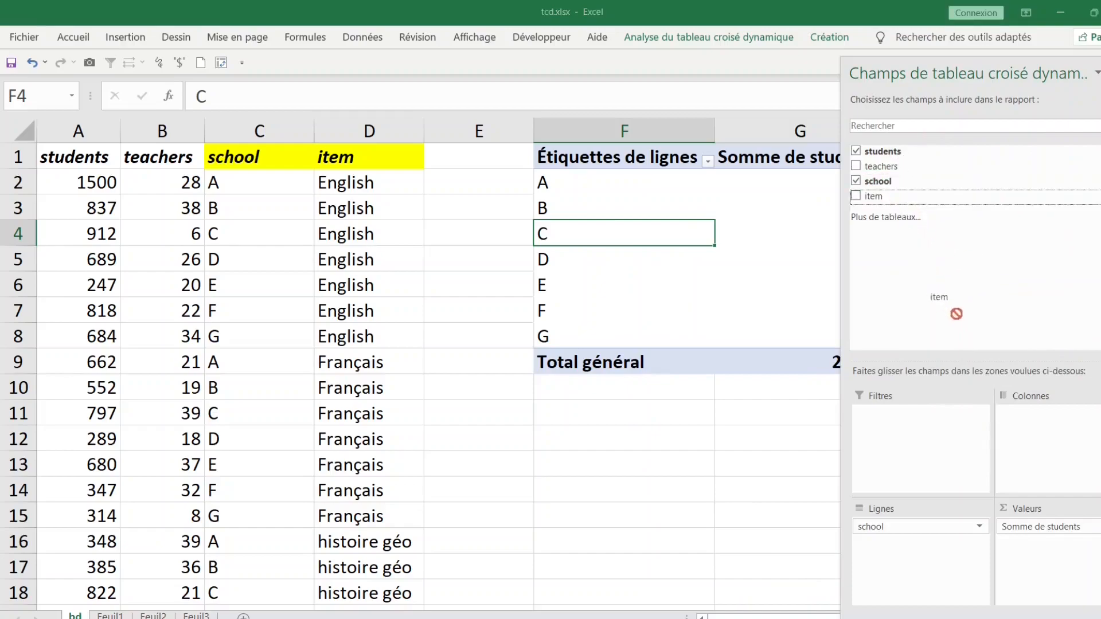
pyautogui.moveTo(1045, 441); pyautogui.dragTo(1044, 445)
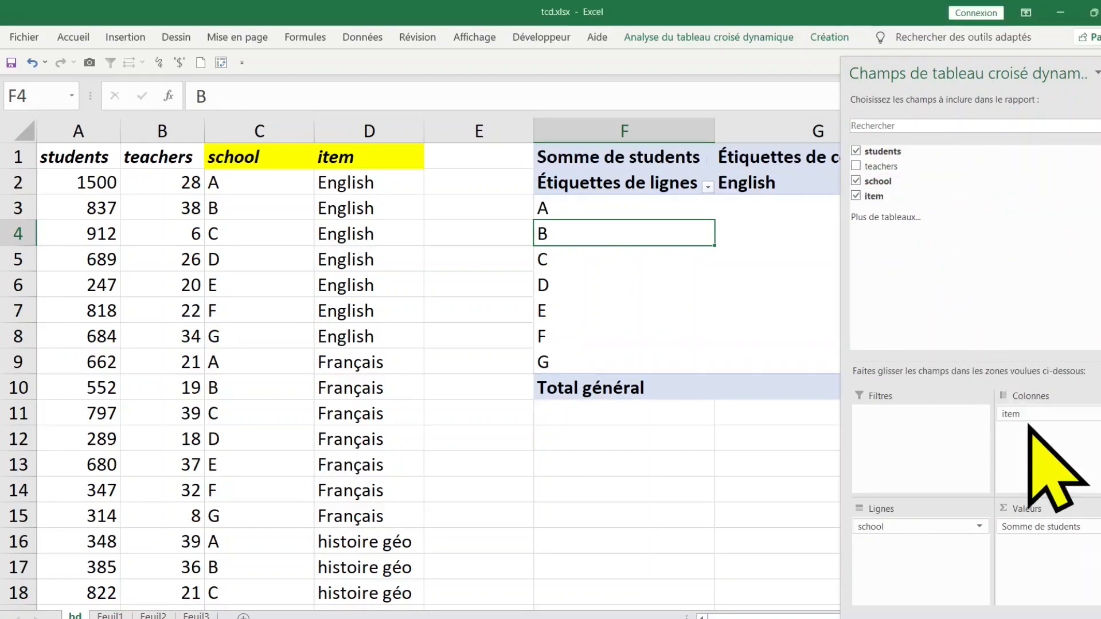
pyautogui.click(667, 487)
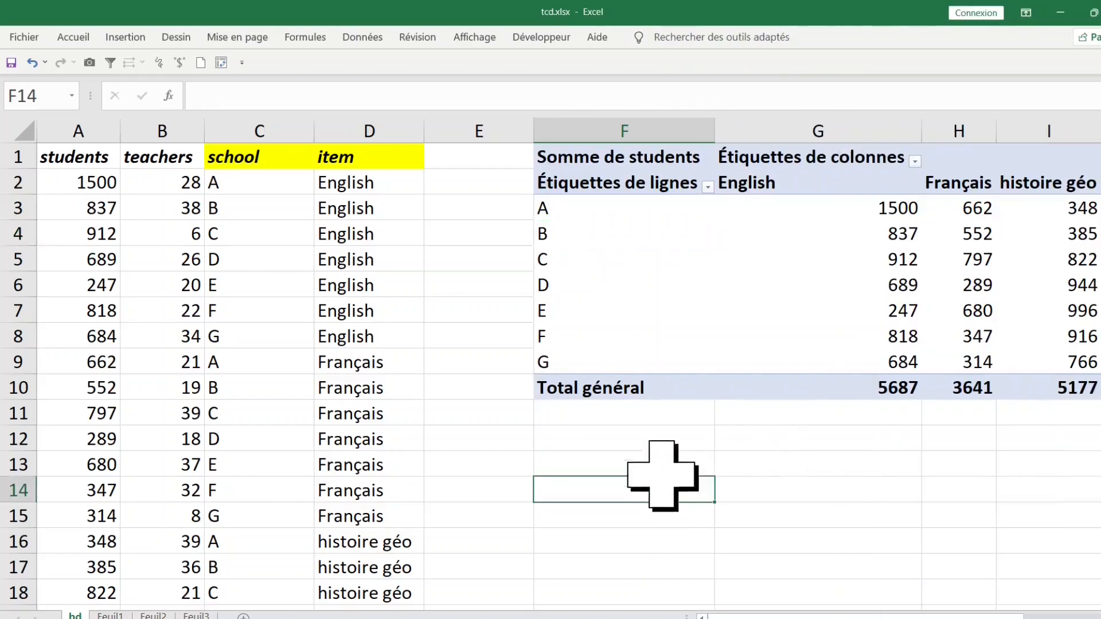
# - Narrow columns C, D and E to bring more of the pivot table into view, and check its school and English entries
pyautogui.click(418, 124)
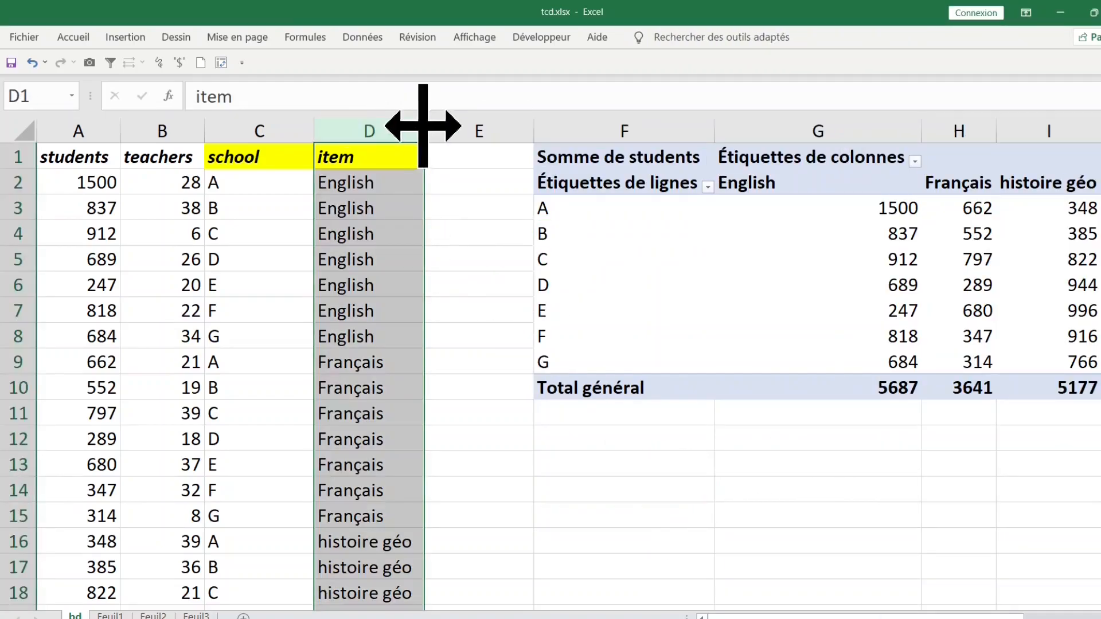
pyautogui.moveTo(426, 120); pyautogui.dragTo(416, 122)
pyautogui.click(293, 125)
pyautogui.moveTo(315, 126); pyautogui.dragTo(271, 127)
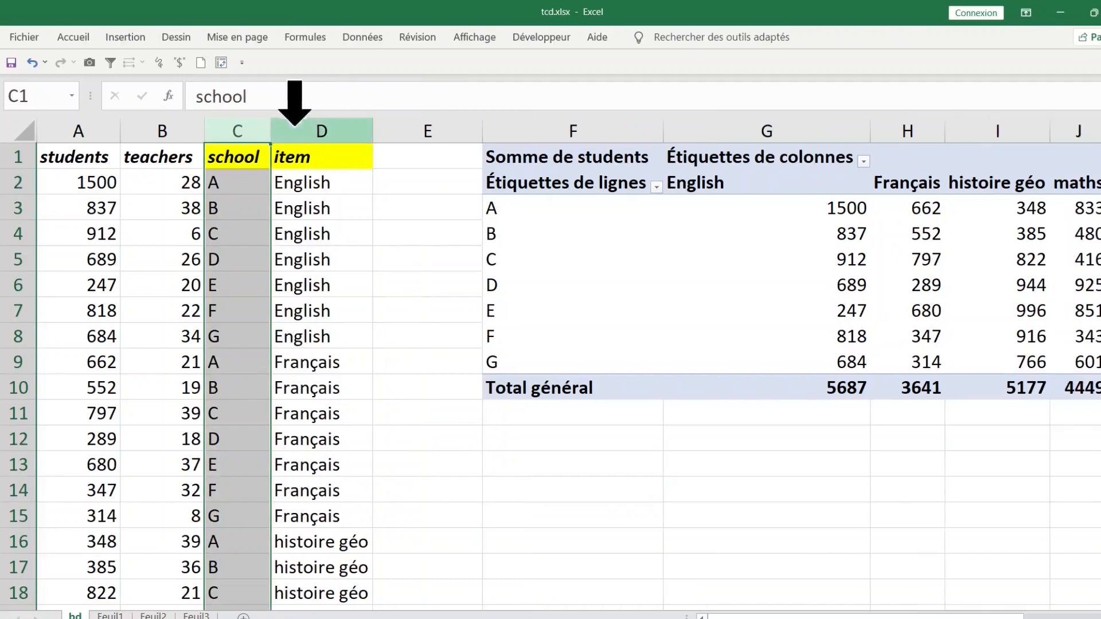
pyautogui.click(439, 126)
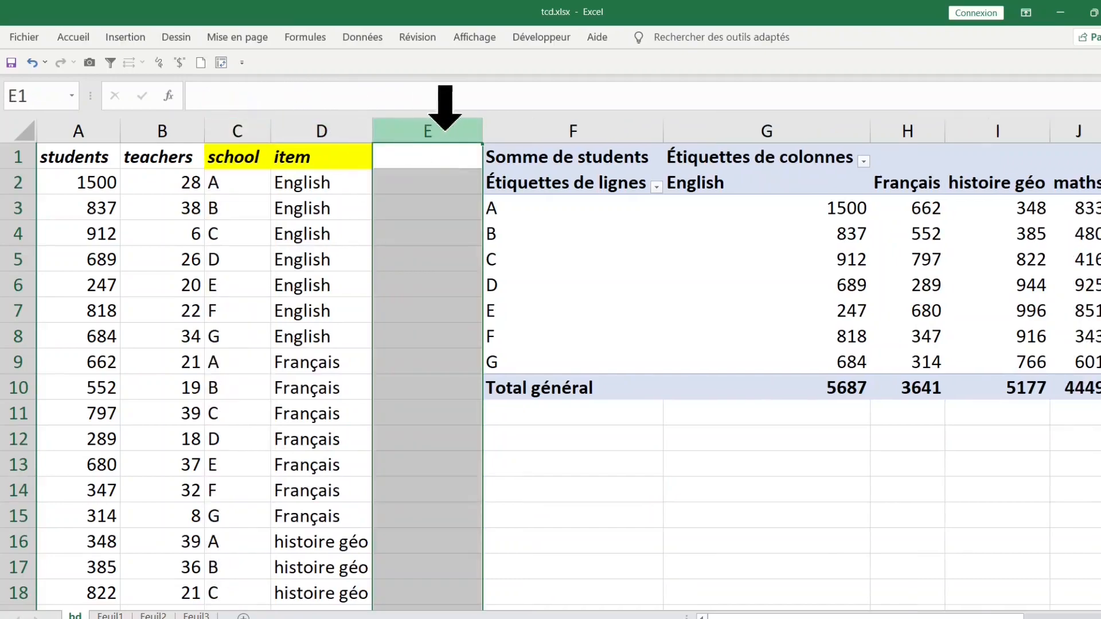
pyautogui.moveTo(483, 131); pyautogui.dragTo(408, 130)
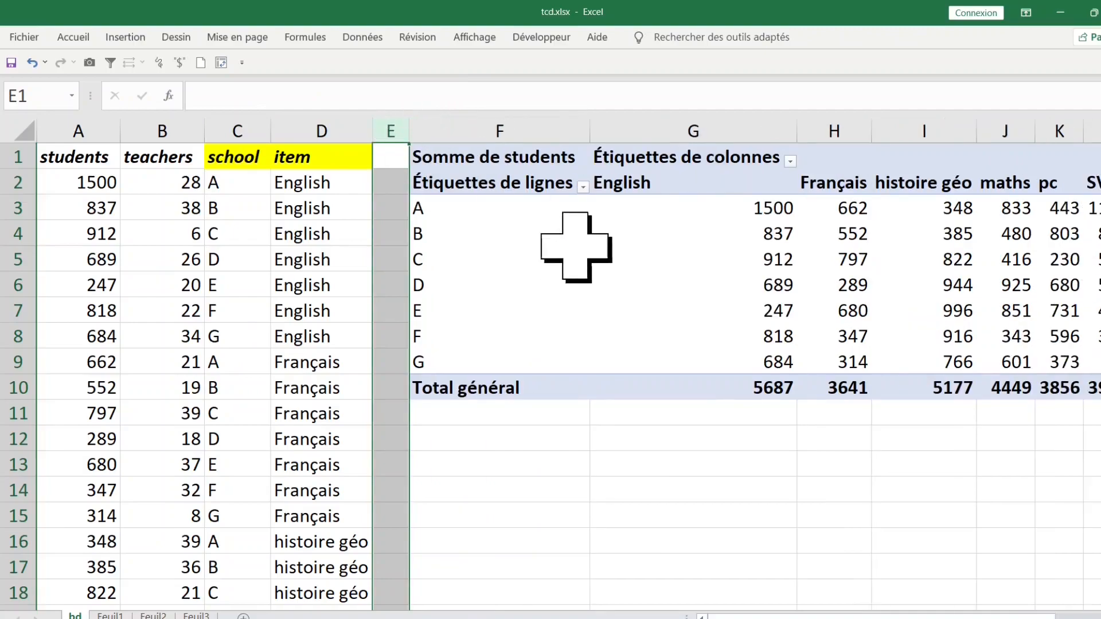
pyautogui.click(716, 234)
pyautogui.click(560, 287)
pyautogui.click(663, 216)
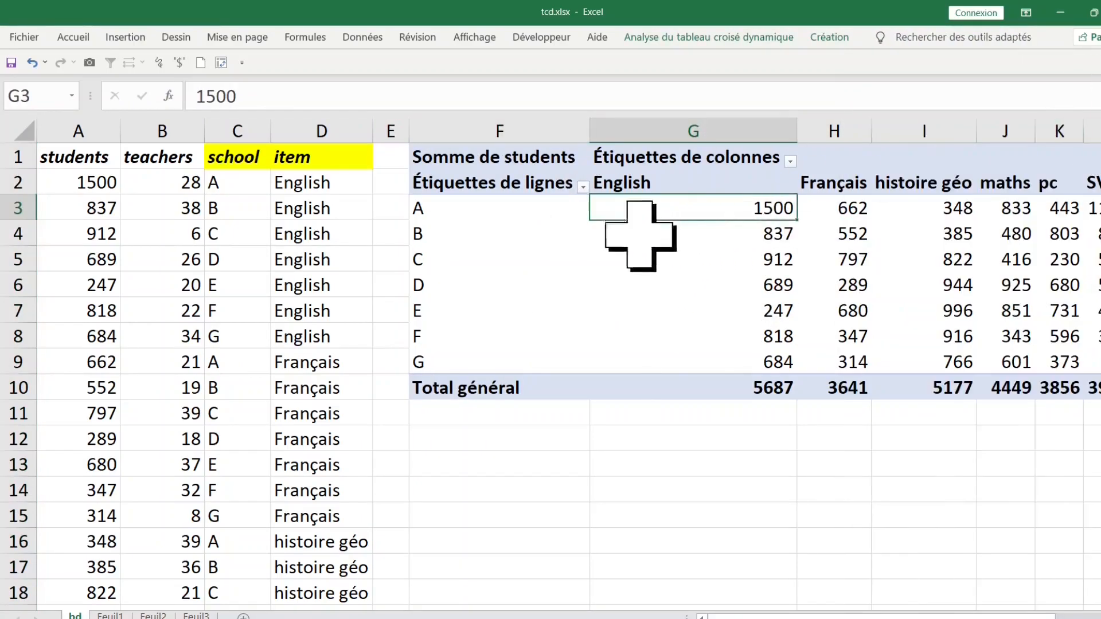
pyautogui.click(524, 216)
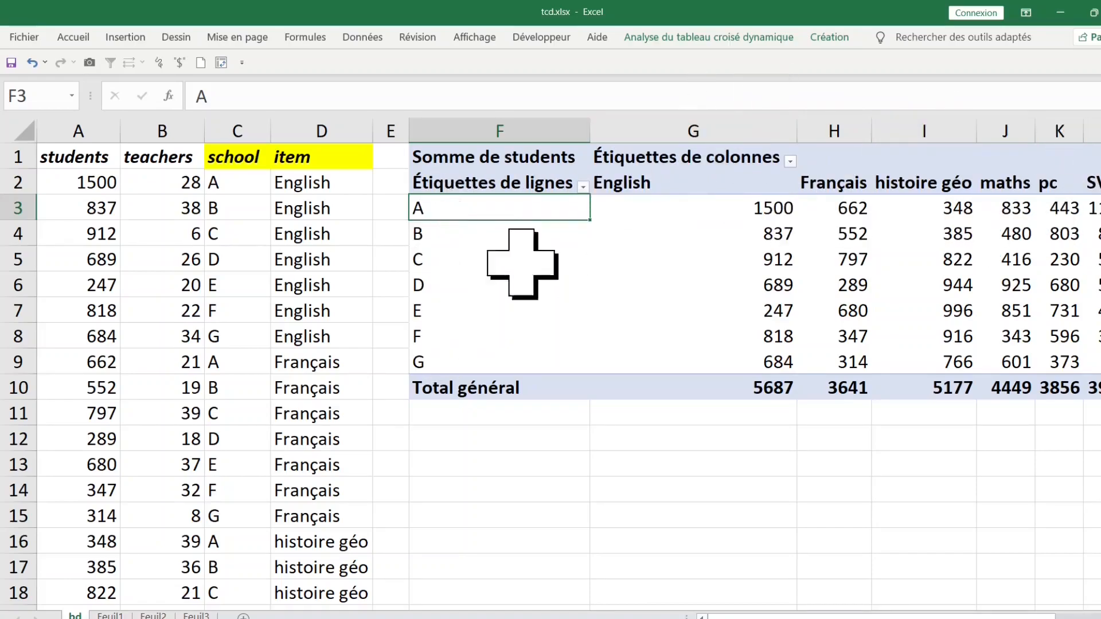
# - Display the pivot table's field list and swap the layout so item is in the rows and school in the columns
pyautogui.rightClick(537, 215)
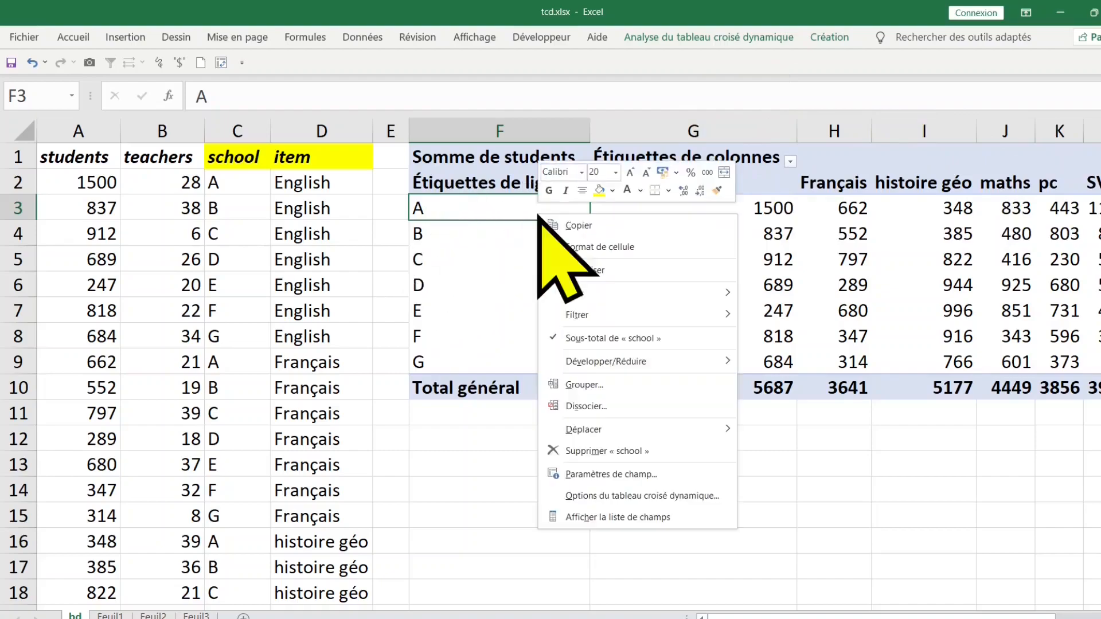
pyautogui.click(668, 517)
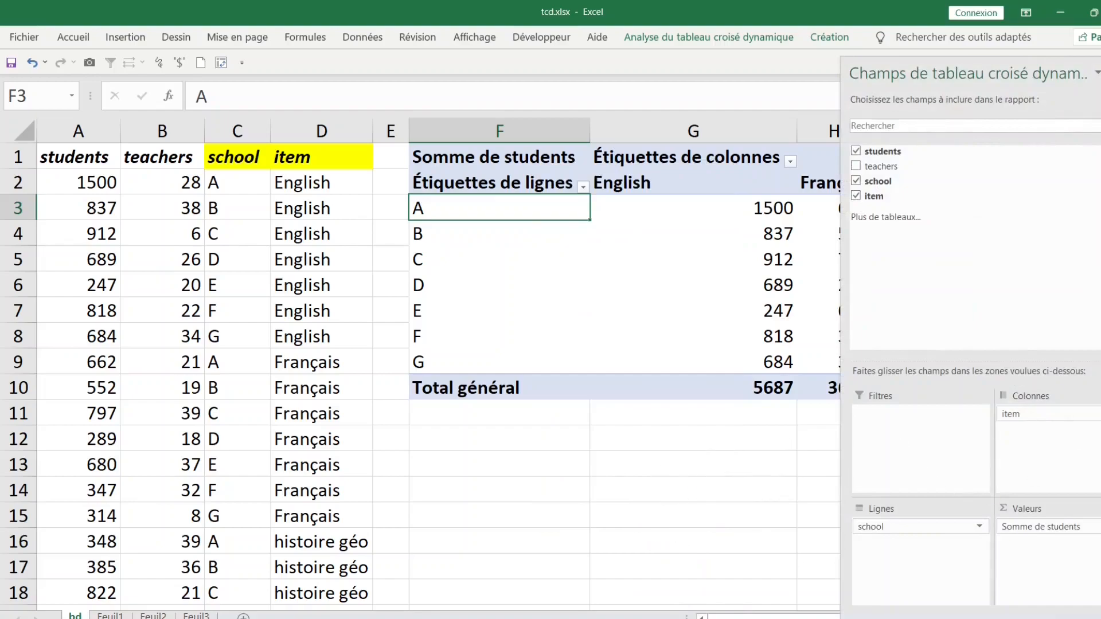
pyautogui.moveTo(1069, 414); pyautogui.dragTo(1071, 428)
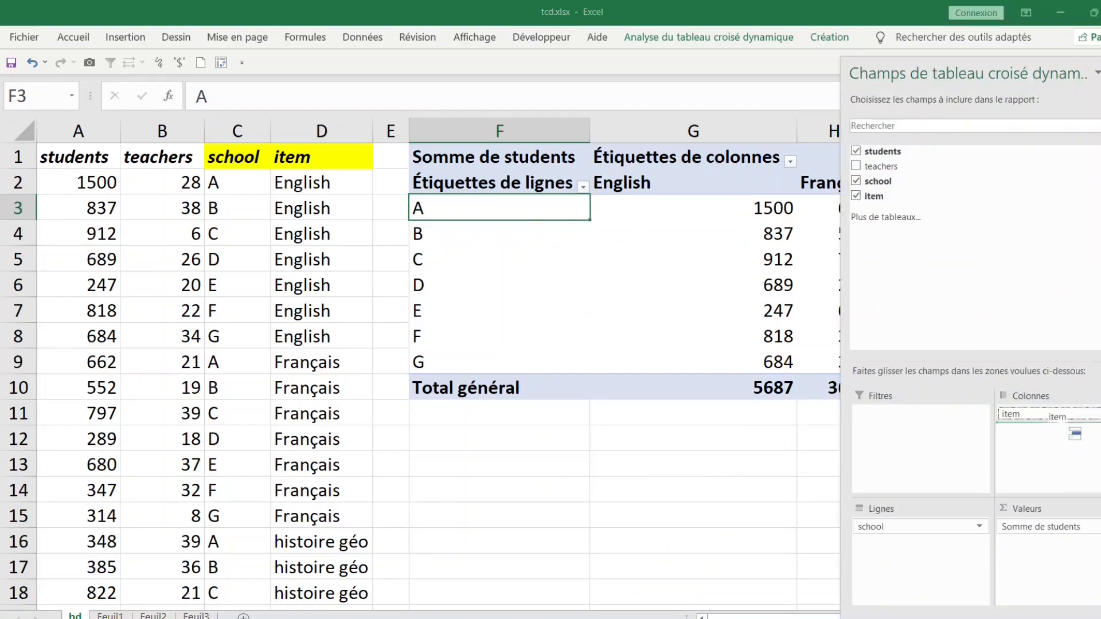
pyautogui.moveTo(932, 554); pyautogui.dragTo(920, 577)
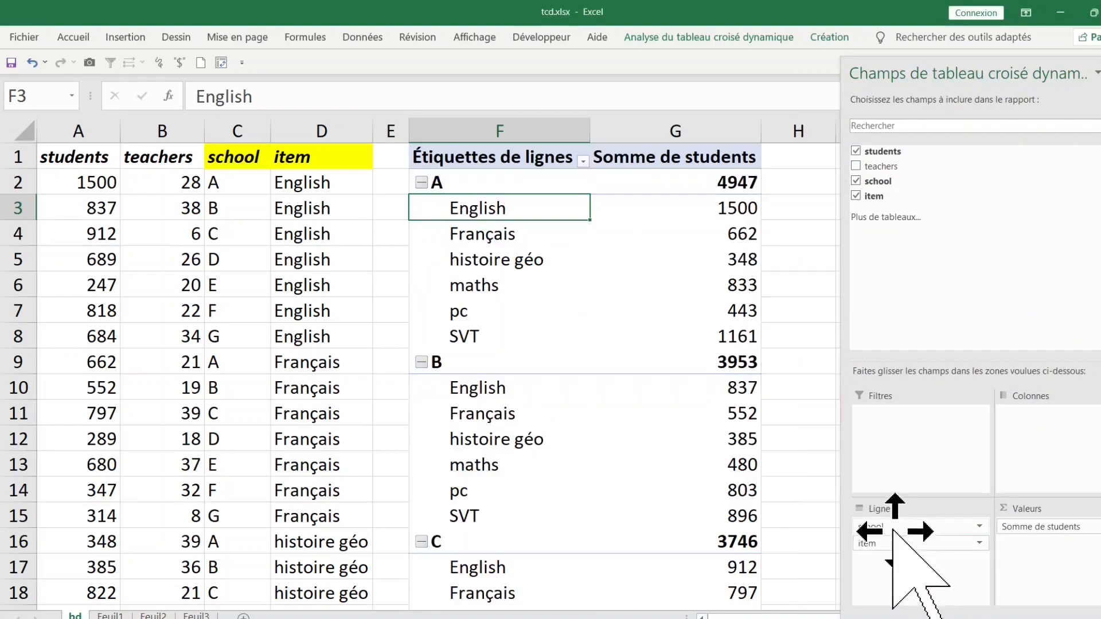
pyautogui.moveTo(891, 526); pyautogui.dragTo(949, 521)
pyautogui.moveTo(1094, 445); pyautogui.dragTo(1085, 438)
pyautogui.click(622, 442)
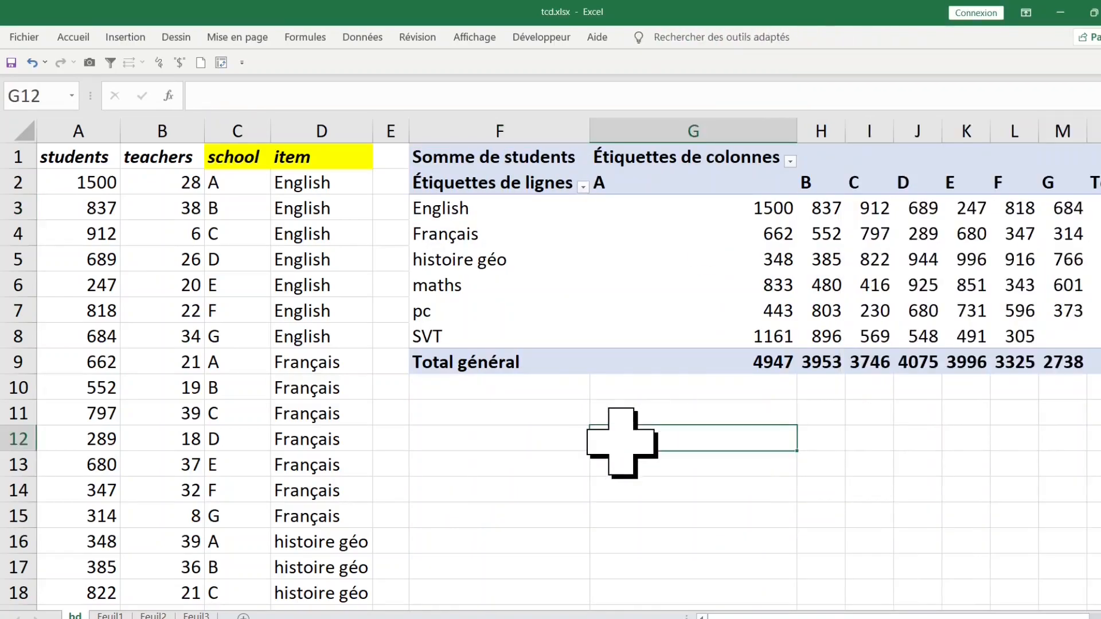
# - Set the pivot table's report layout to tabular form so the headers show the field names
pyautogui.click(661, 282)
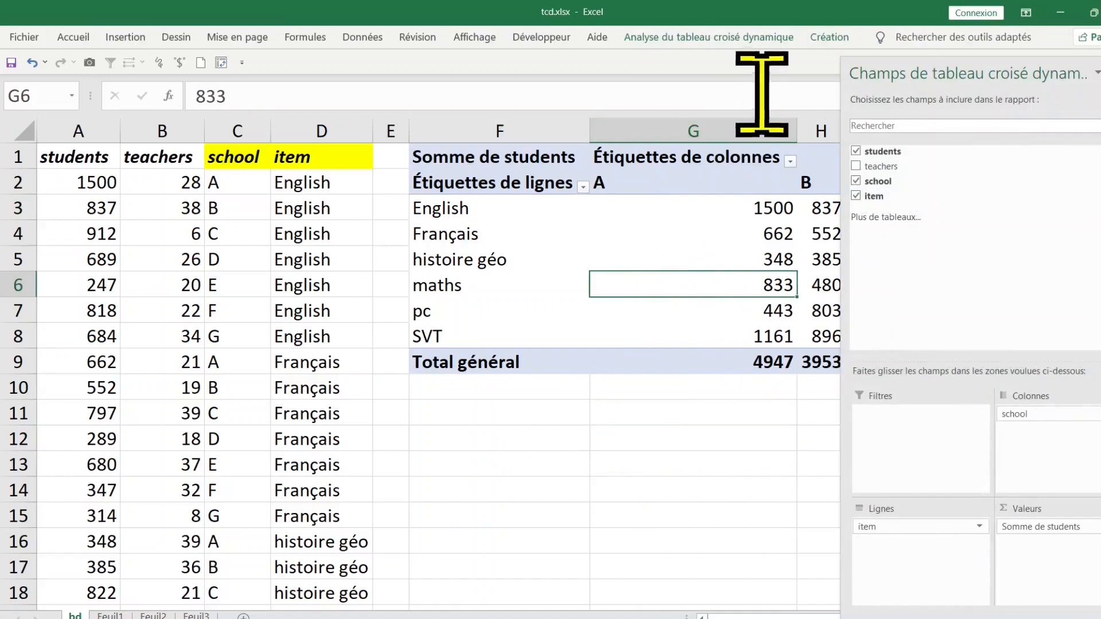
pyautogui.click(837, 39)
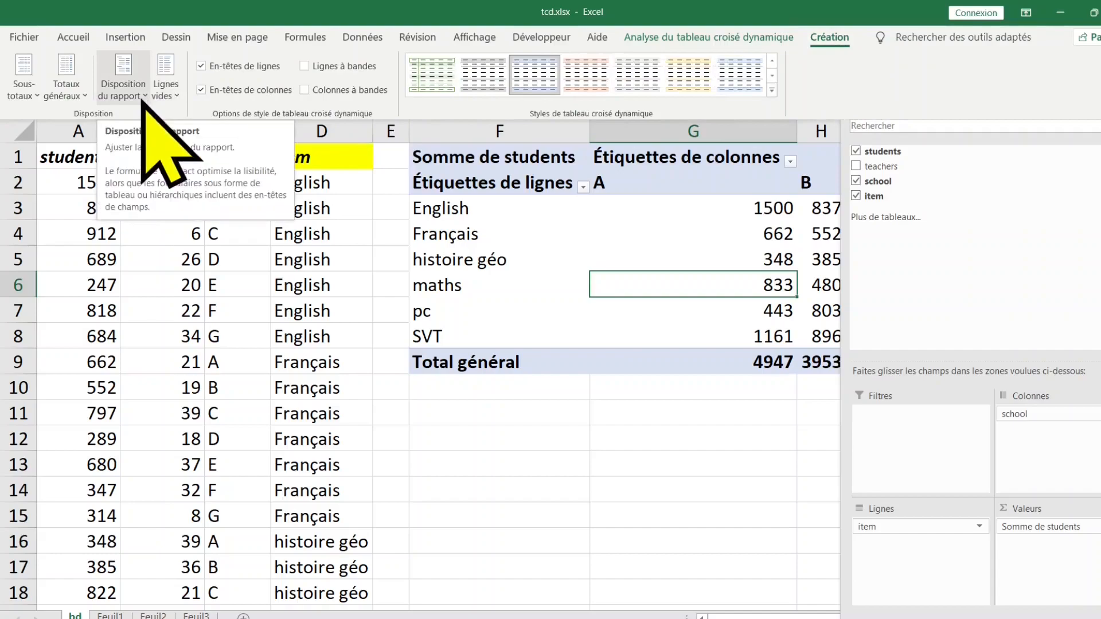
pyautogui.click(123, 86)
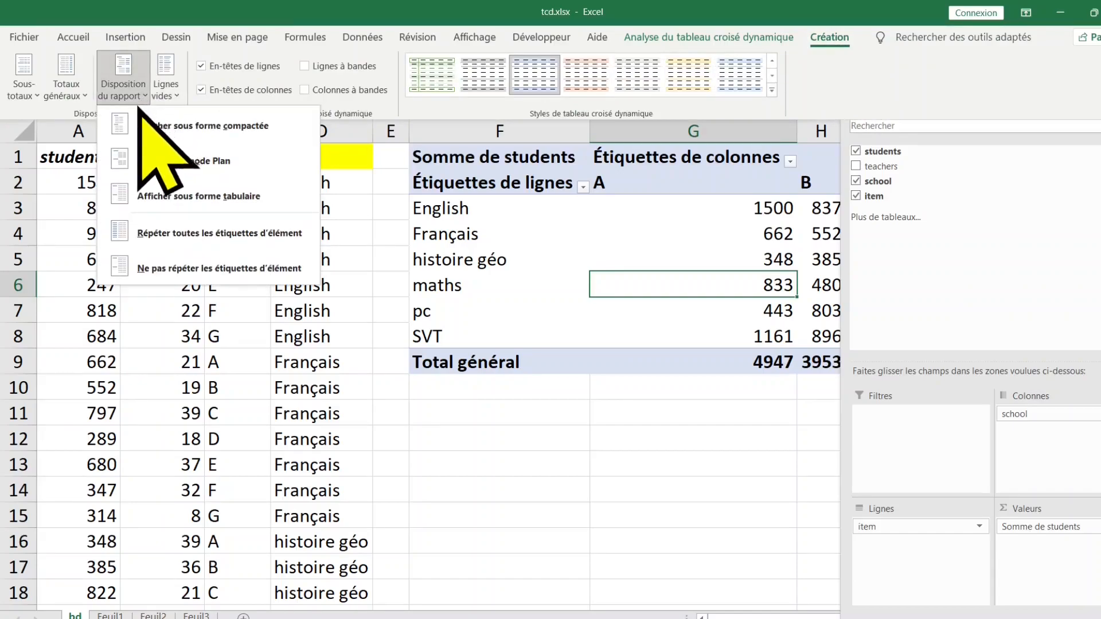
pyautogui.click(180, 203)
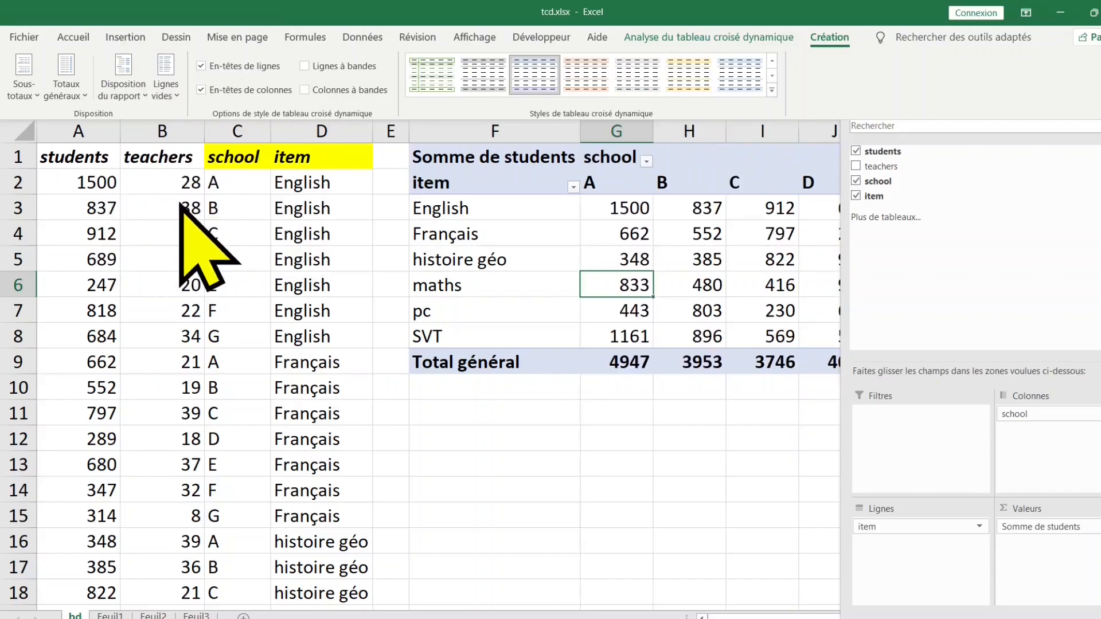
pyautogui.hotkey('ctrl', 'F1')
pyautogui.click(636, 440)
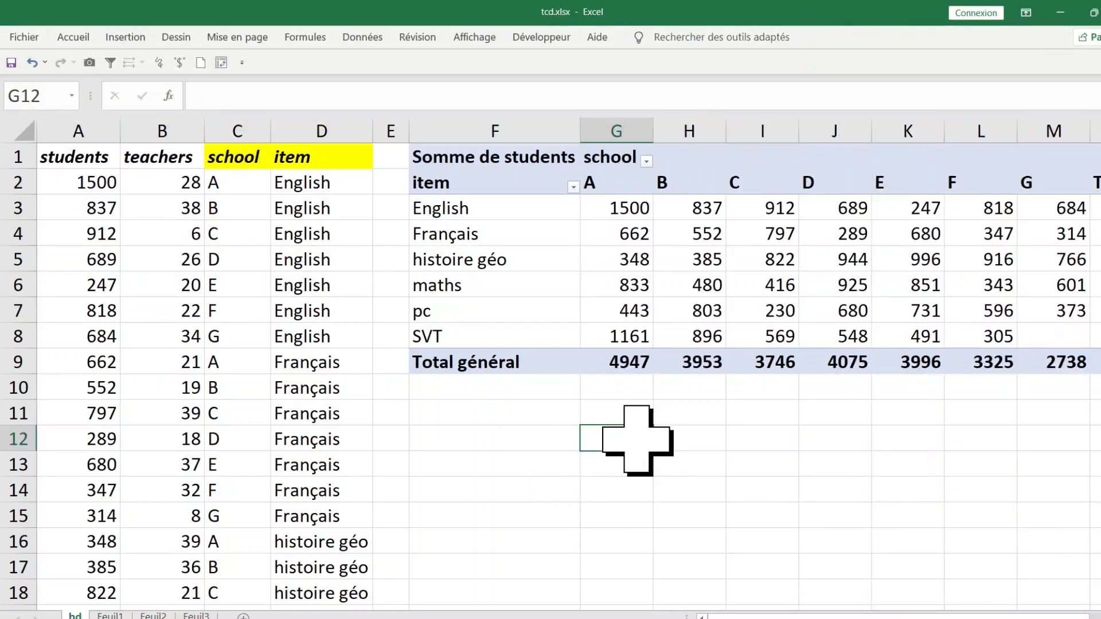
# - Autofit the widths of the pivot table's school columns from H to M to bring the whole table into view
pyautogui.click(691, 131)
pyautogui.moveTo(691, 131); pyautogui.dragTo(1038, 138)
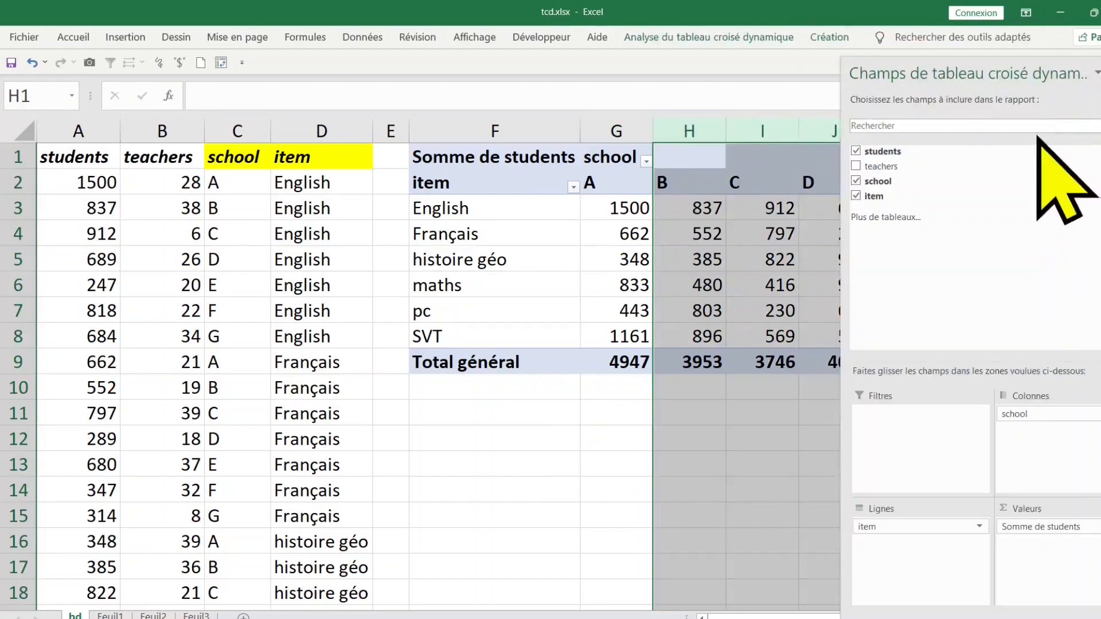
pyautogui.doubleClick(725, 131)
pyautogui.click(578, 502)
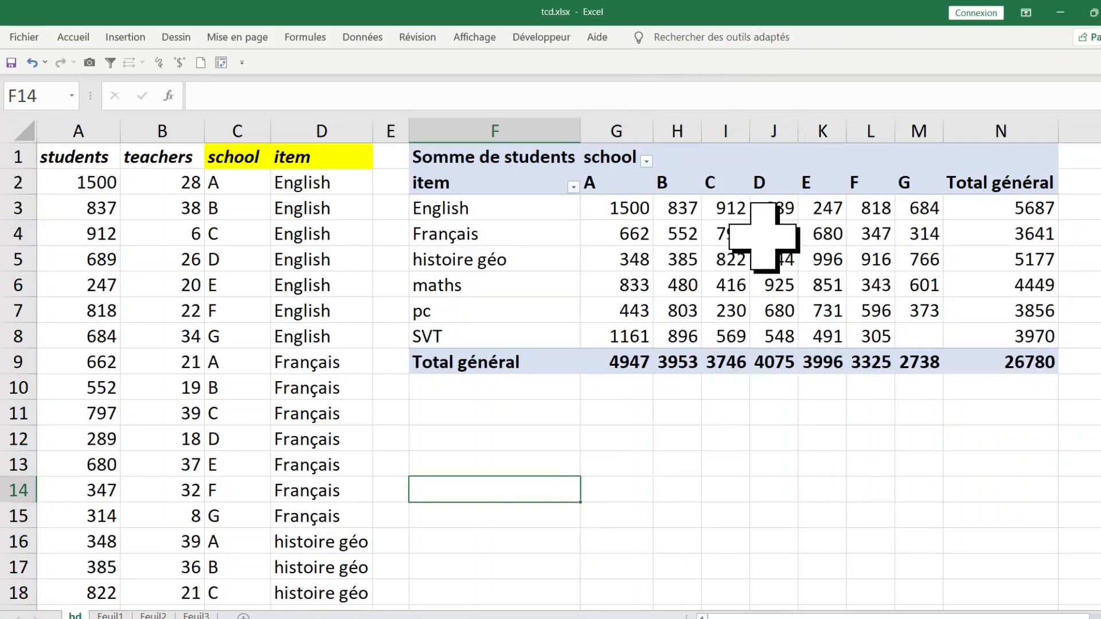
pyautogui.moveTo(763, 235)
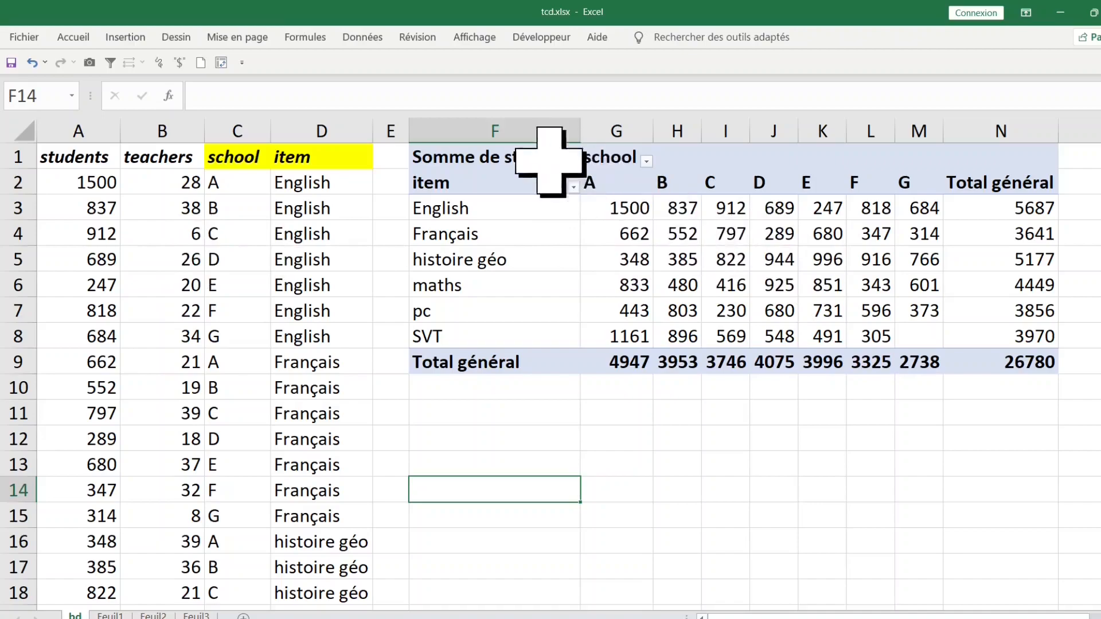
# - Replace the sum of students with the sum of teachers in the pivot table's values, and check the figures by item and school
pyautogui.click(484, 163)
pyautogui.click(664, 261)
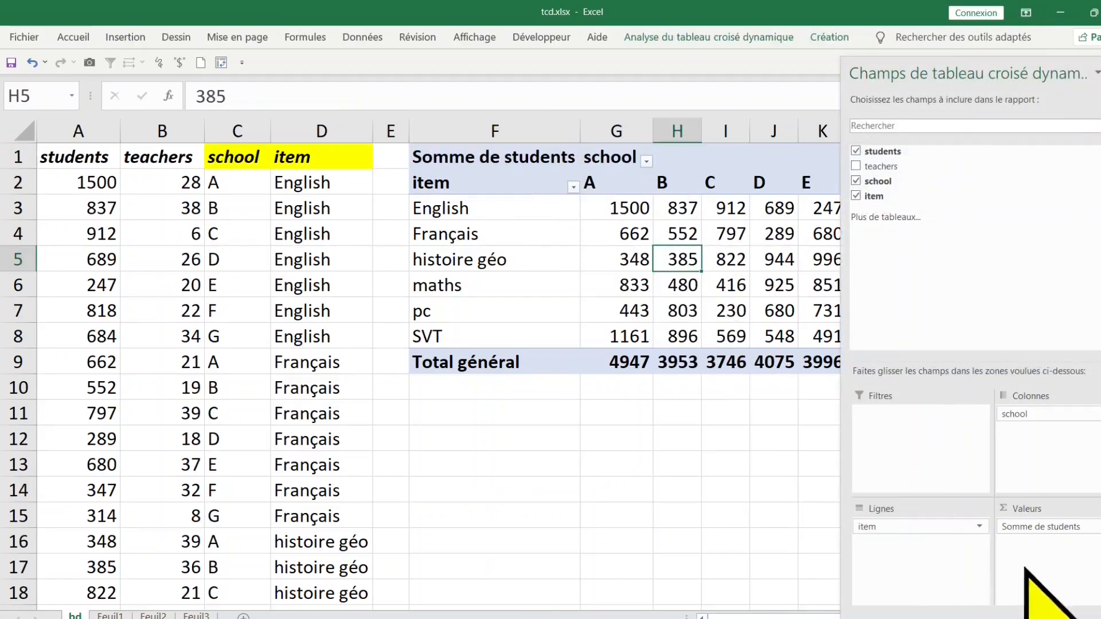
pyautogui.click(1056, 529)
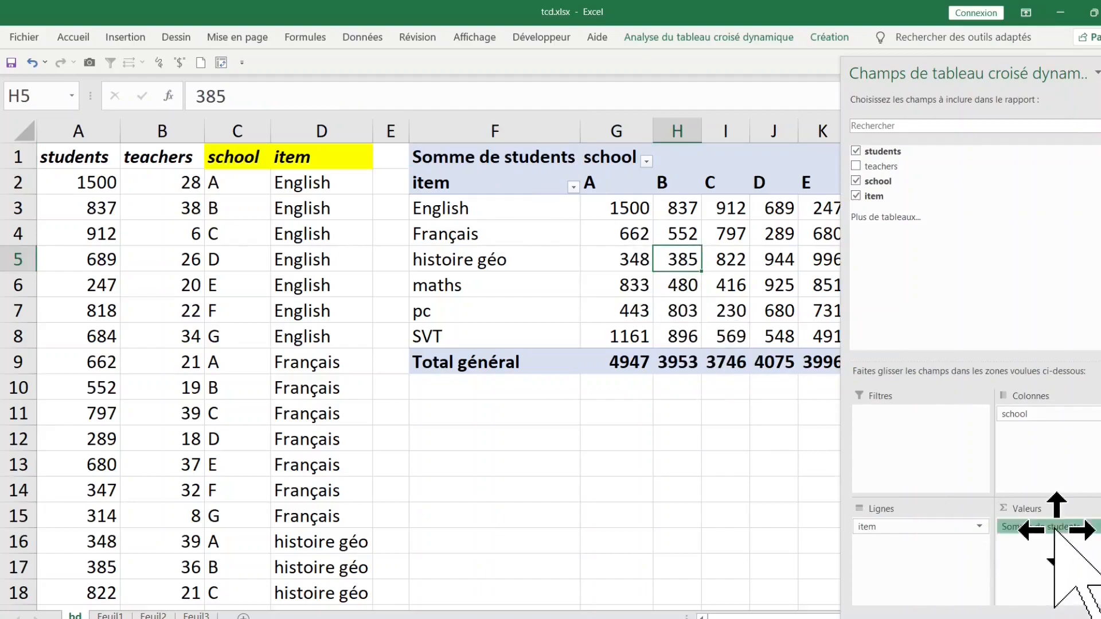
pyautogui.moveTo(1055, 529); pyautogui.dragTo(712, 456)
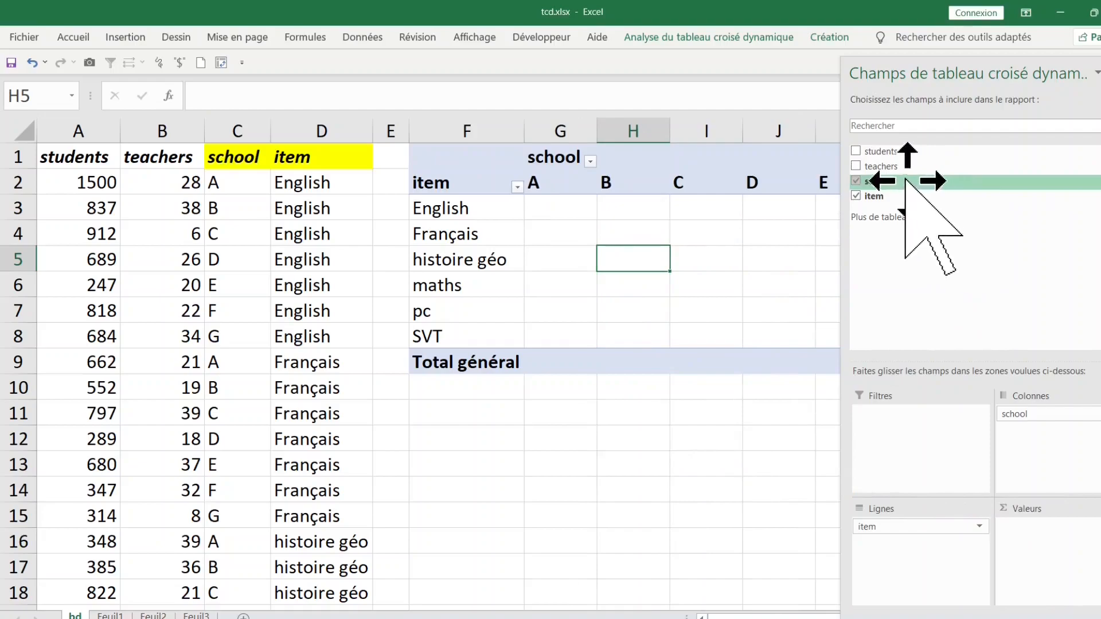
pyautogui.moveTo(896, 165); pyautogui.dragTo(1062, 559)
pyautogui.click(564, 468)
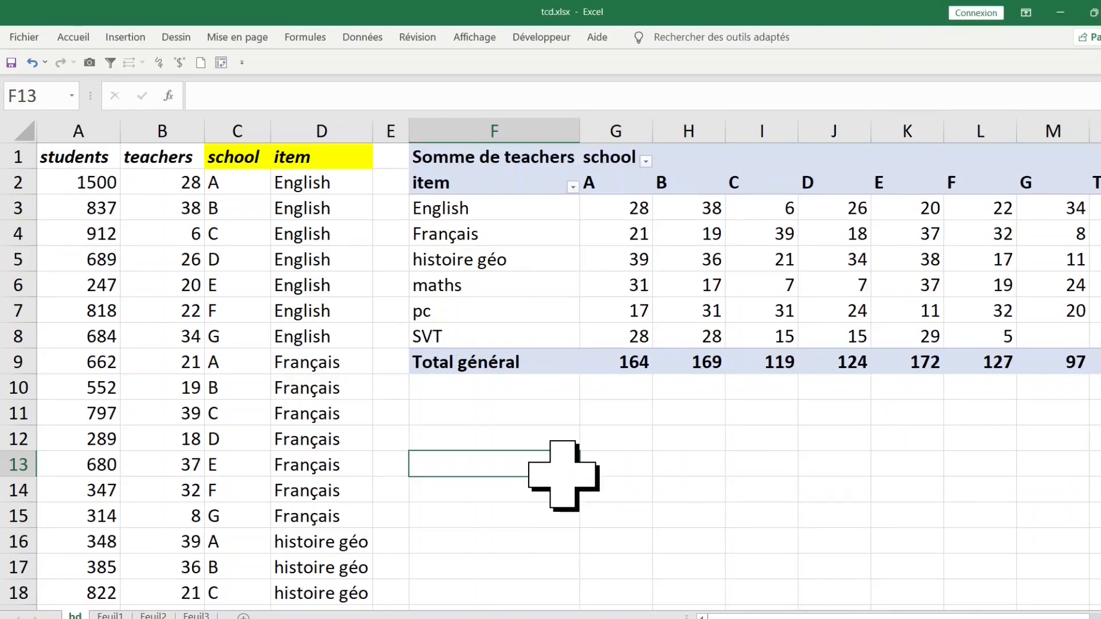
pyautogui.click(644, 214)
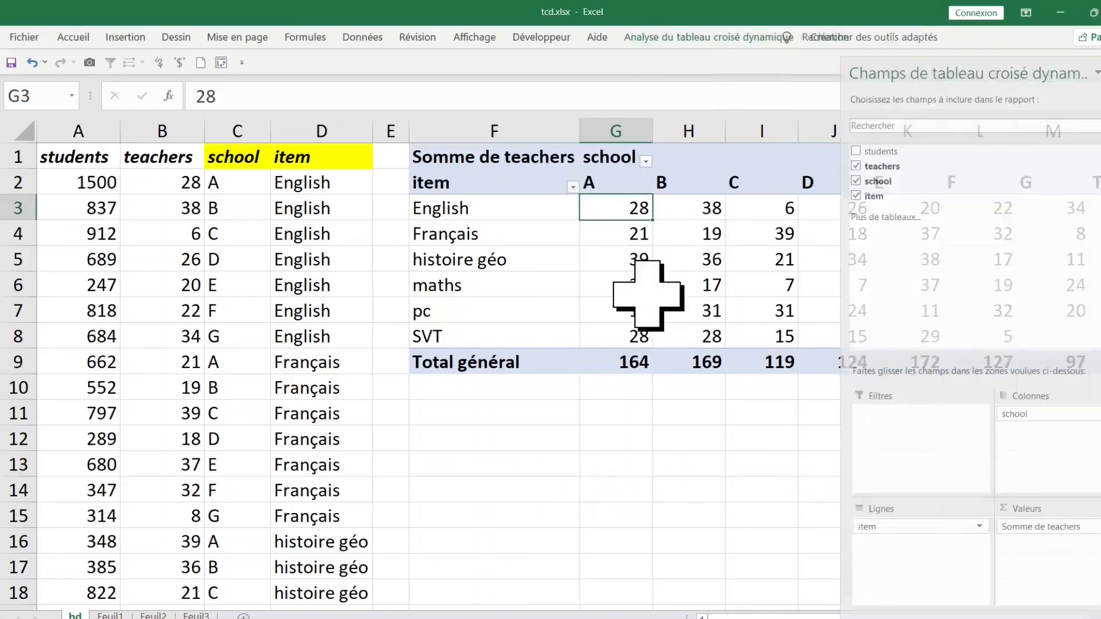
pyautogui.click(625, 468)
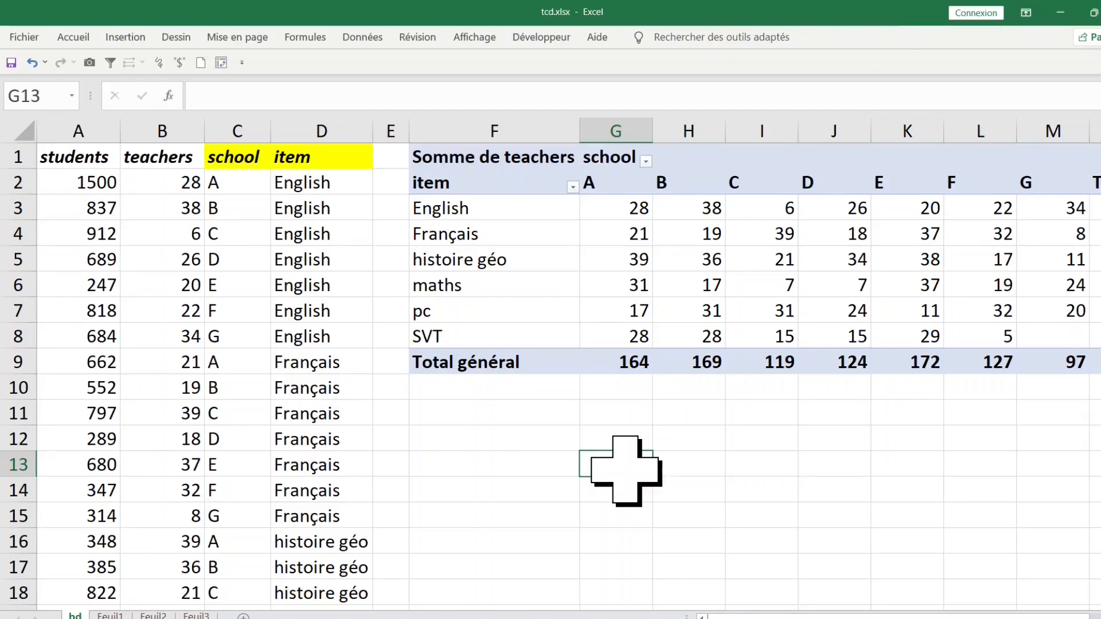
# - Remove the school field from the pivot table's columns and check the sum of teachers for each item
pyautogui.click(686, 311)
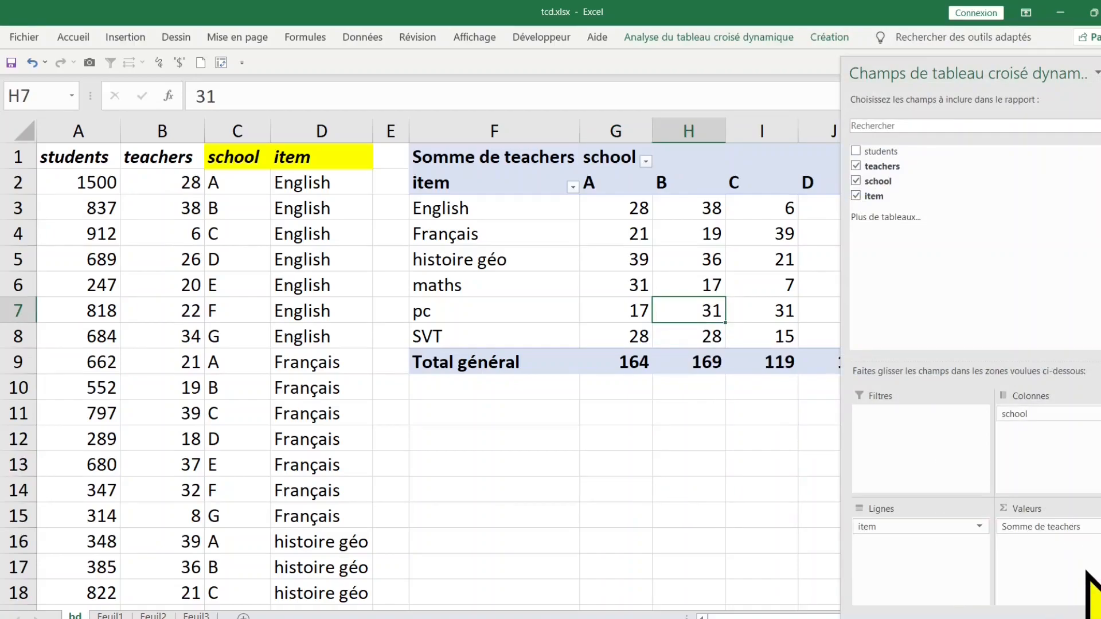
pyautogui.moveTo(1078, 415); pyautogui.dragTo(698, 426)
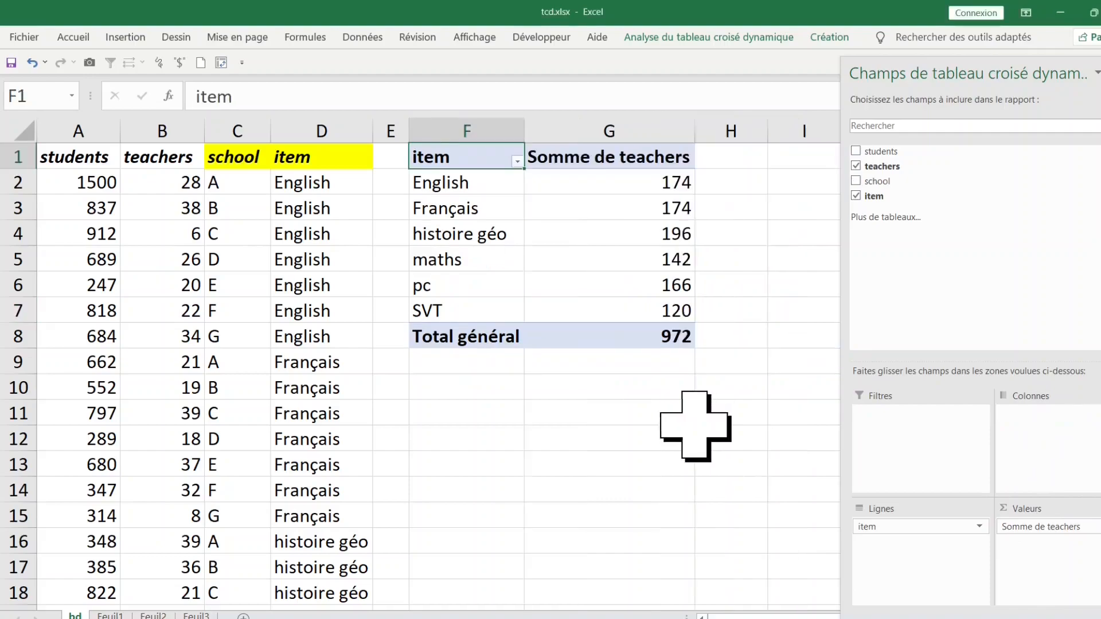
pyautogui.click(557, 459)
pyautogui.moveTo(646, 183); pyautogui.dragTo(643, 310)
pyautogui.moveTo(479, 201); pyautogui.dragTo(473, 238)
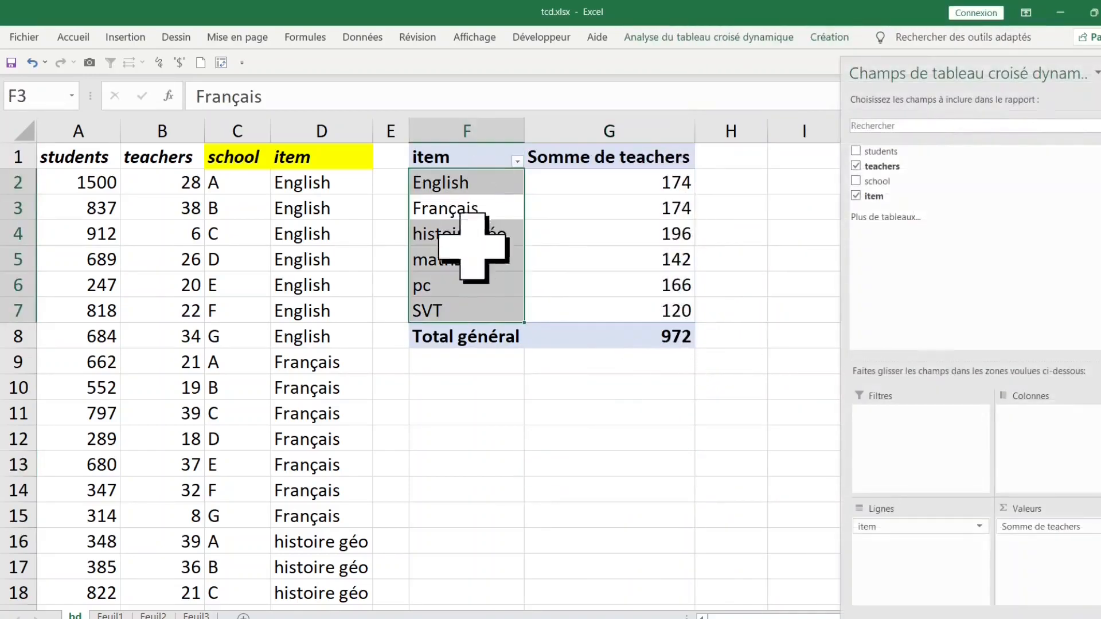
pyautogui.click(474, 259)
pyautogui.click(499, 437)
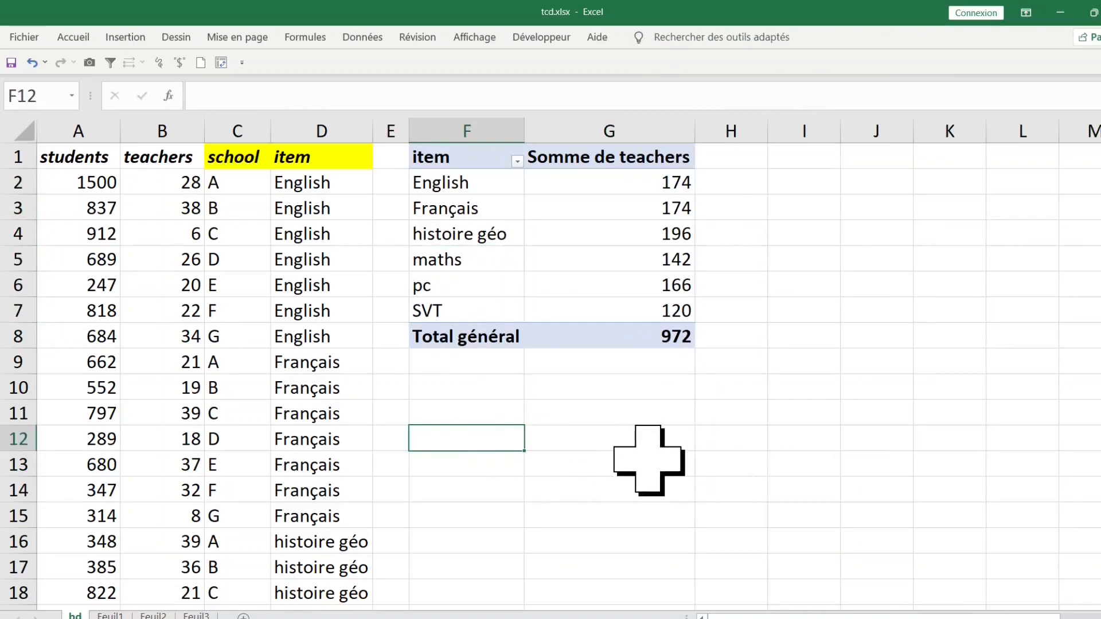
# - Replace item with school in the pivot table's rows and check the sum of teachers for each school
pyautogui.click(530, 310)
pyautogui.moveTo(929, 527); pyautogui.dragTo(666, 453)
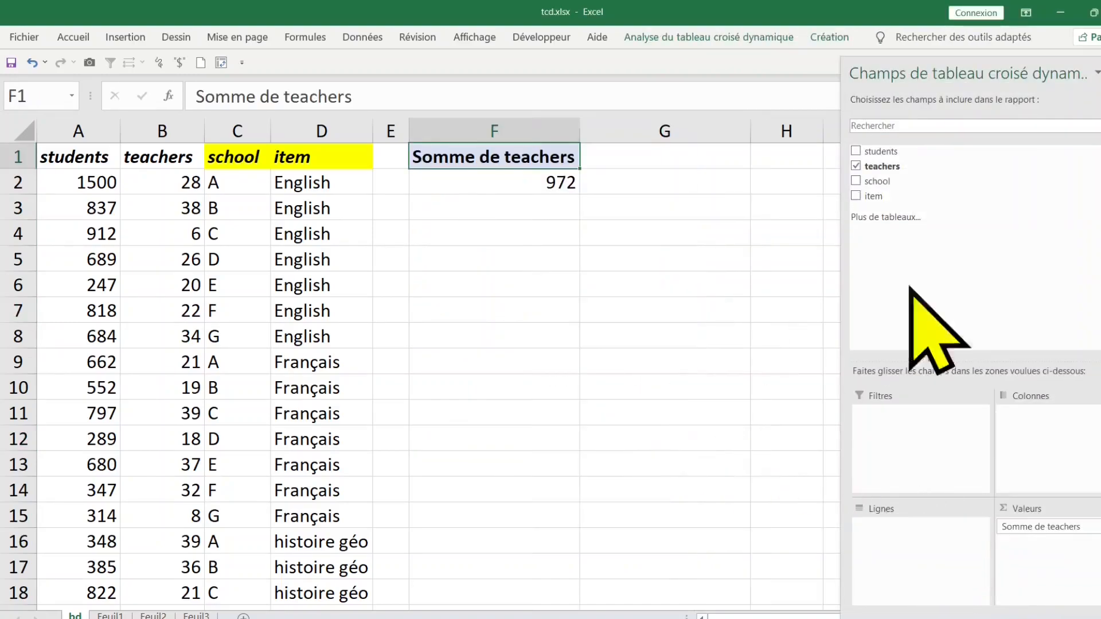
pyautogui.moveTo(894, 181); pyautogui.dragTo(905, 438)
pyautogui.moveTo(905, 506); pyautogui.dragTo(907, 559)
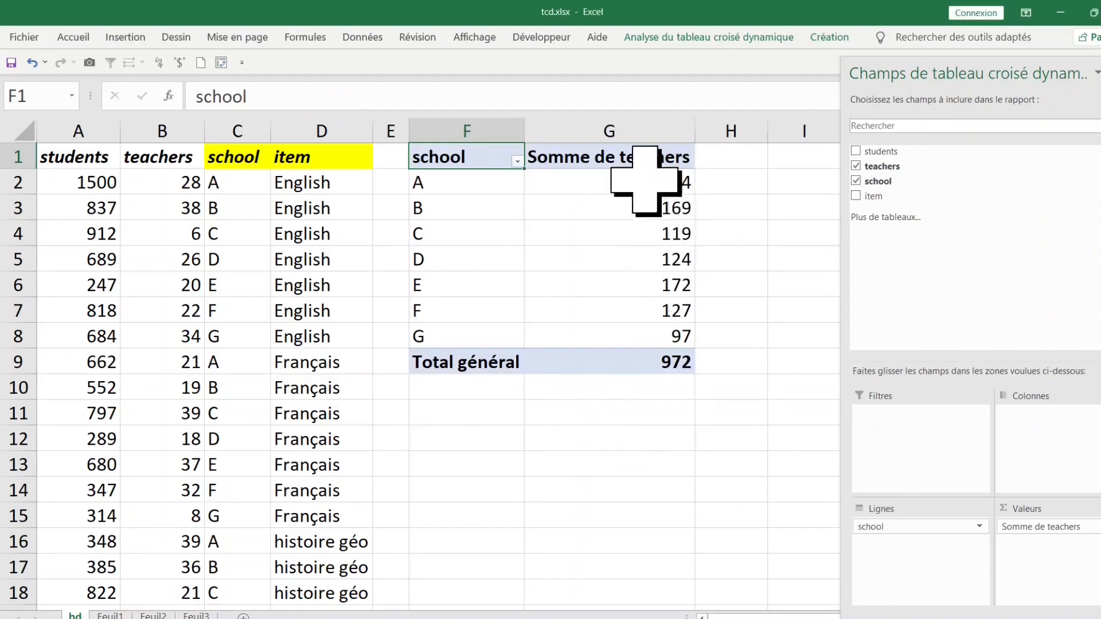
pyautogui.click(593, 235)
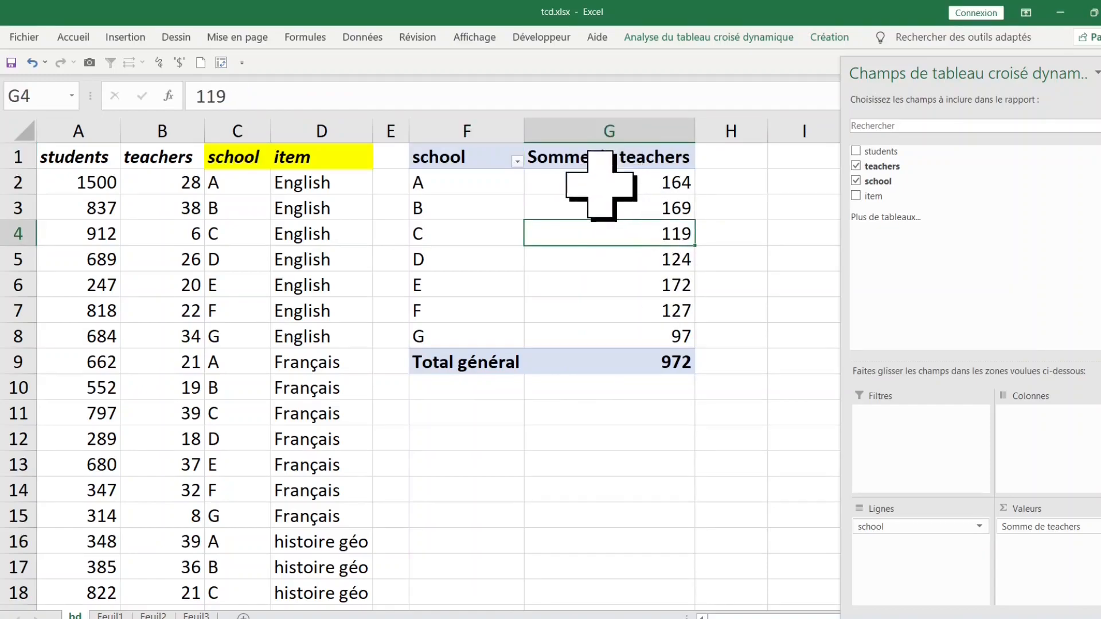
pyautogui.click(667, 180)
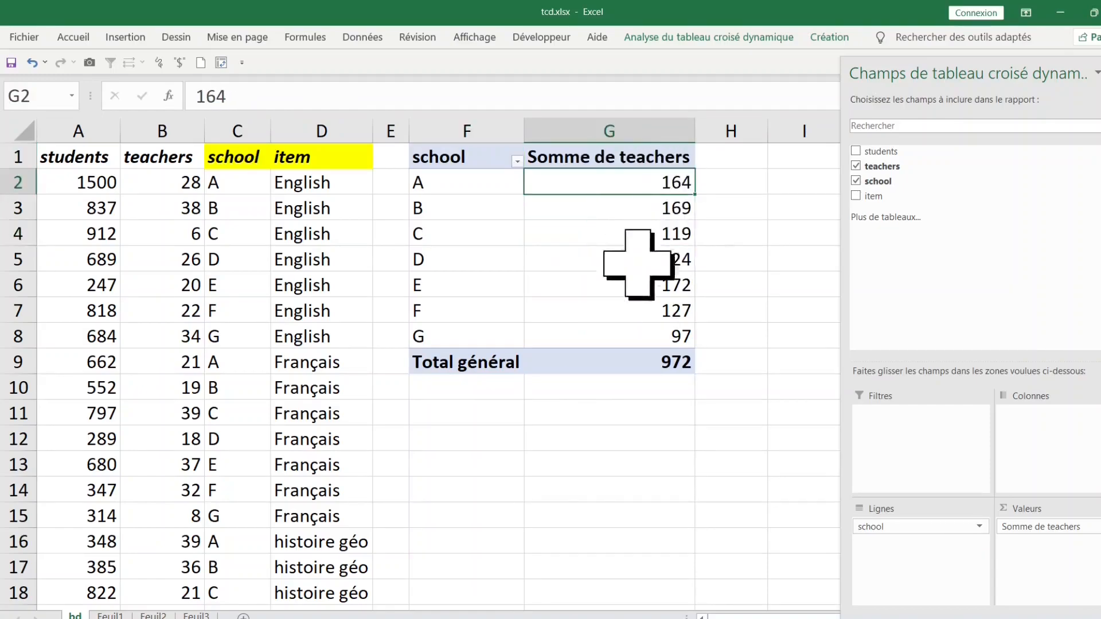
pyautogui.click(619, 212)
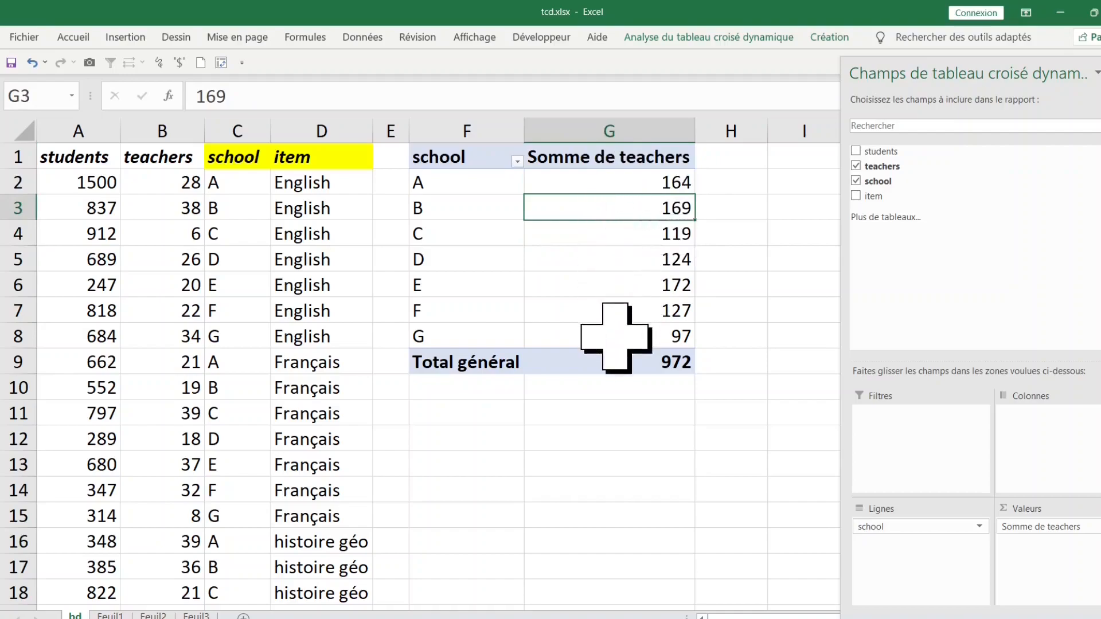
pyautogui.click(619, 290)
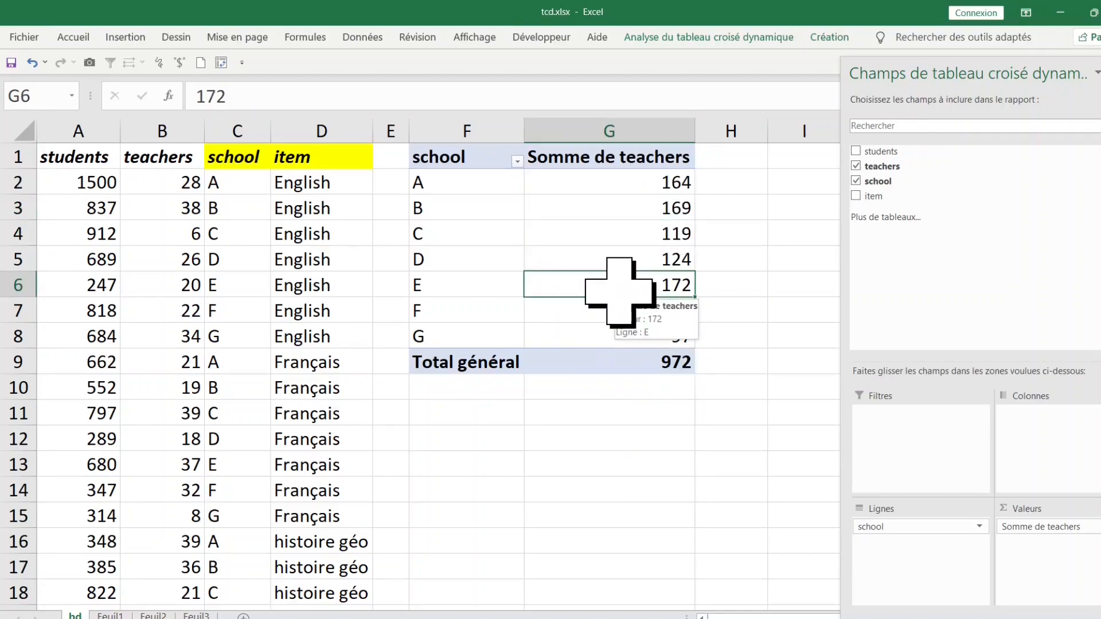
# - Sort the schools in the pivot table by sum of teachers from smallest to largest
pyautogui.click(610, 206)
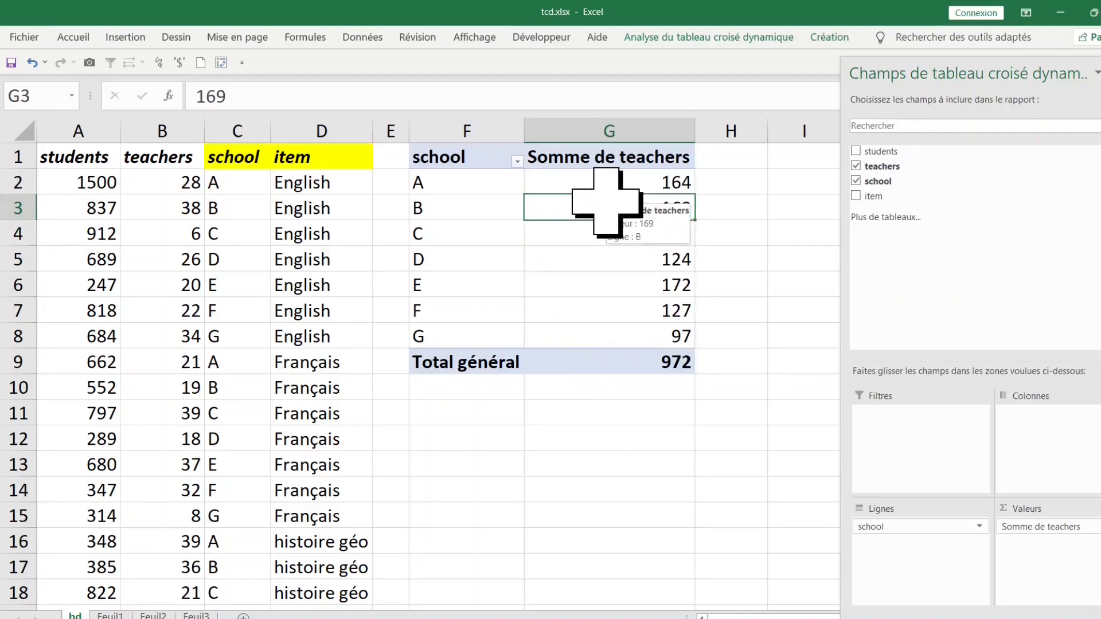
pyautogui.rightClick(609, 204)
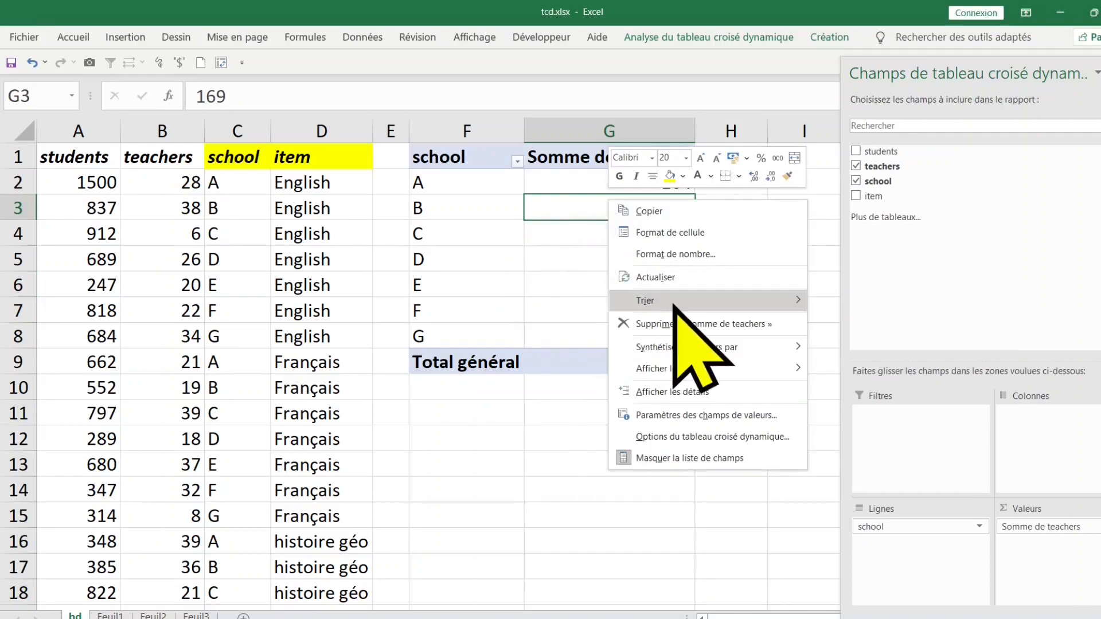
pyautogui.moveTo(674, 306)
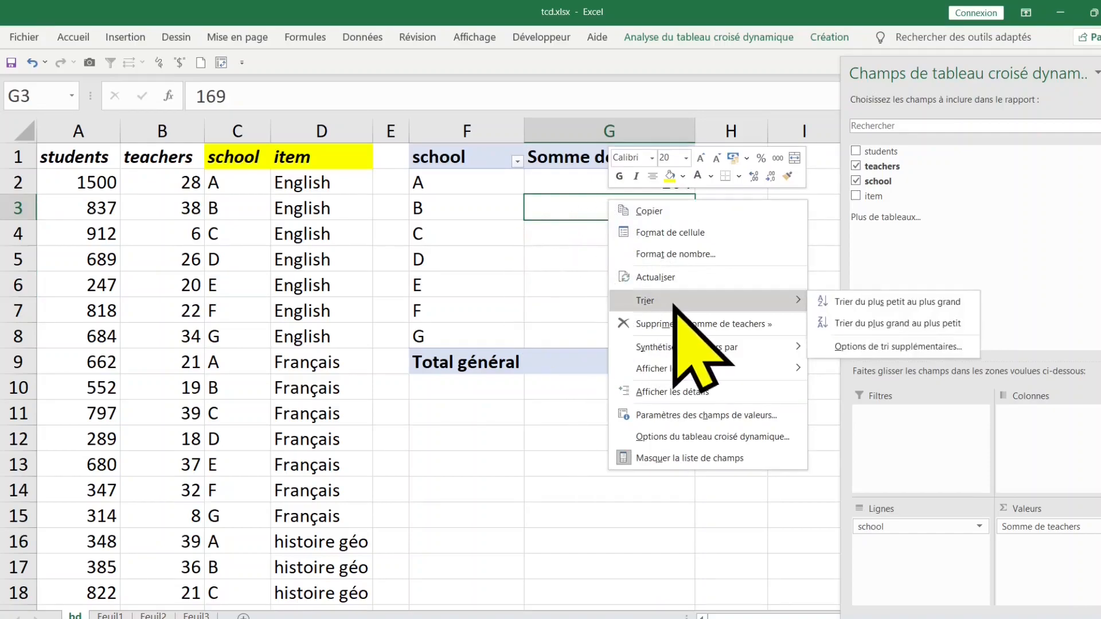
pyautogui.click(918, 301)
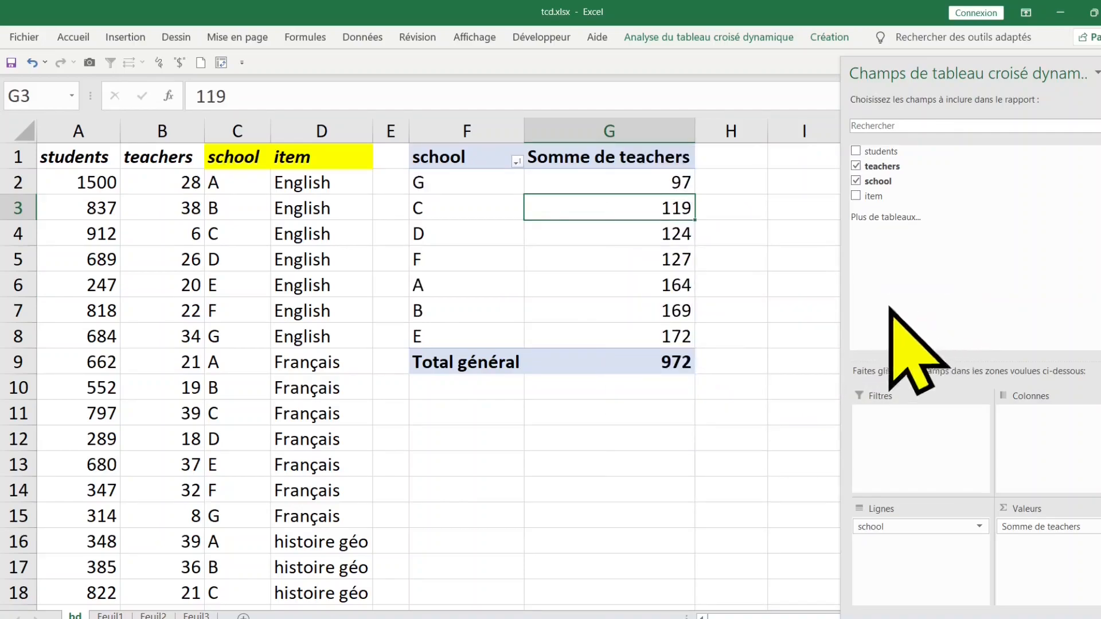
pyautogui.click(463, 181)
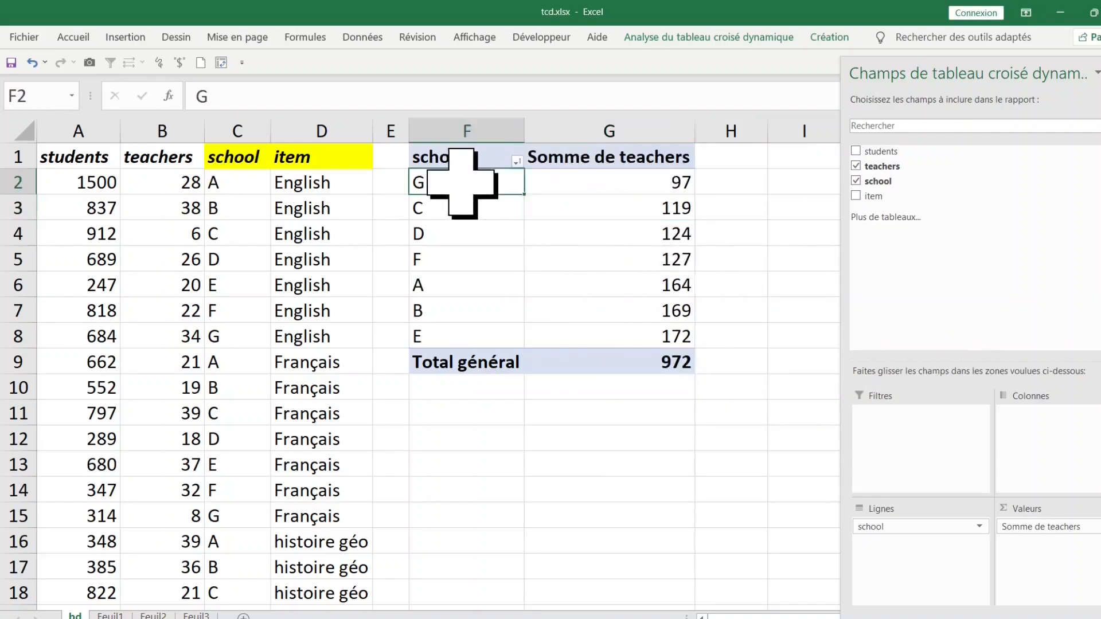